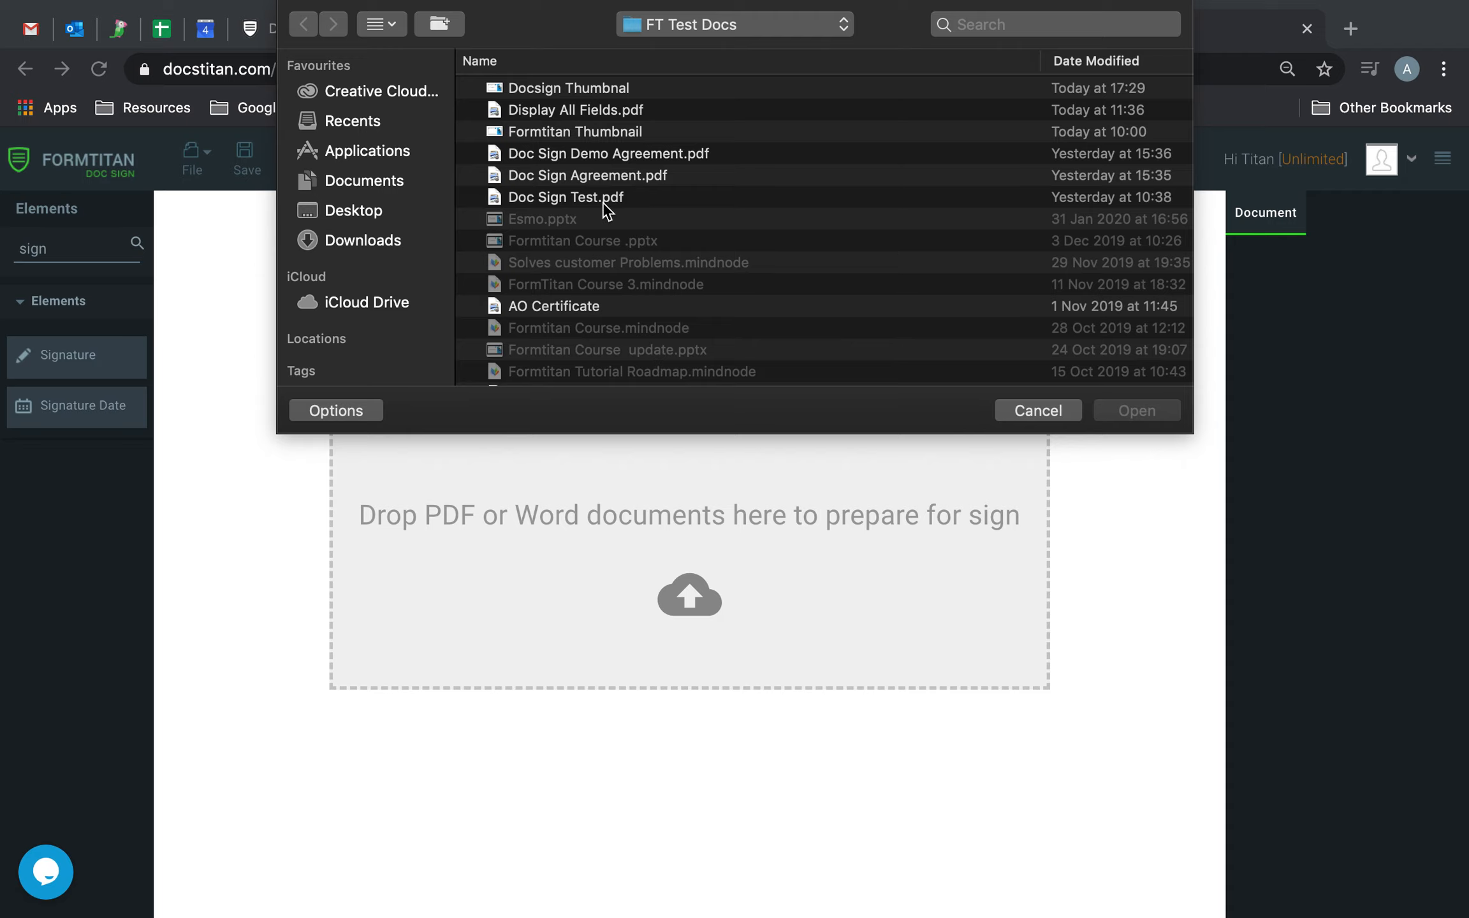
Open Display All Fields.pdf for signing preparation and go to its signature section.
double_click(624, 110)
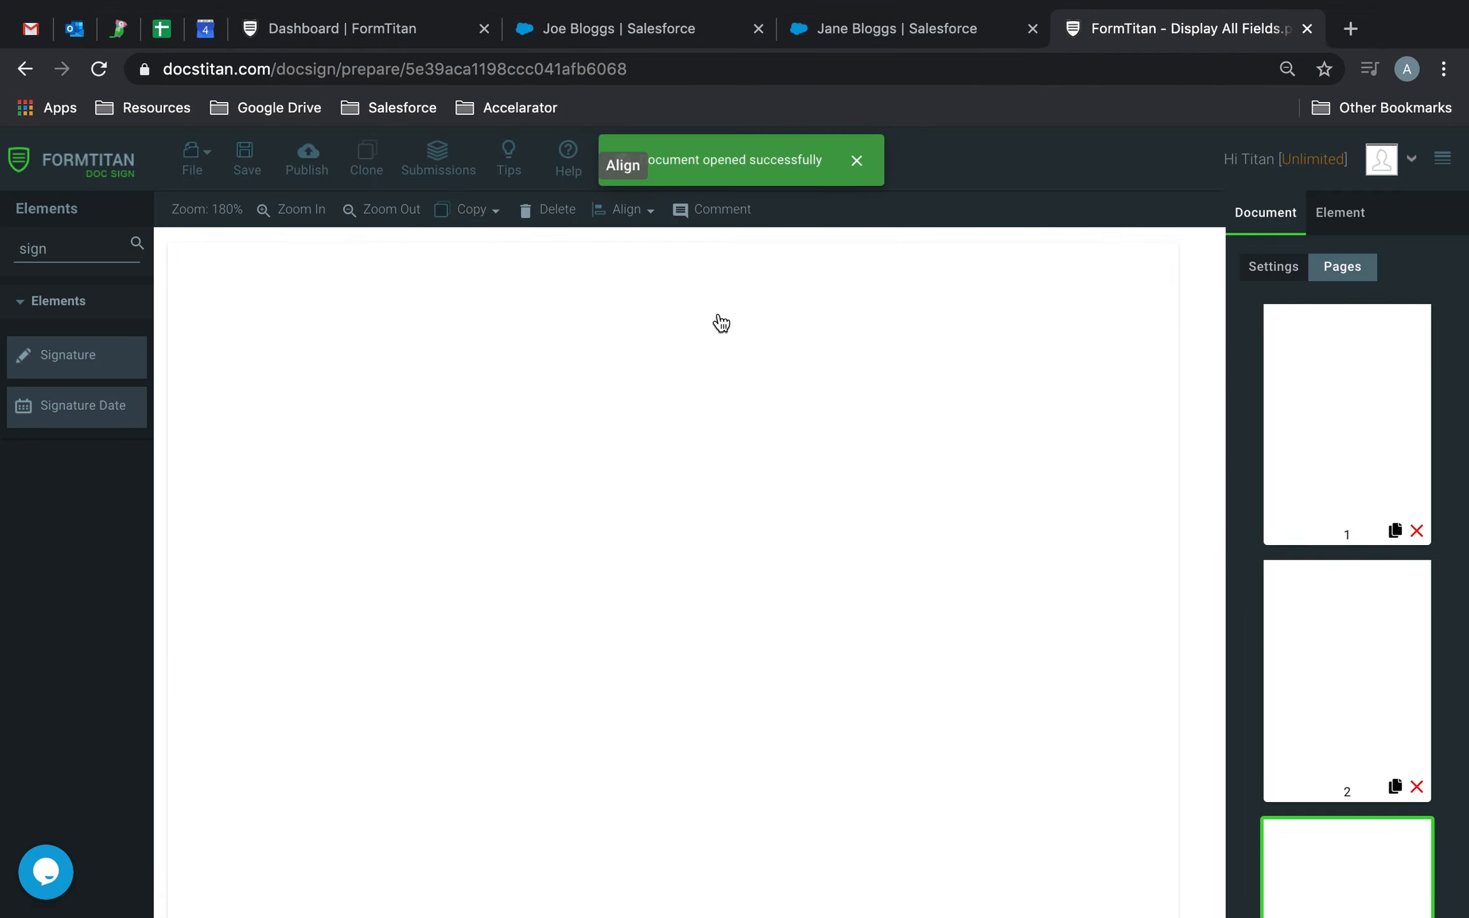
scroll(721, 324, "down", 10)
scroll(721, 324, "down", 15)
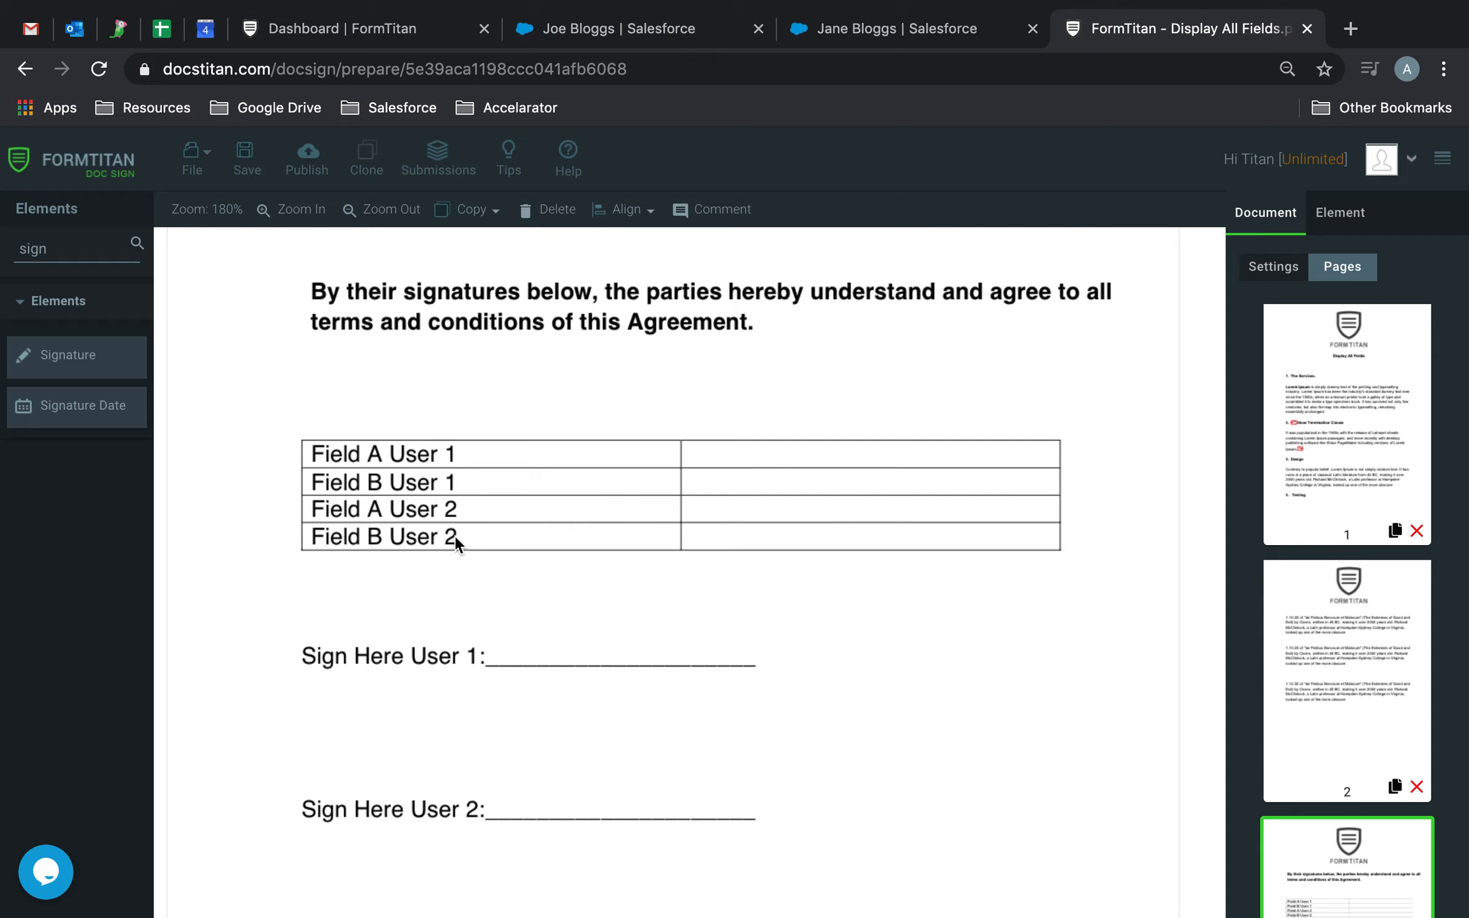
Find the TextField element and place one over the Field A User 1 row of the table.
double_click(63, 249)
type("text")
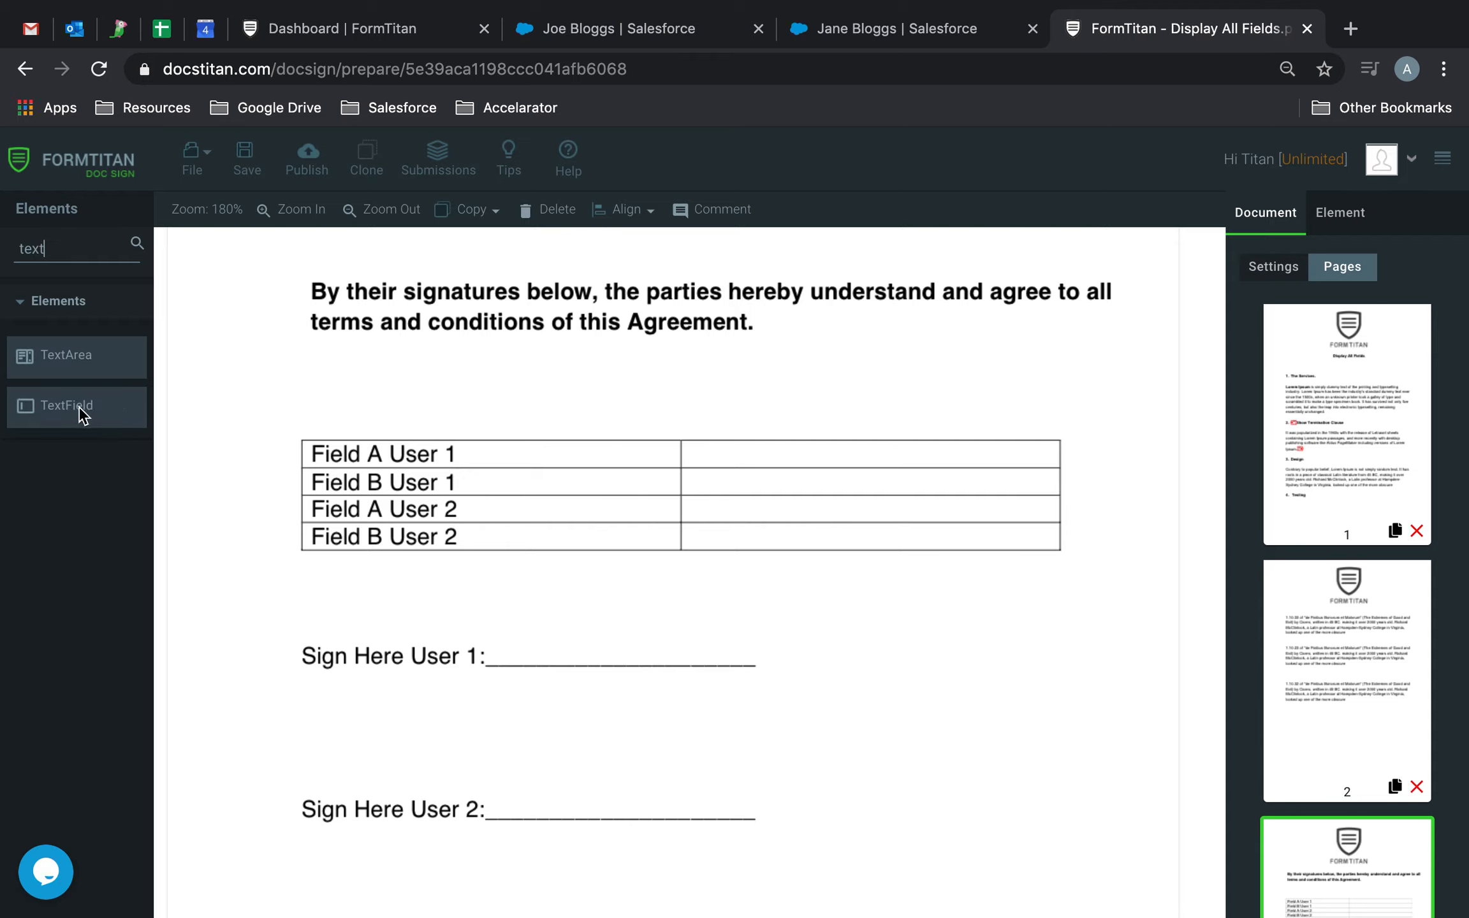
left_click_drag(82, 414, 582, 441)
left_click(722, 502)
left_click_drag(776, 540, 1045, 477)
Hide the text field's label and fit the field into the empty cell beside Field A User 1.
scroll(1294, 701, "down", 3)
left_click(1291, 763)
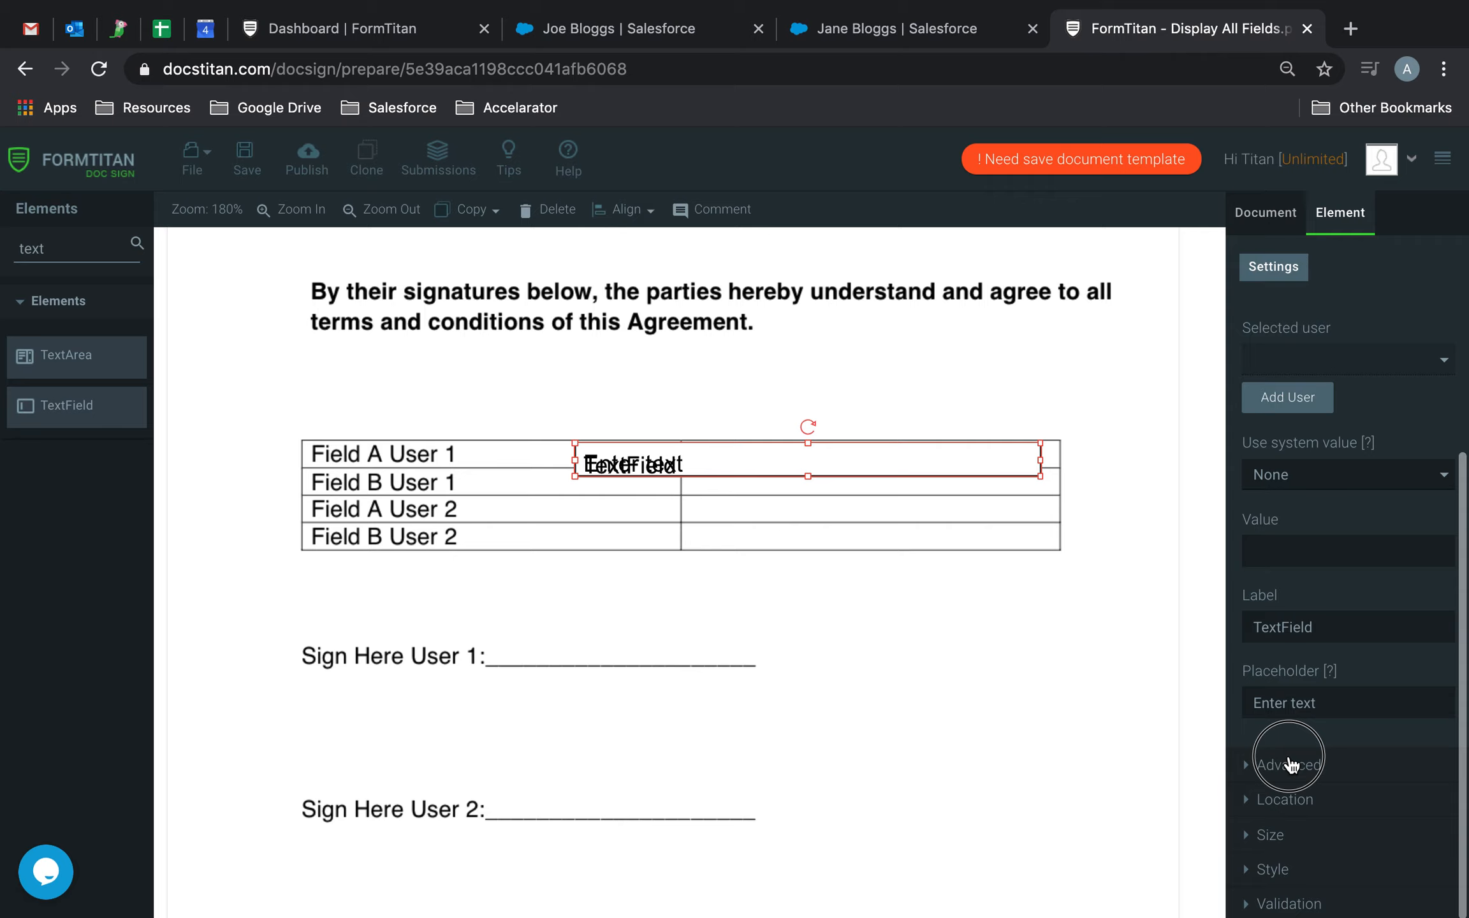
left_click(1254, 613)
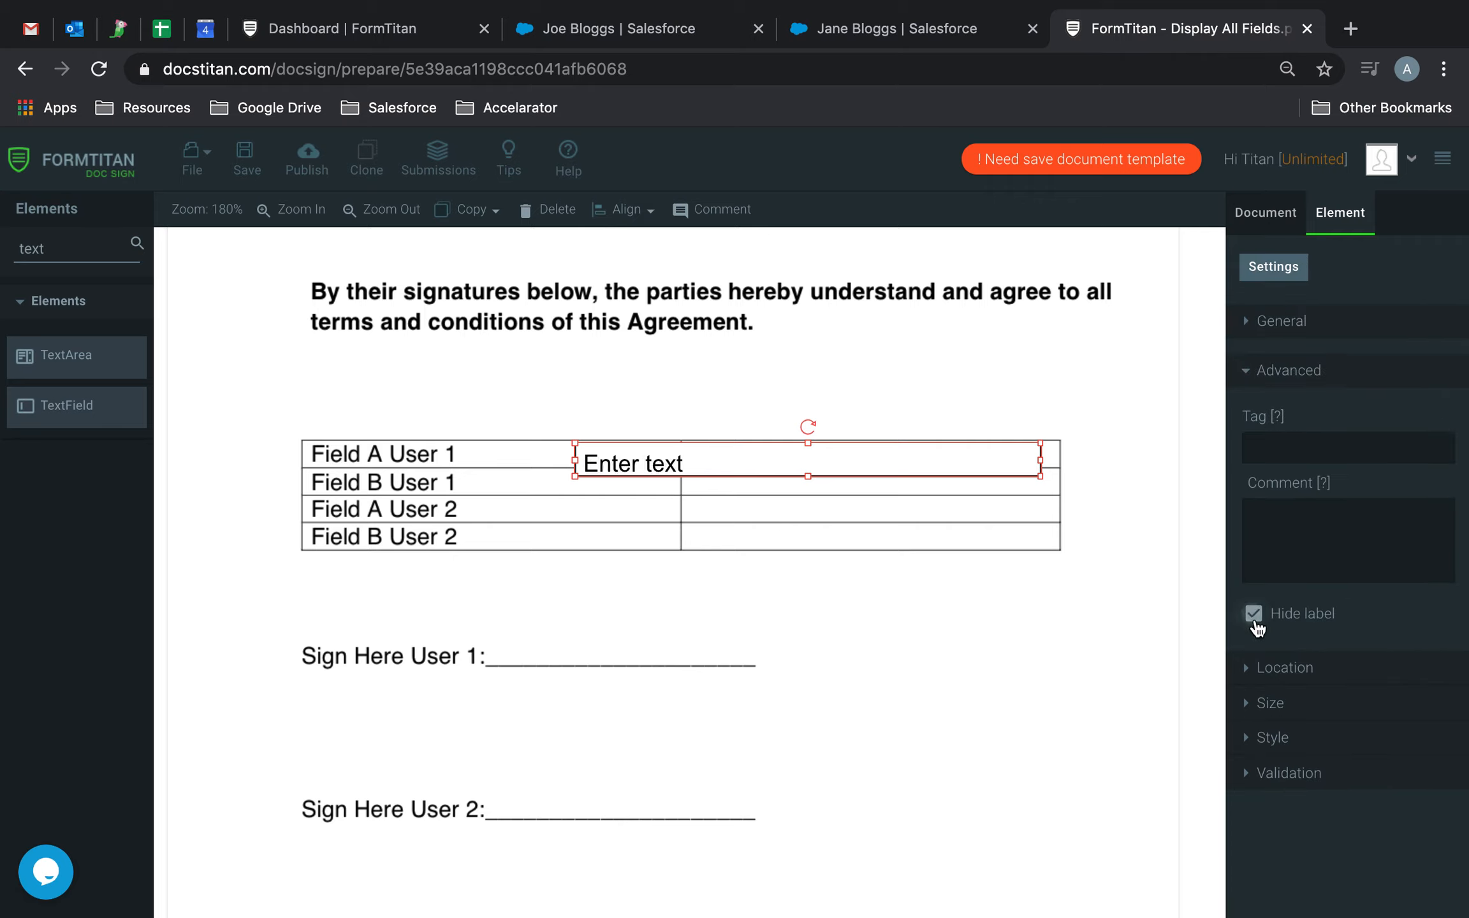
left_click(1036, 468)
left_click_drag(1019, 465, 1058, 457)
left_click_drag(870, 470, 871, 465)
Copy the text field into the empty cells beside Field B User 1, Field A User 2 and Field B User 2.
key("super+c")
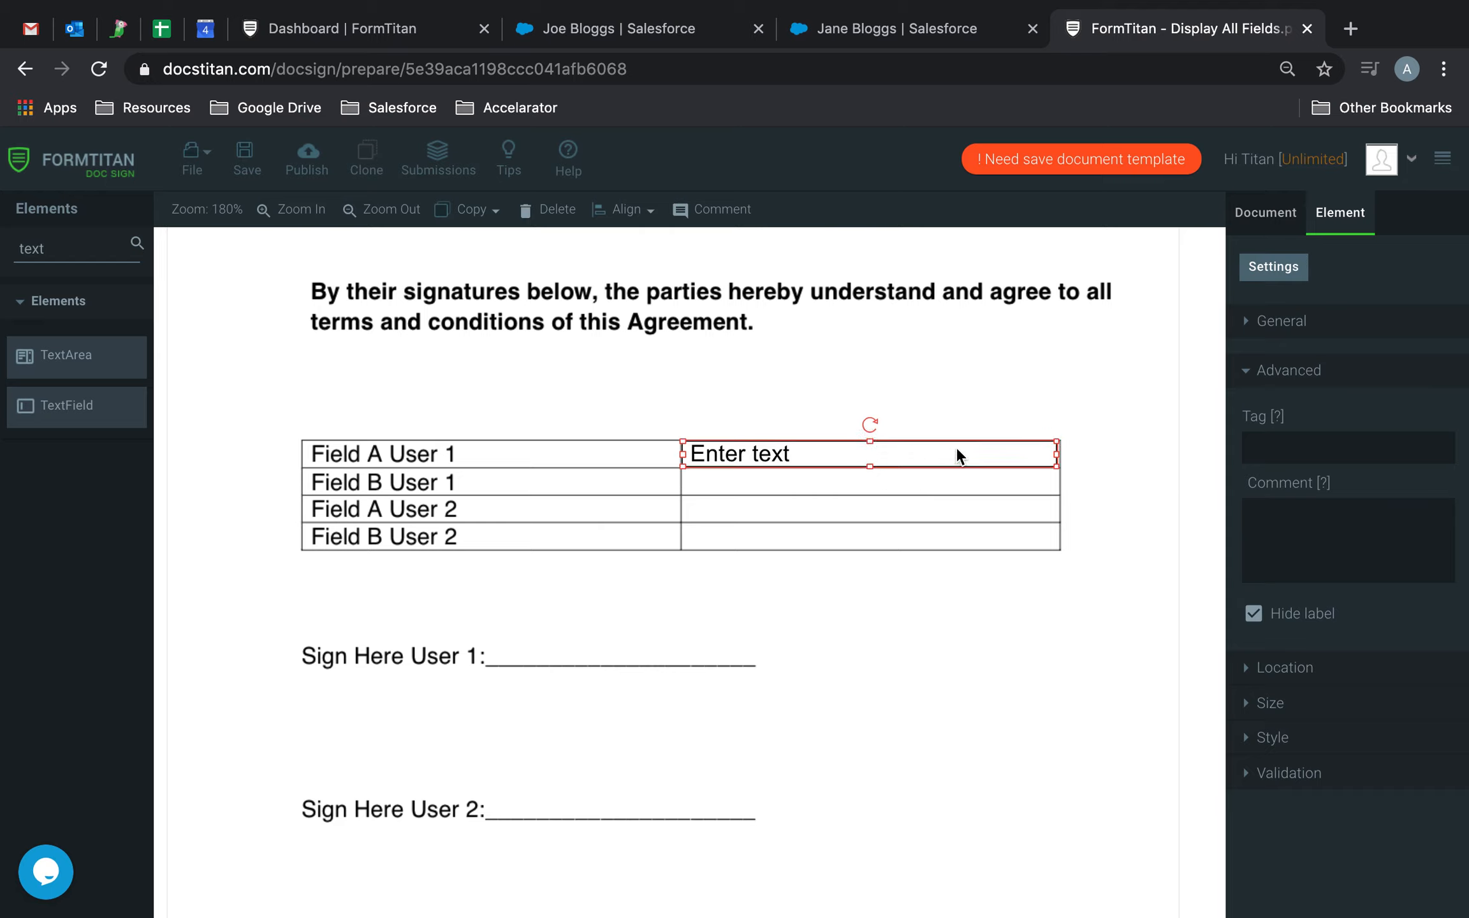
key("super+v")
left_click_drag(965, 477, 965, 480)
left_click(967, 542)
key("super+v")
left_click_drag(942, 477, 925, 531)
left_click(938, 575)
left_click(926, 484)
key("super+v")
left_click(941, 623)
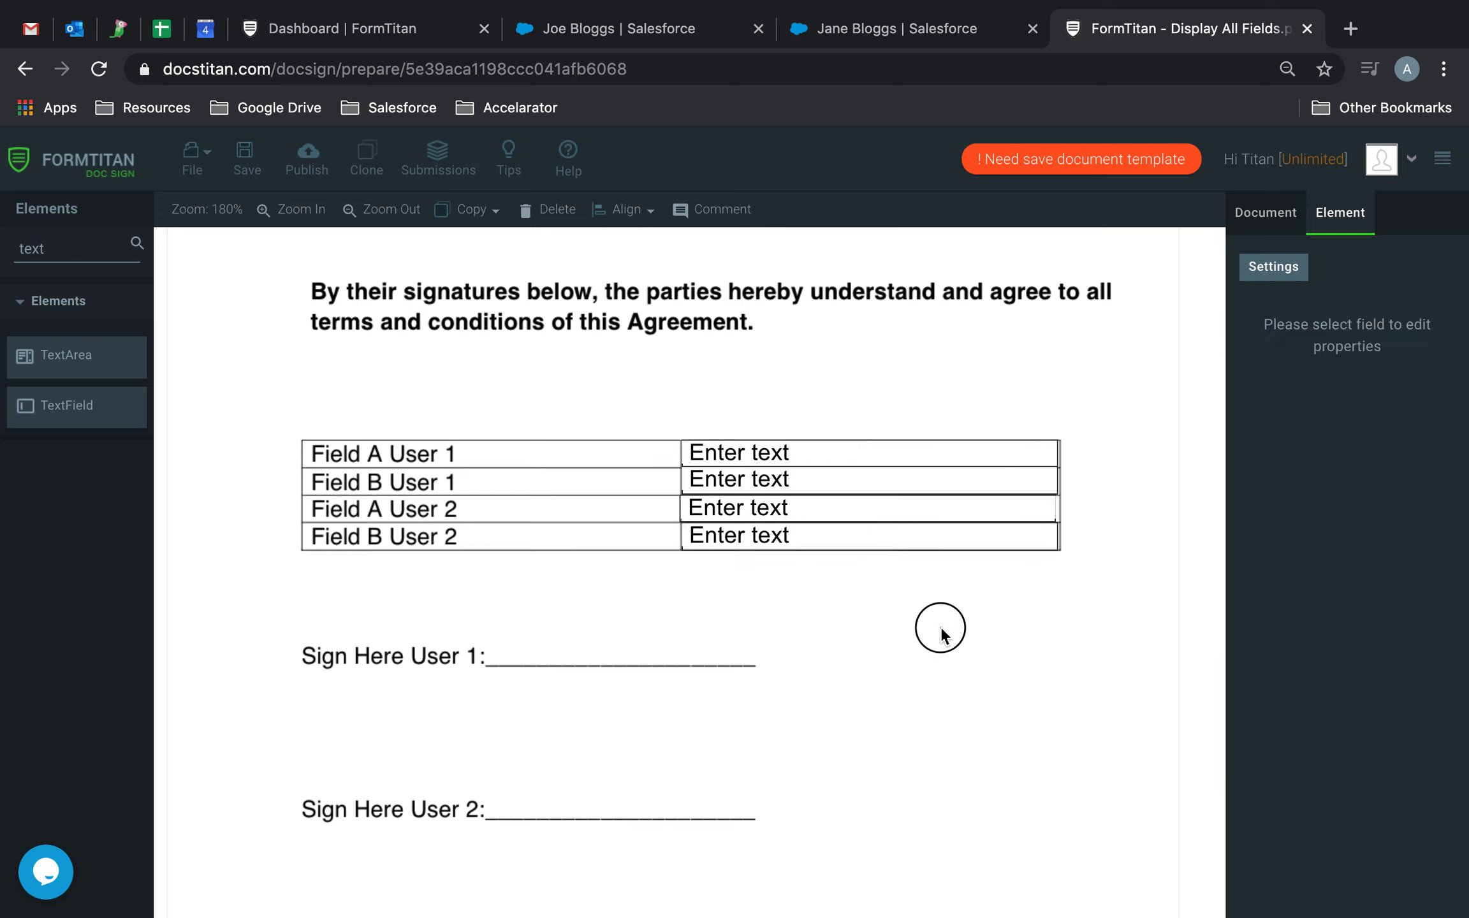
Add a Signature element on the Sign Here User 1 line and size it to the line's length.
double_click(31, 248)
type("sig")
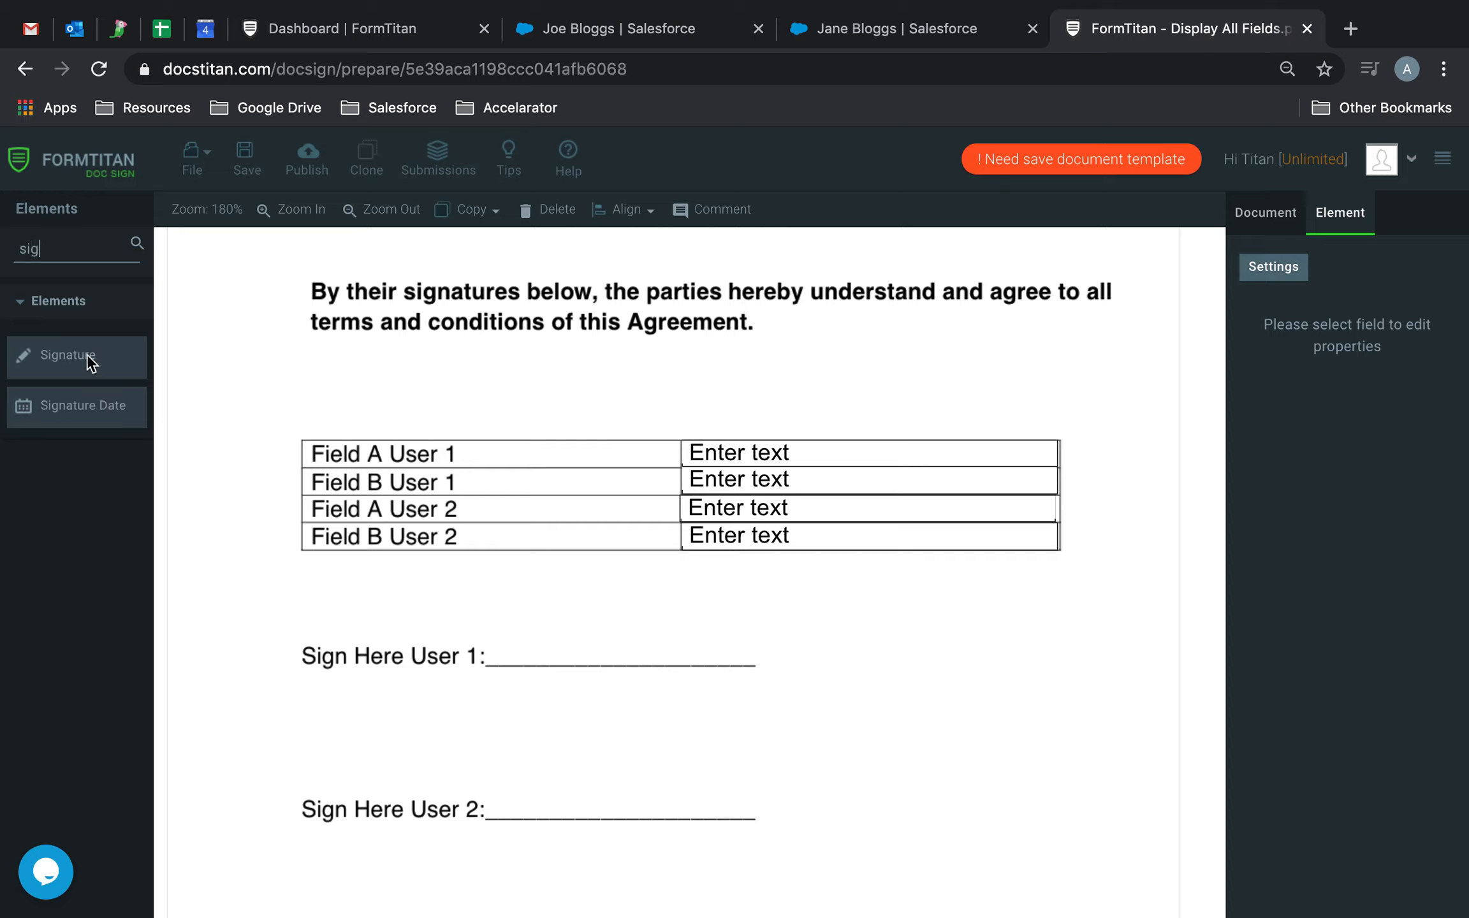
mouse_move(89, 363)
left_mouse_down()
mouse_move(640, 689)
mouse_move(545, 635)
mouse_move(535, 612)
left_mouse_up()
left_click_drag(675, 646, 755, 662)
Duplicate the signature field and place the copy on the Sign Here User 2 line.
left_click(731, 636)
key("super+c")
key("super+v")
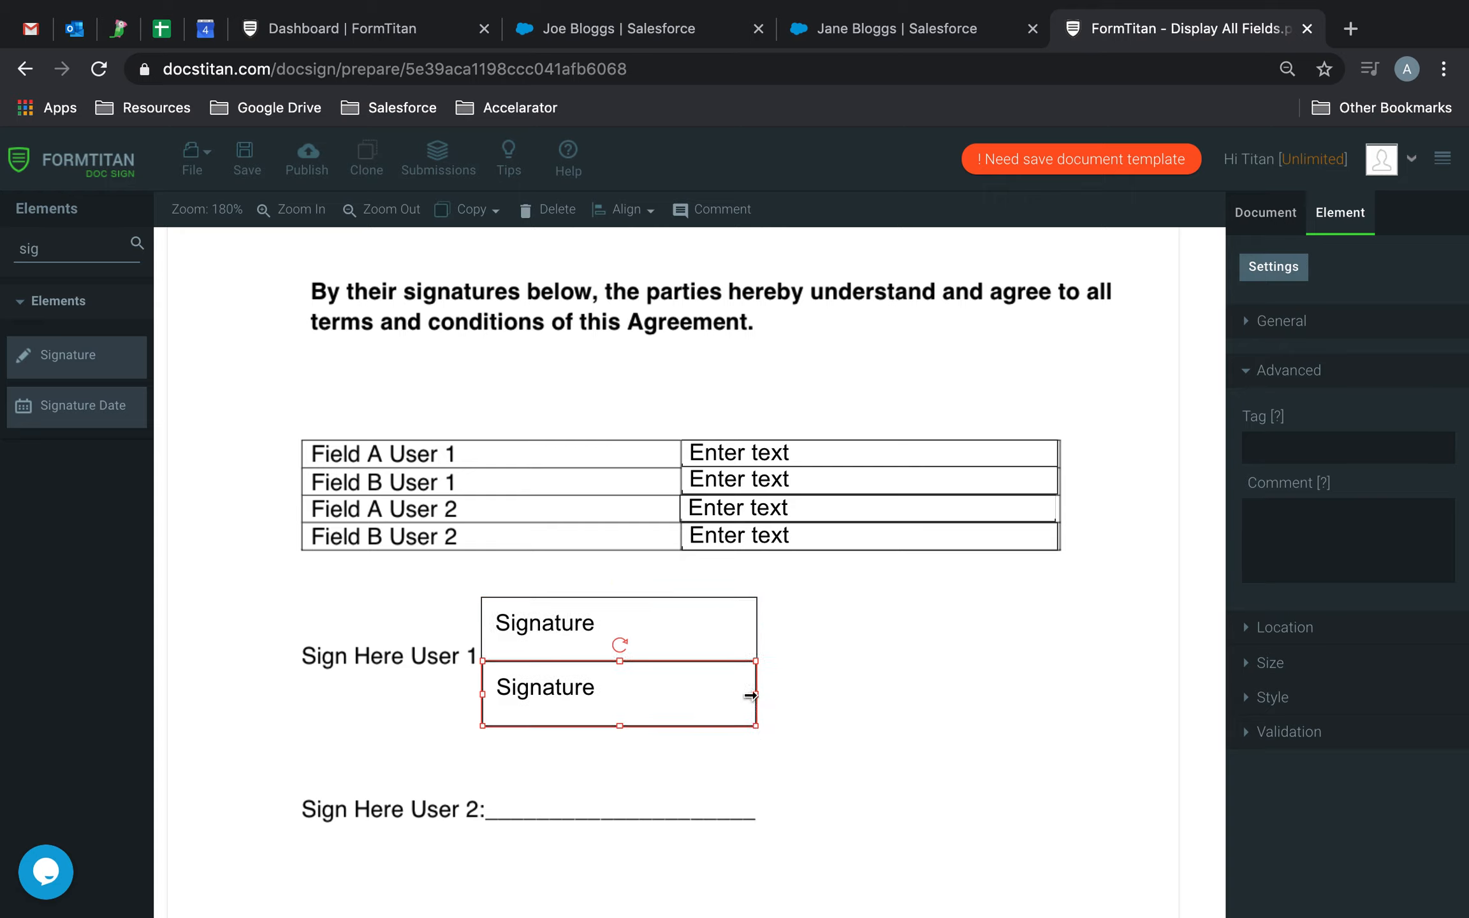
mouse_move(715, 705)
left_mouse_down()
mouse_move(719, 779)
mouse_move(678, 789)
left_mouse_up()
left_click(846, 704)
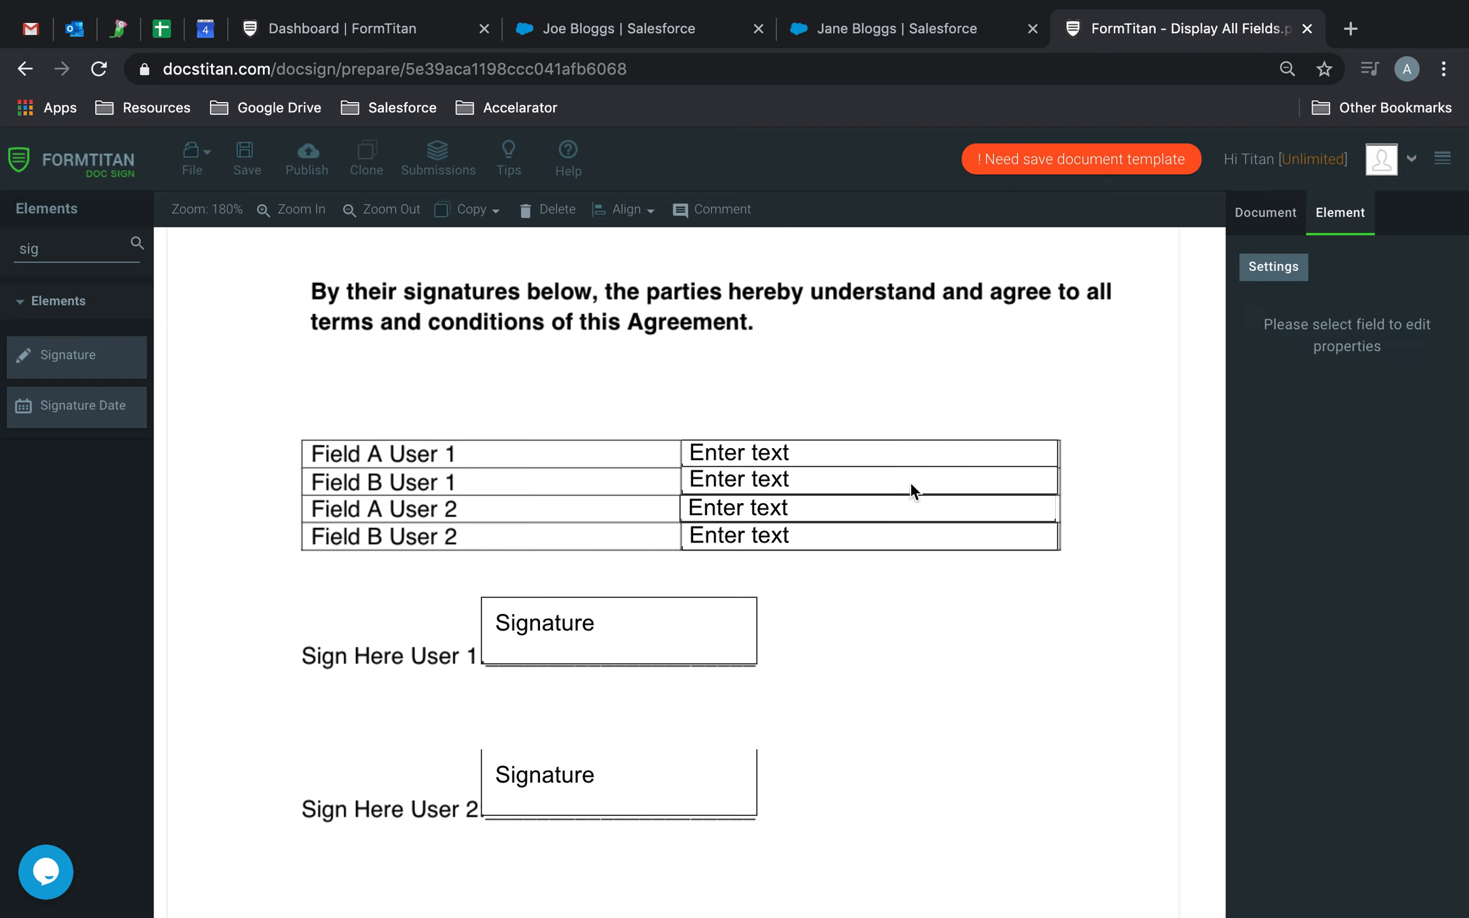
Tag the four text fields by field letter and user number, starting with A1 for Field A User 1.
left_click(926, 451)
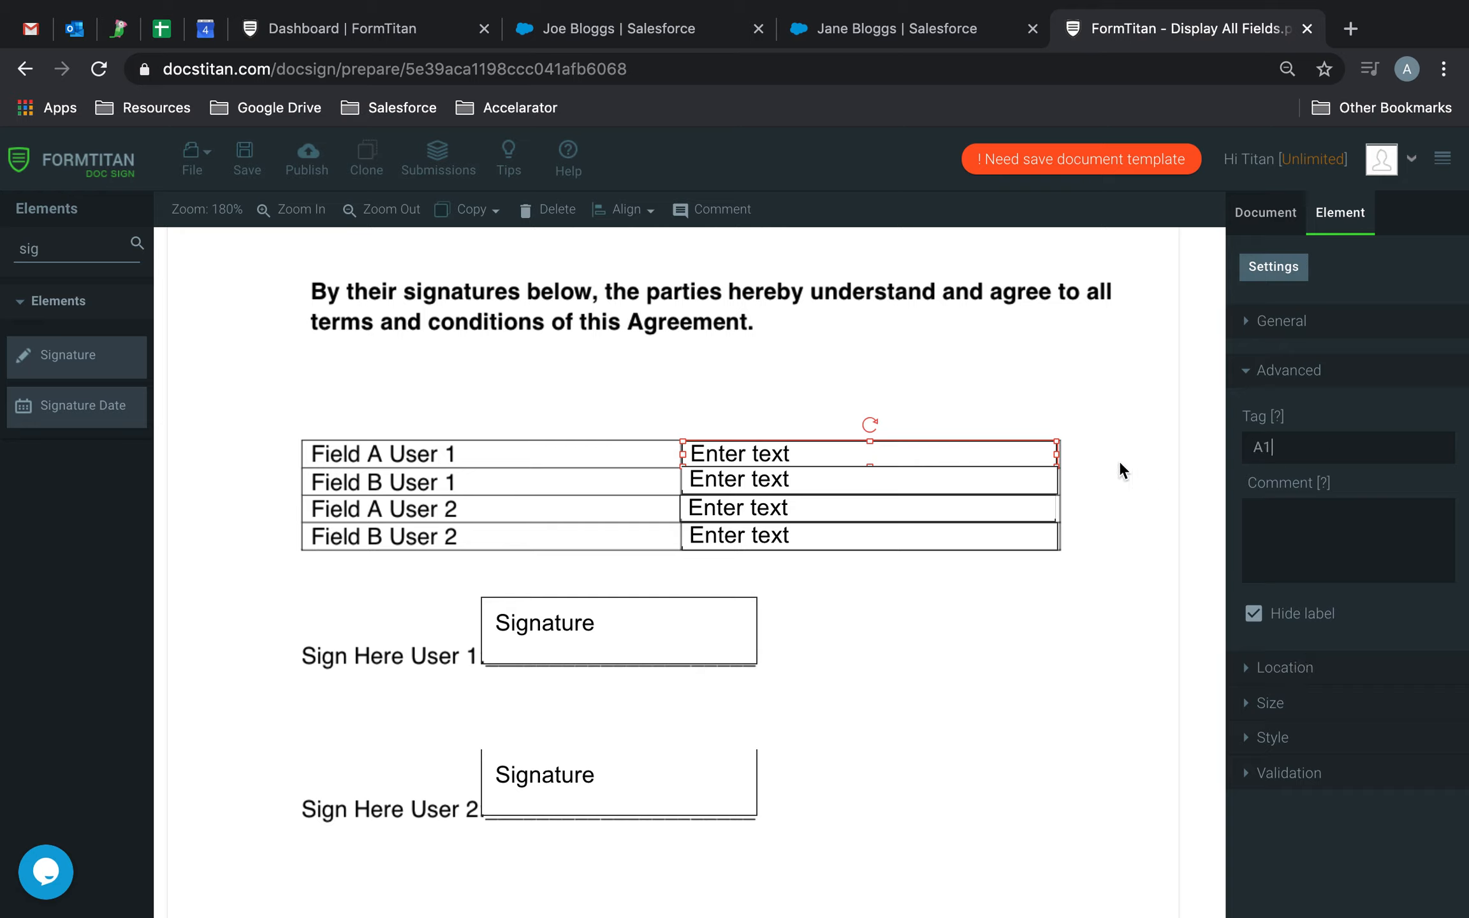
left_click(987, 483)
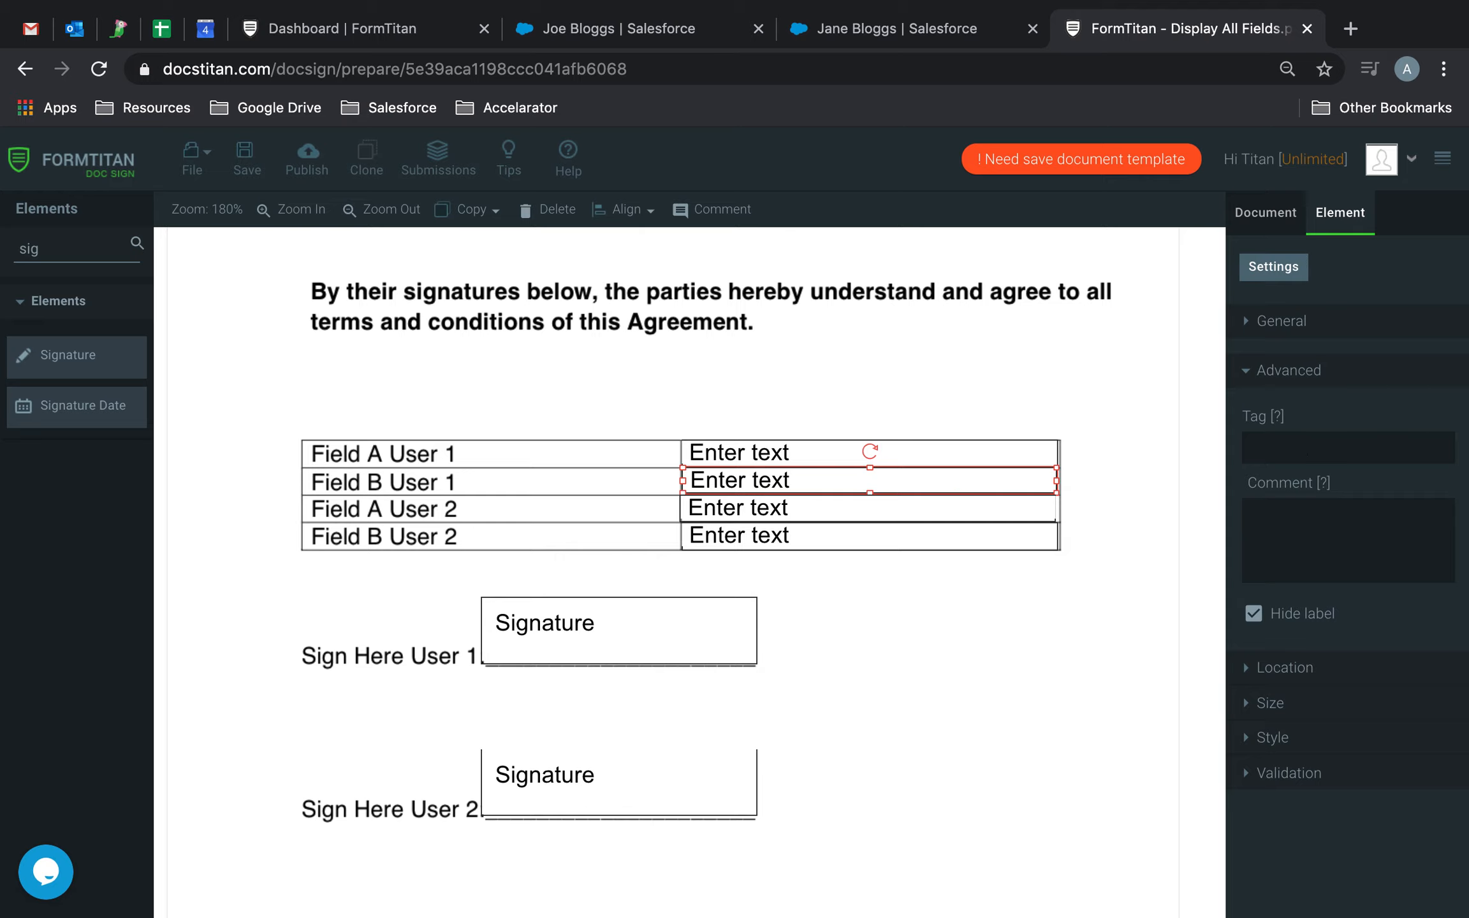
left_click(1005, 508)
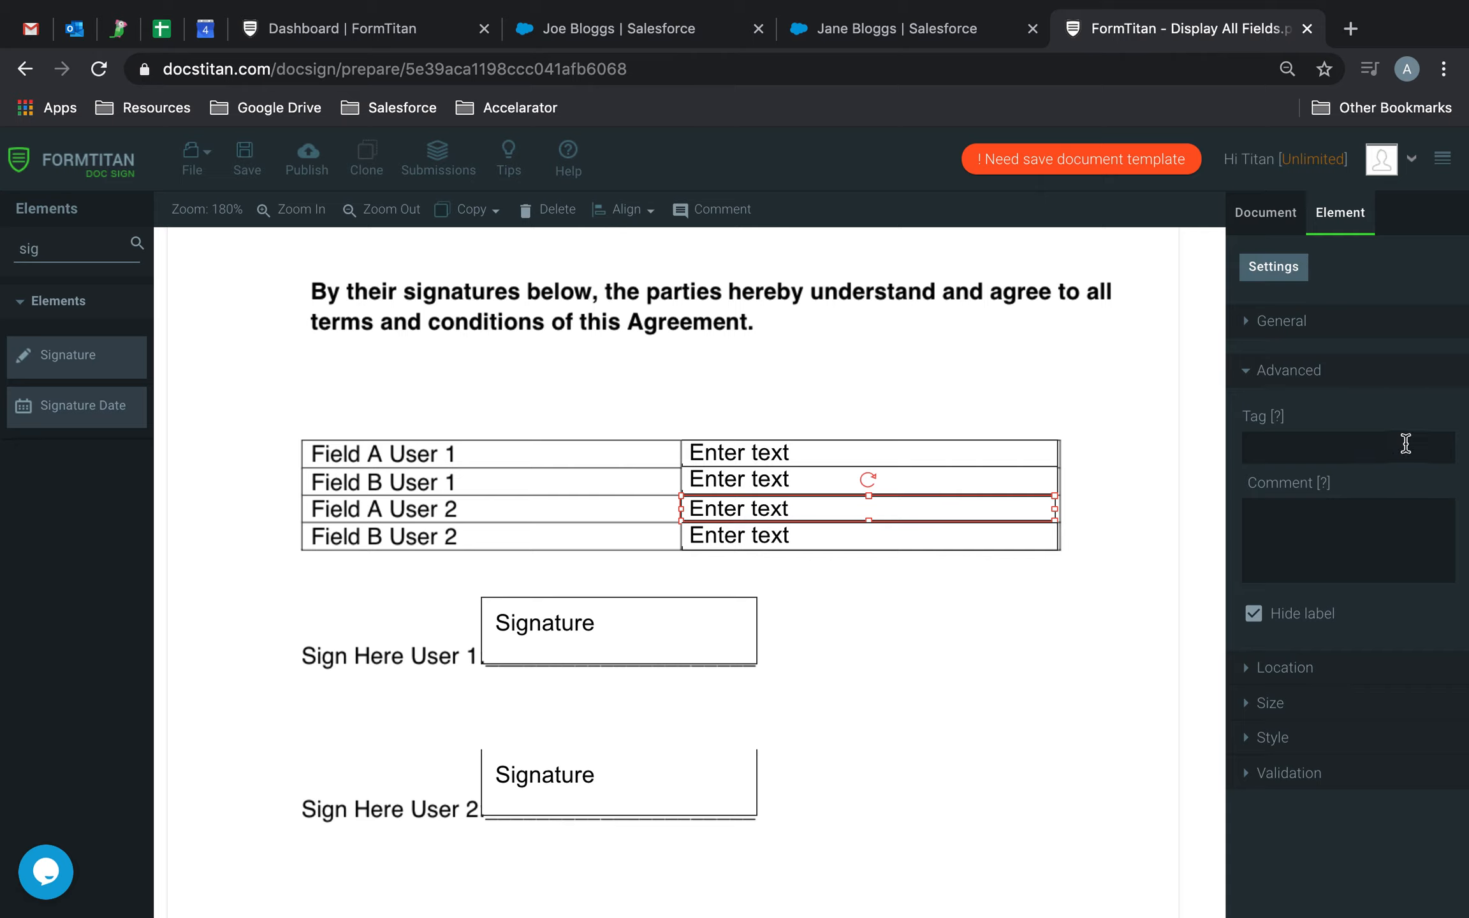
left_click(1383, 449)
type("A2")
left_click(807, 535)
left_click(1341, 456)
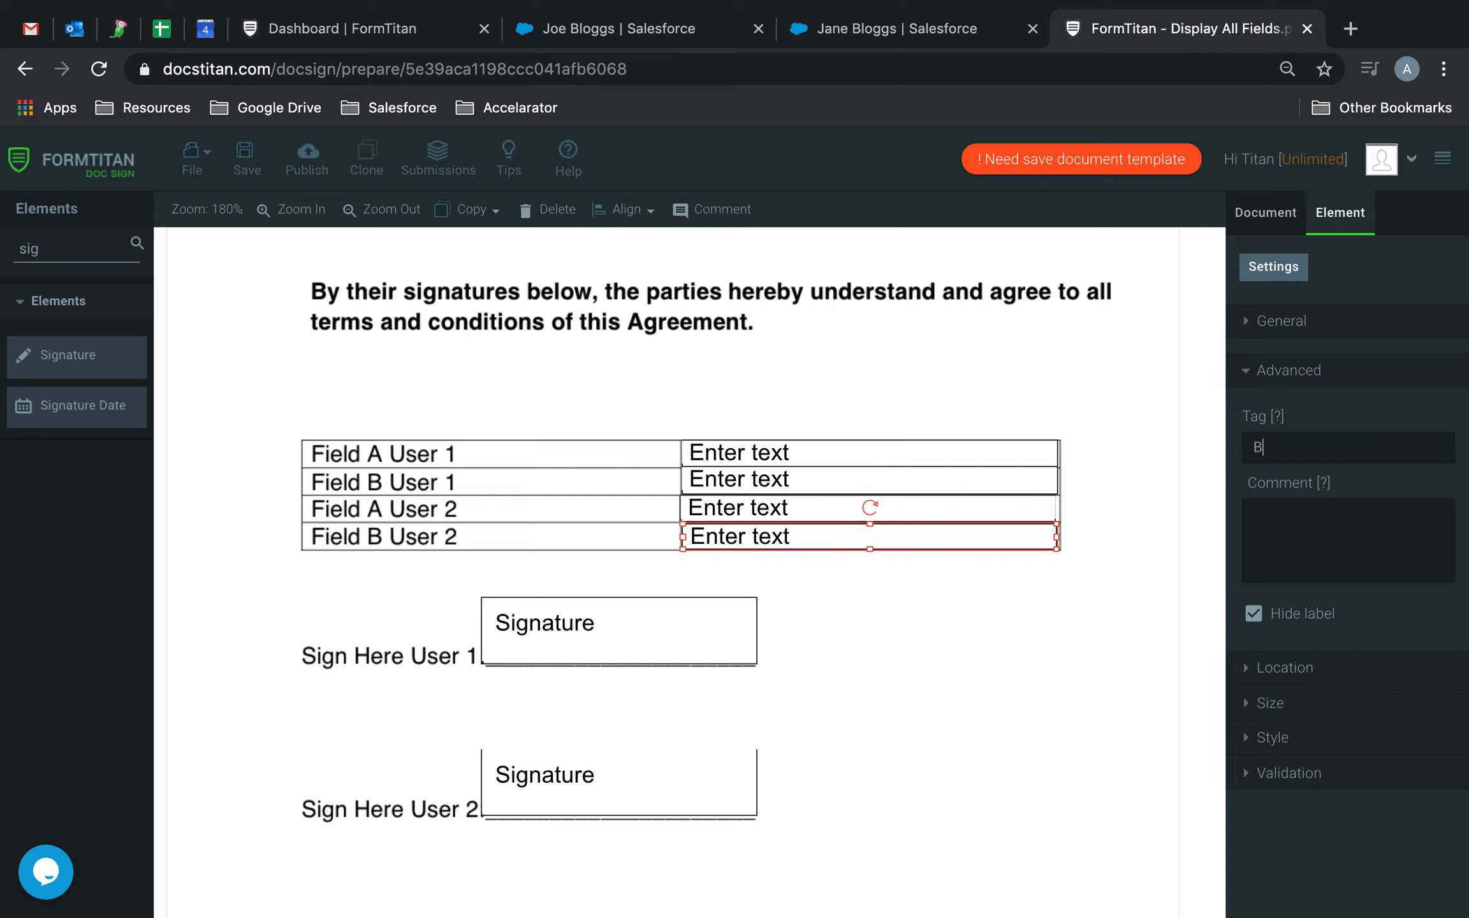
Tag the two signature fields, using S2 for User 2's signature, and save the document.
left_click(671, 633)
left_click(1303, 457)
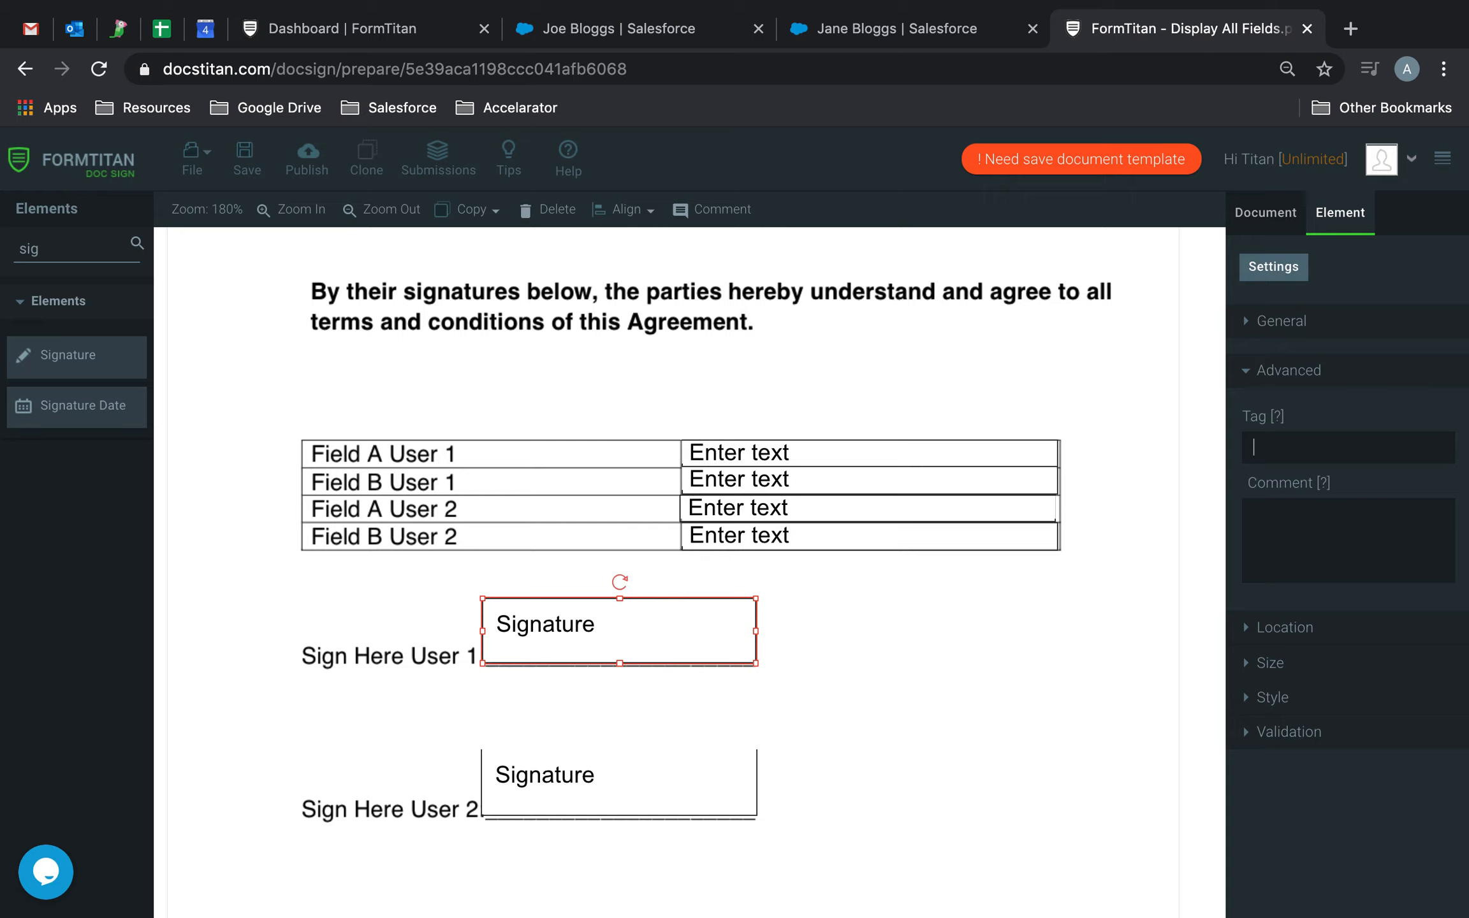
left_click(645, 762)
left_click(1289, 439)
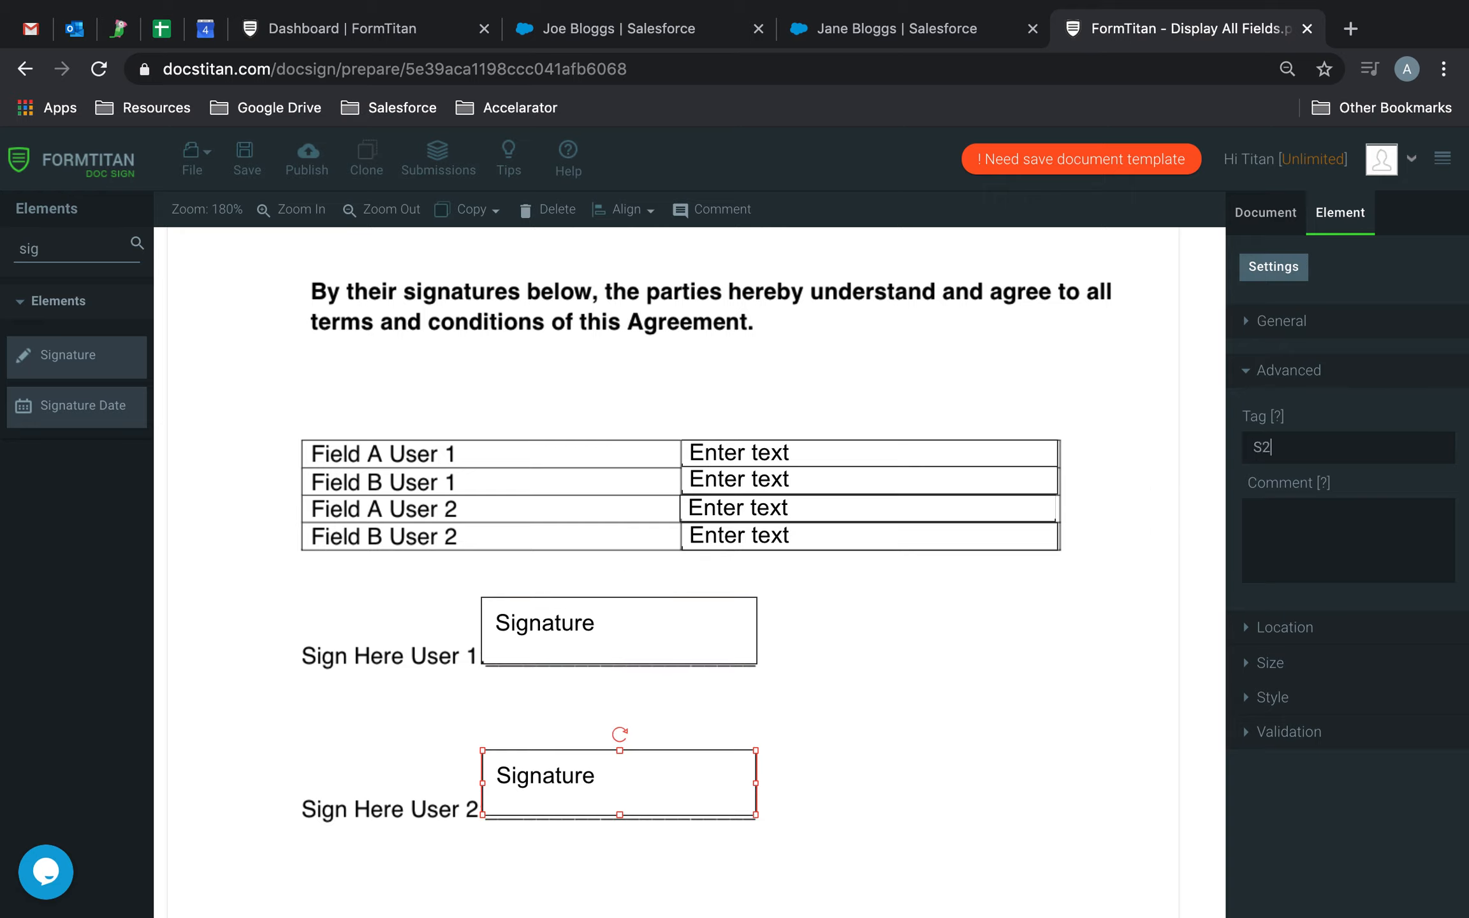
left_click(246, 160)
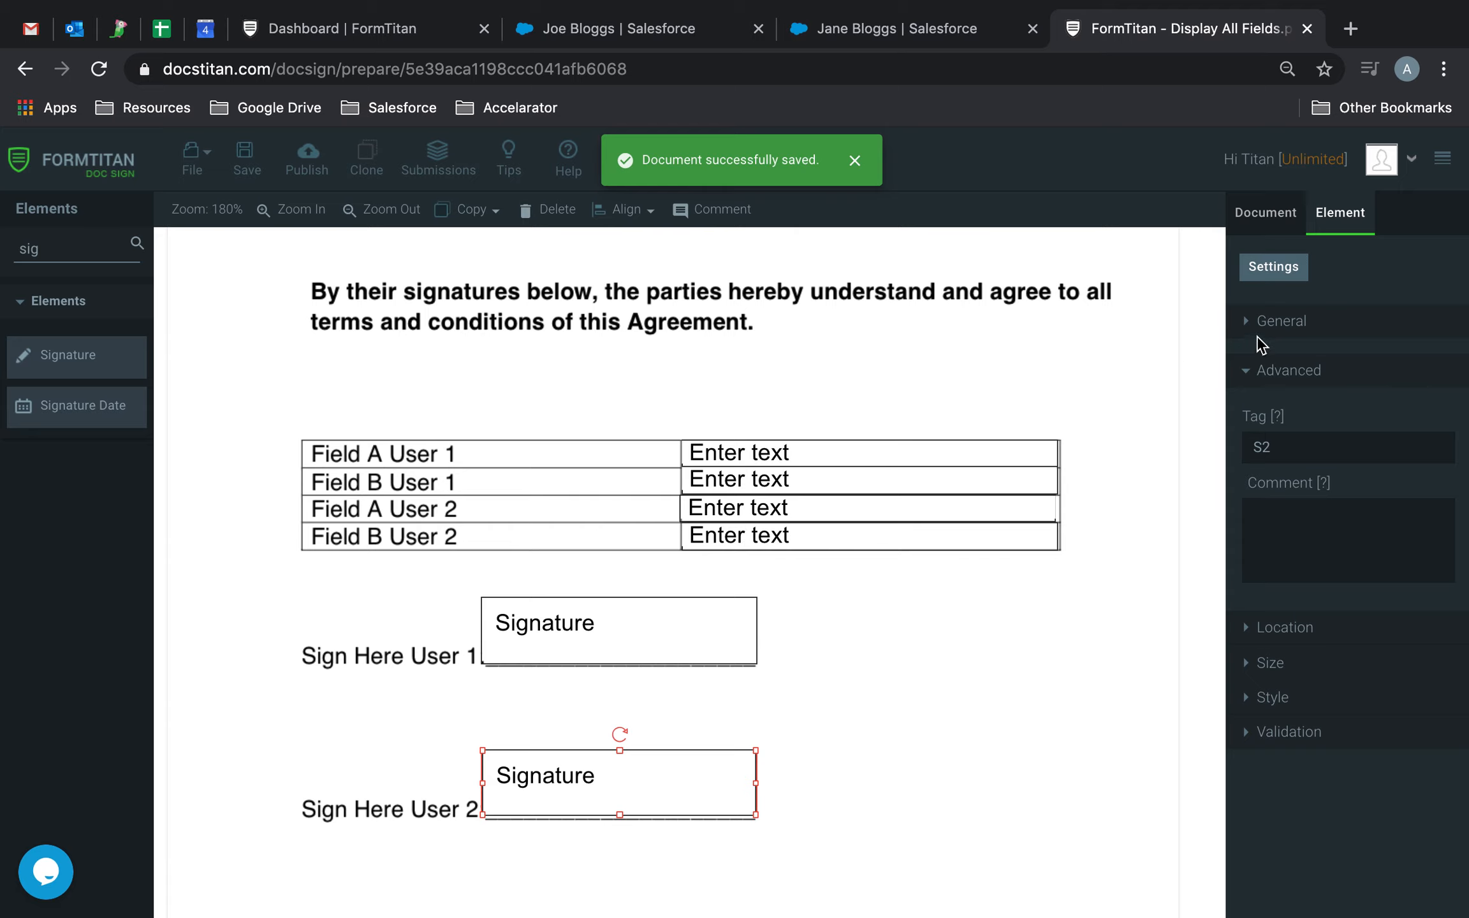
Set the document's access to Private in the document settings.
left_click(1300, 321)
left_click(1270, 224)
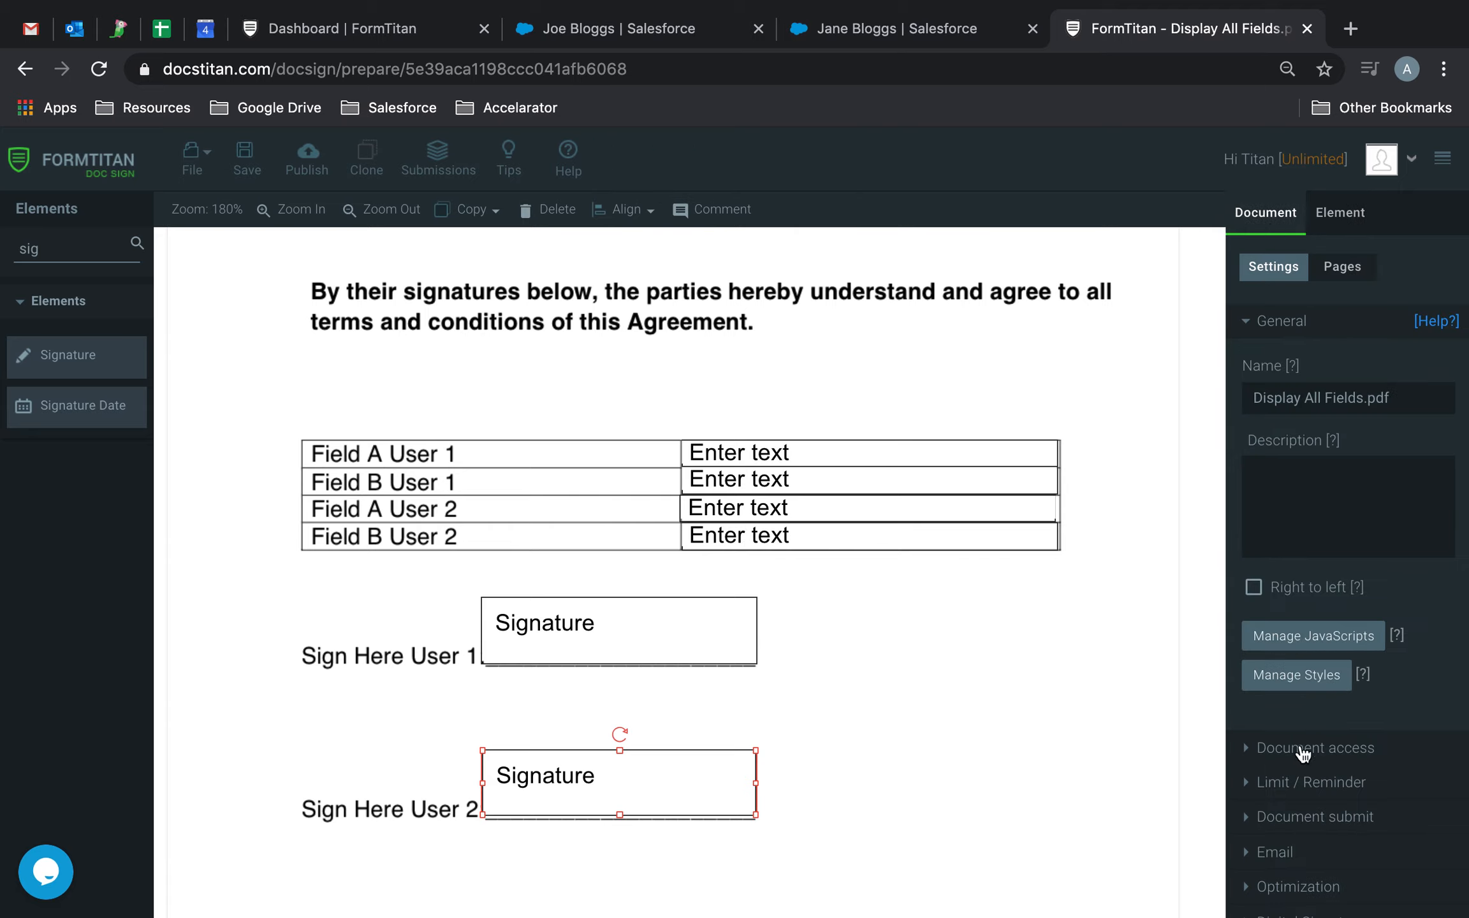
left_click(1300, 750)
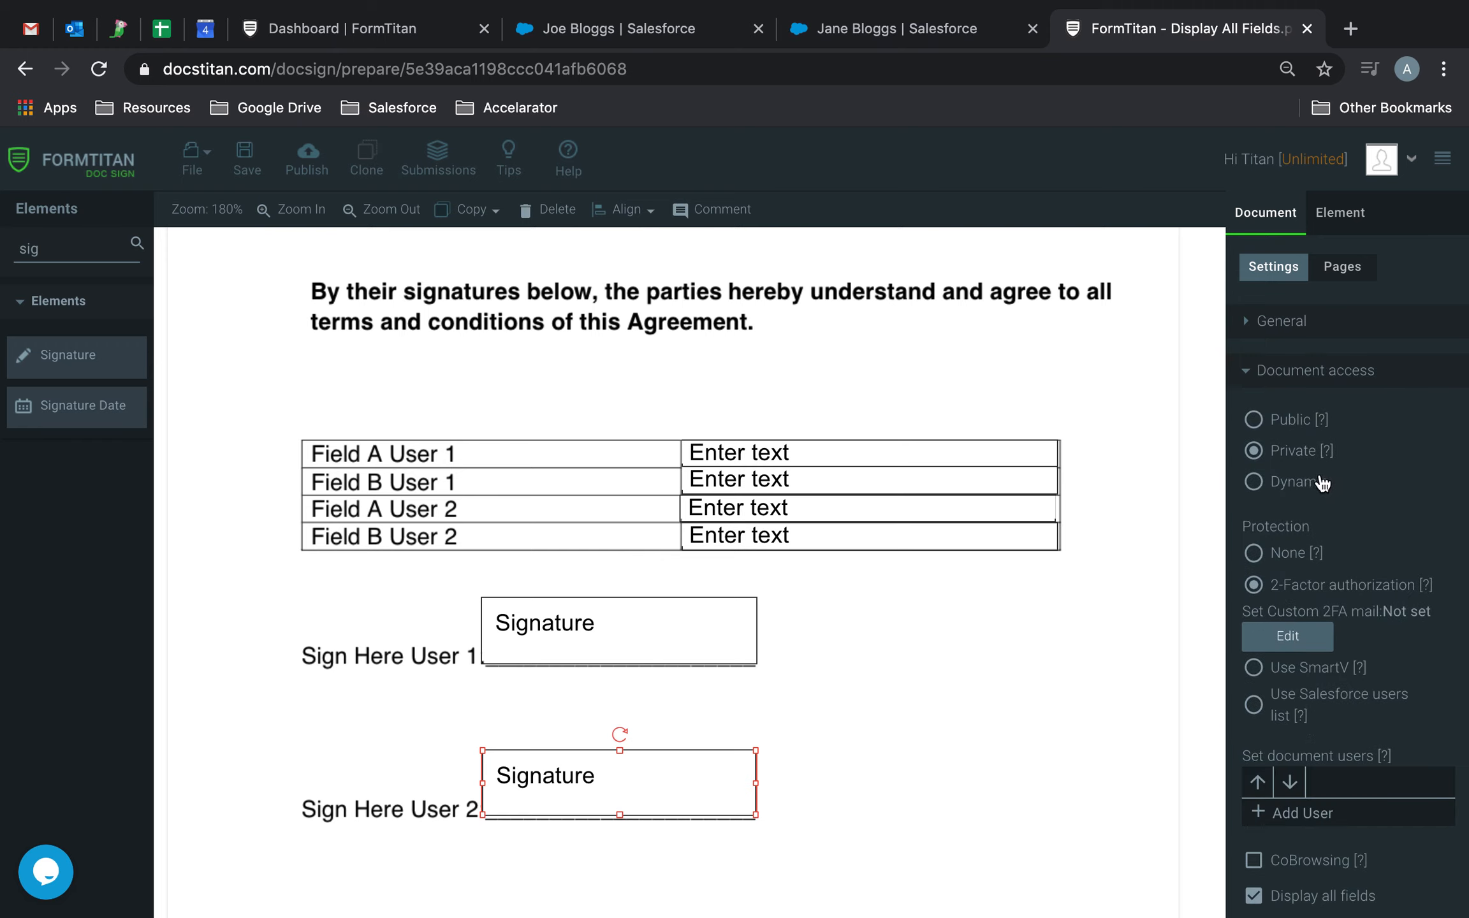
left_click(1320, 481)
left_click(1288, 455)
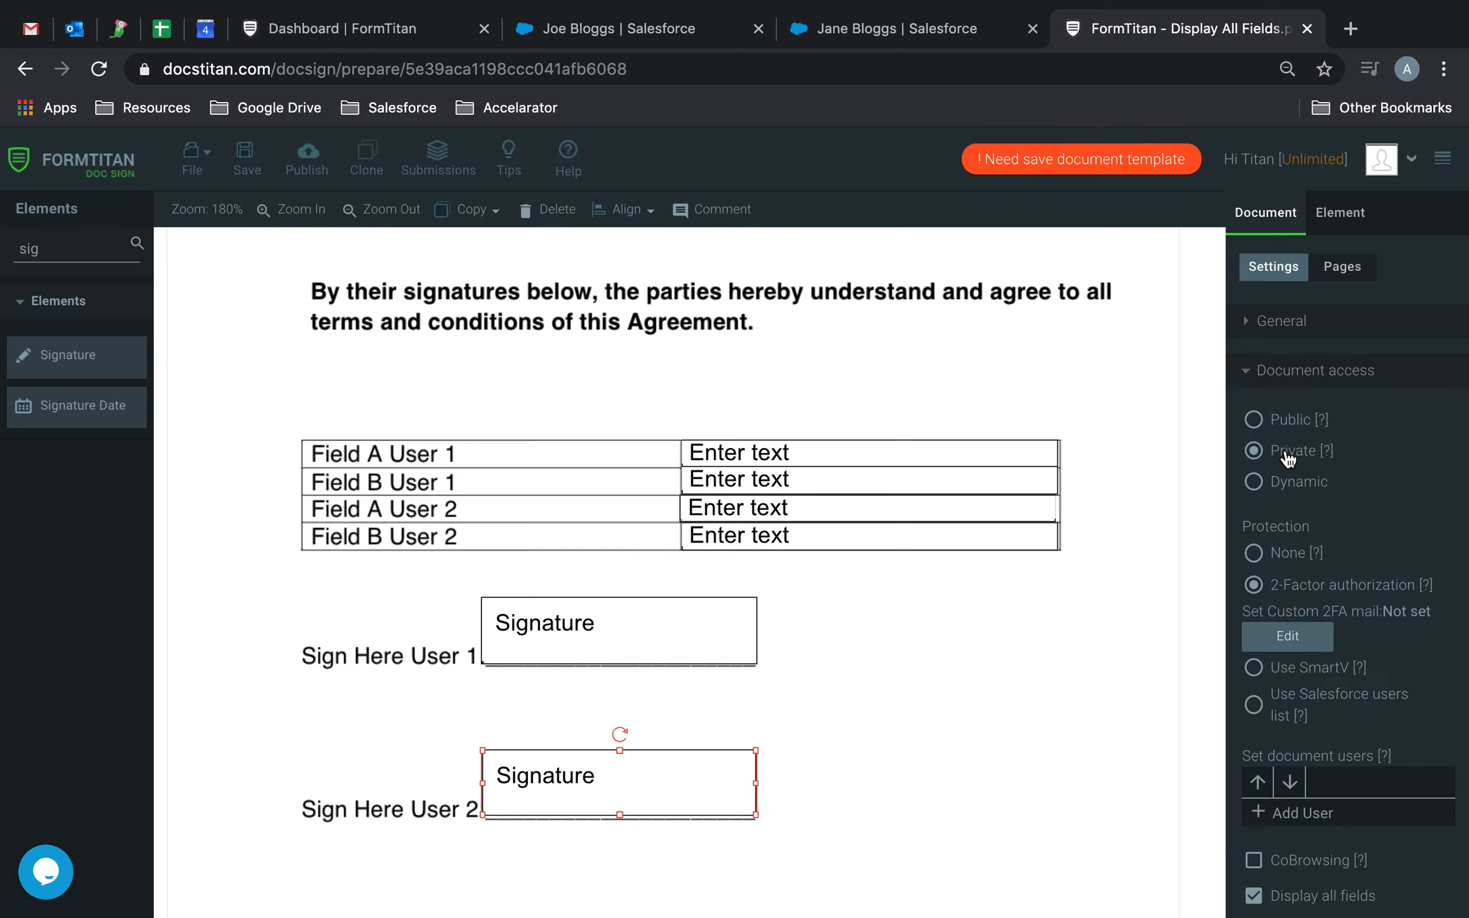
scroll(1288, 459, "down", 4)
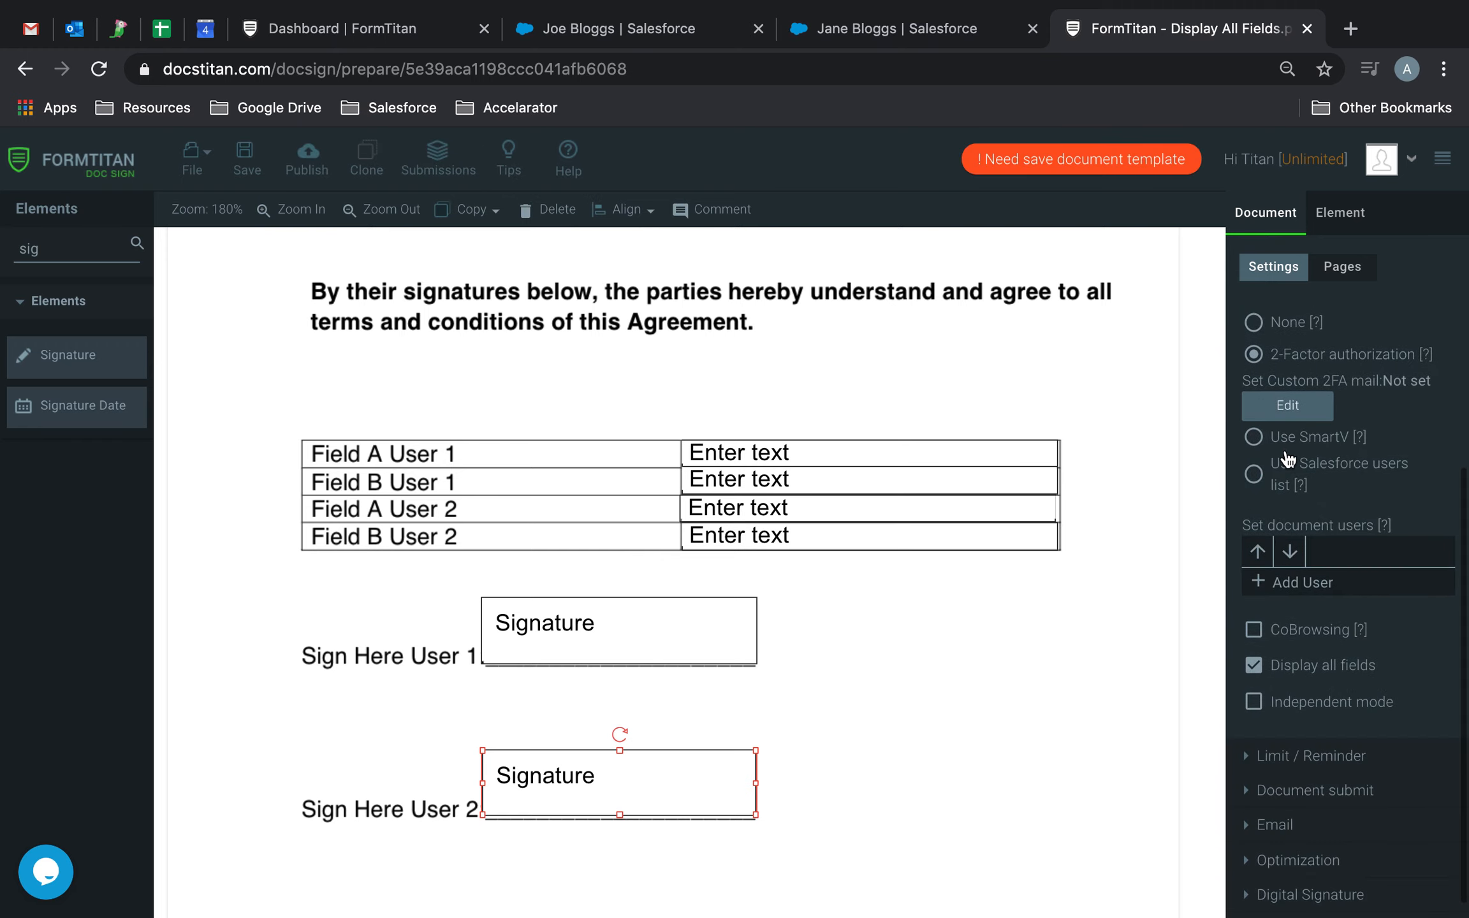
Add two document users and enable both of them.
left_click(1310, 583)
left_click(1294, 650)
left_click(1258, 584)
left_click(1258, 651)
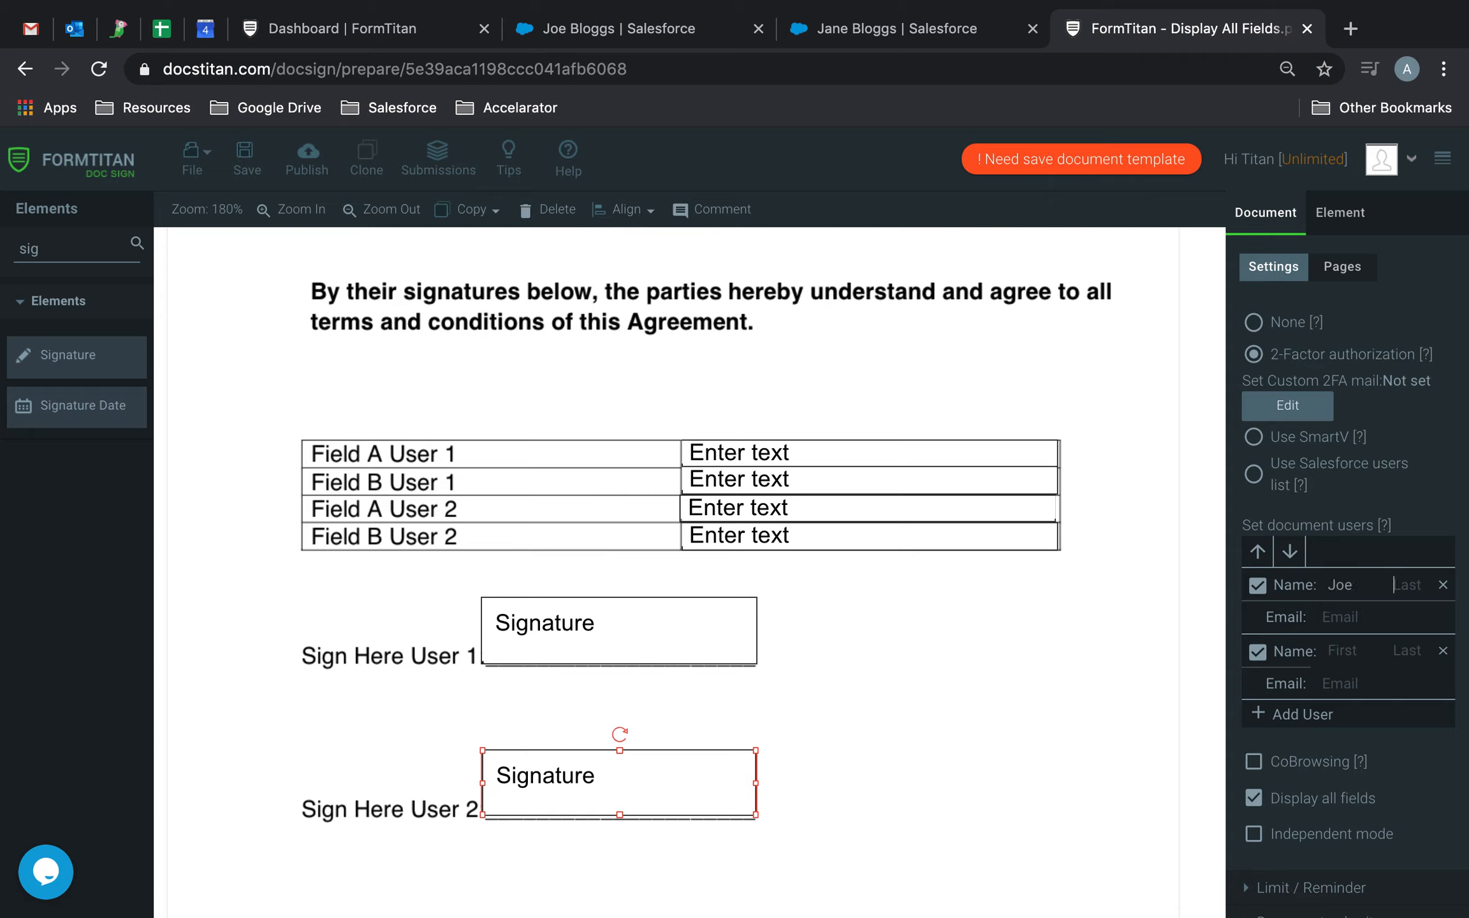
Enter the first document user's first name, last name and email address.
type("Bloggs")
type("amid")
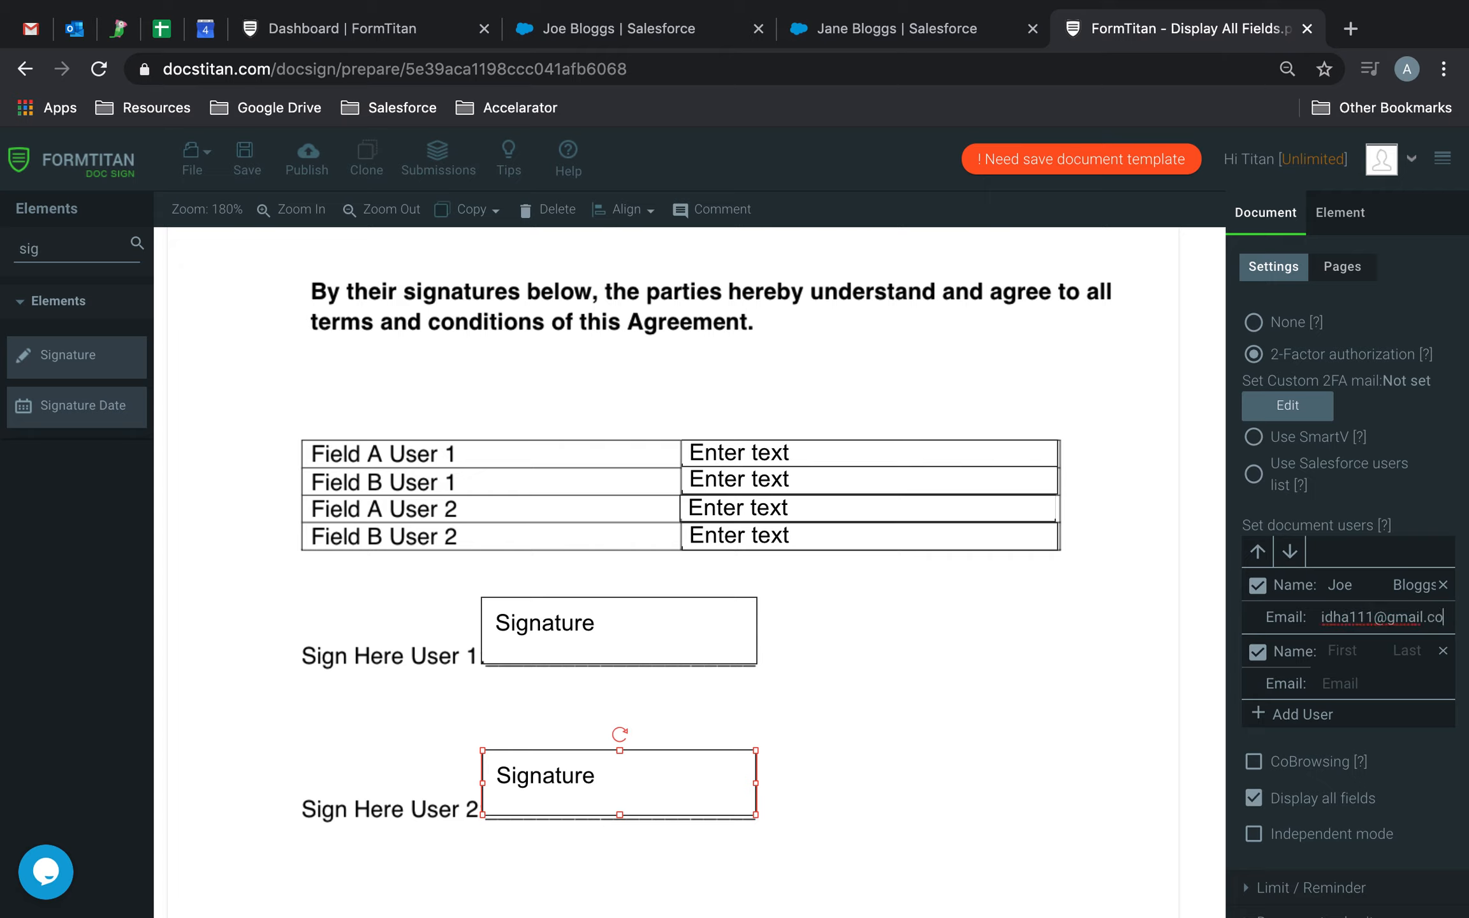
Enter the second document user's first name, last name and email address.
left_click(1366, 655)
type("Ja")
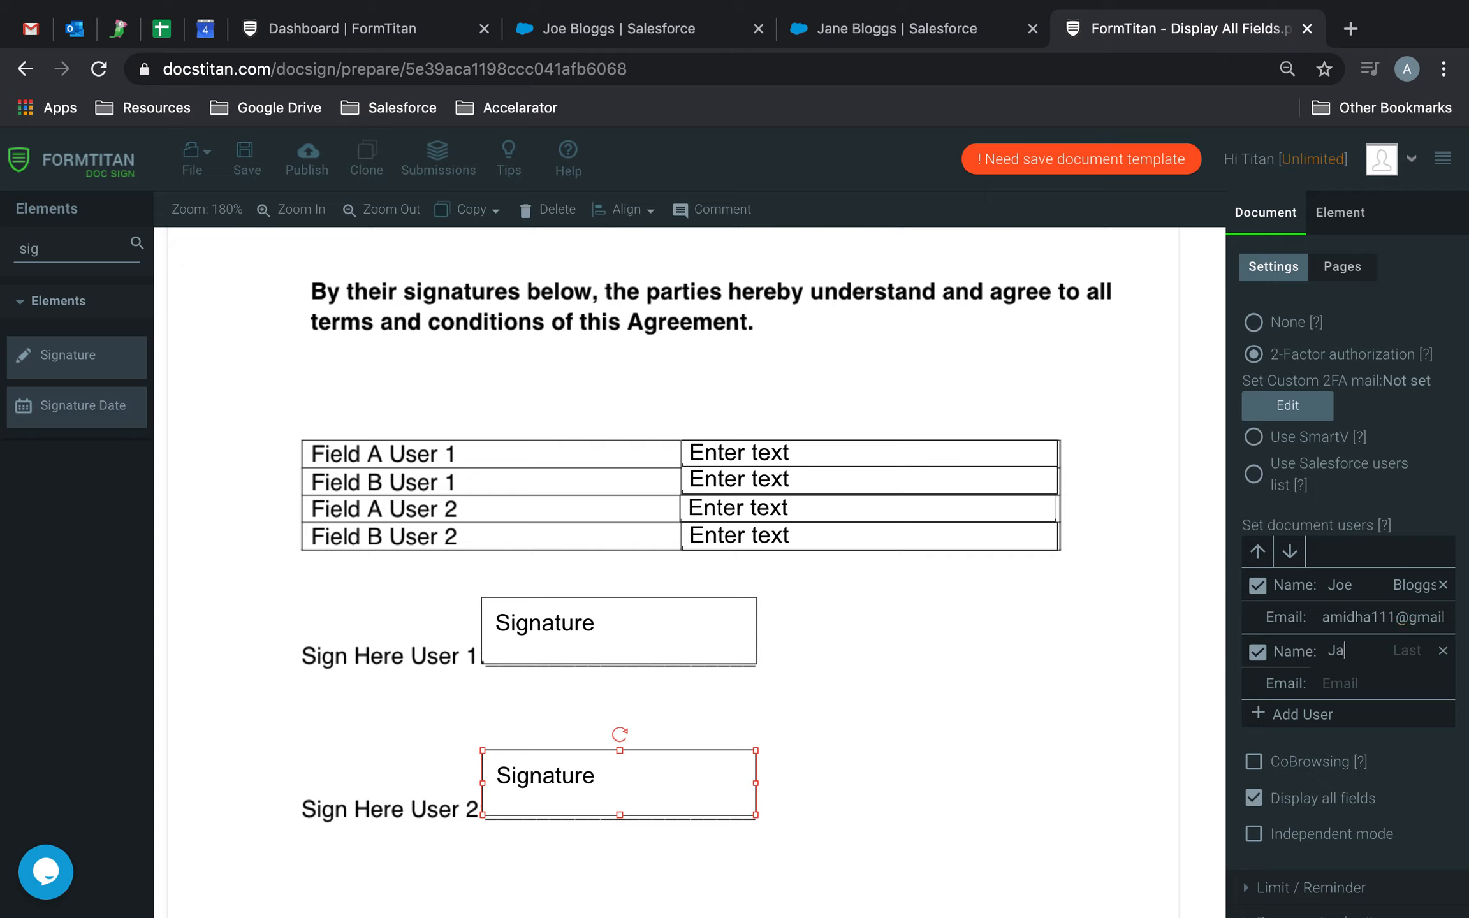
type("Bloggs")
left_click(1345, 683)
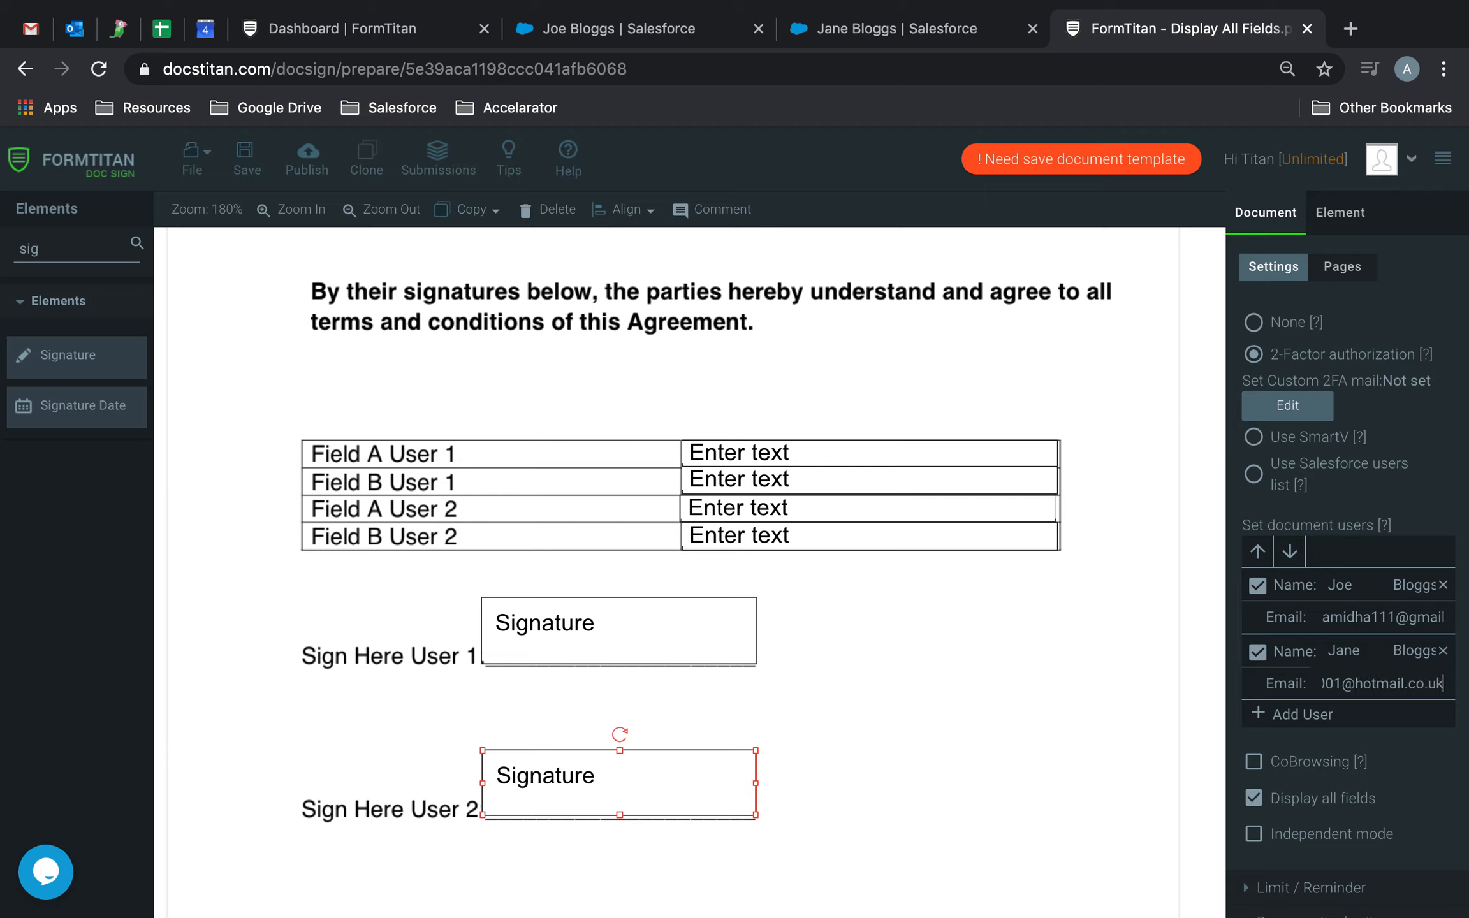
Assign both User 1 text fields and the User 1 signature field to the first document user.
left_click(805, 451)
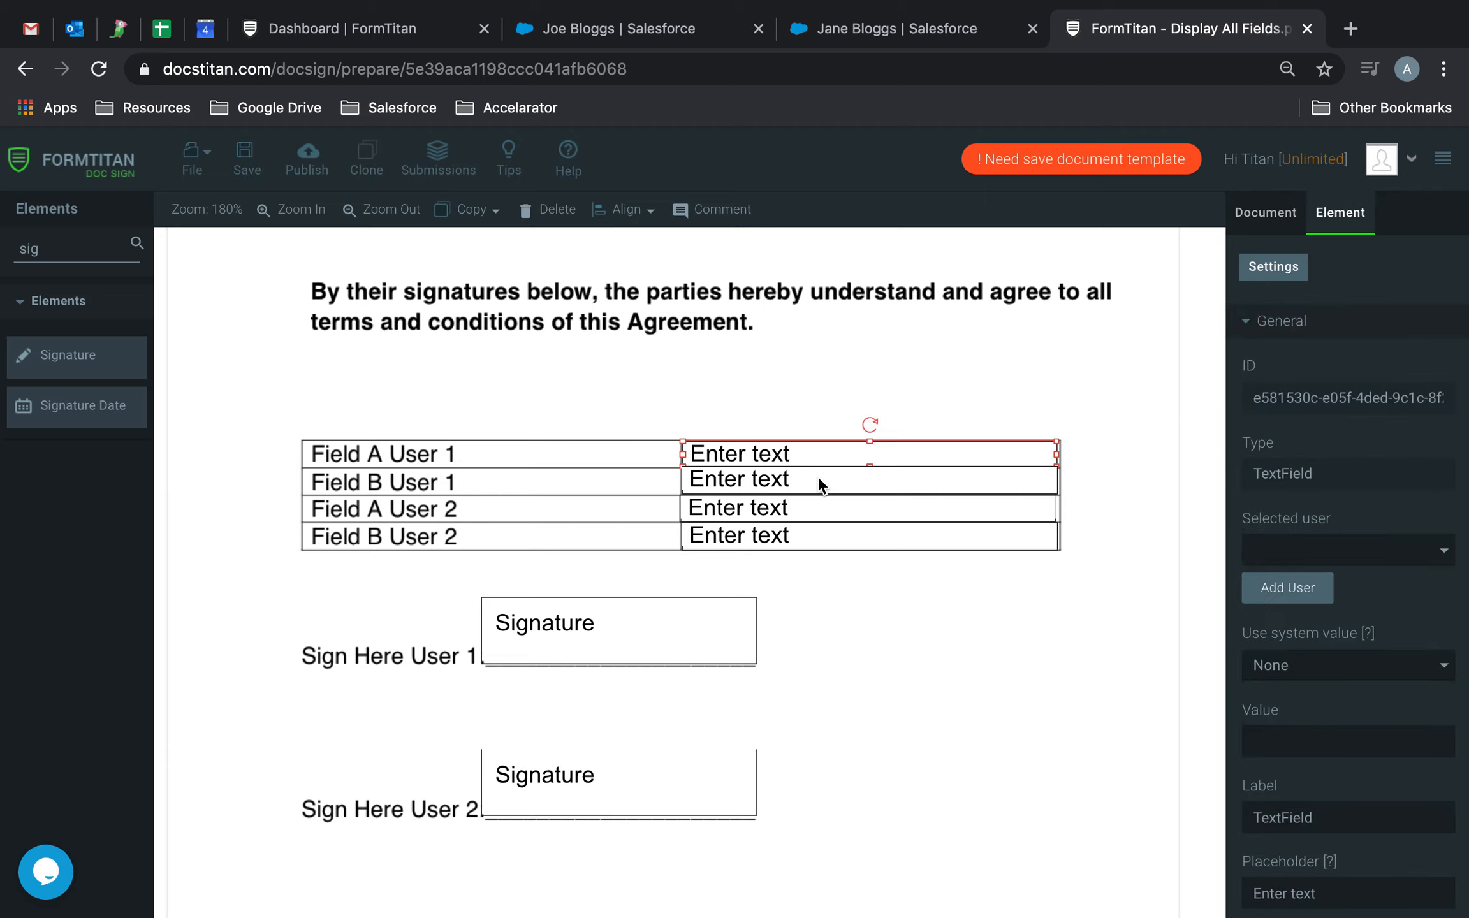
left_click(817, 480, "shift")
left_click(663, 610, "shift")
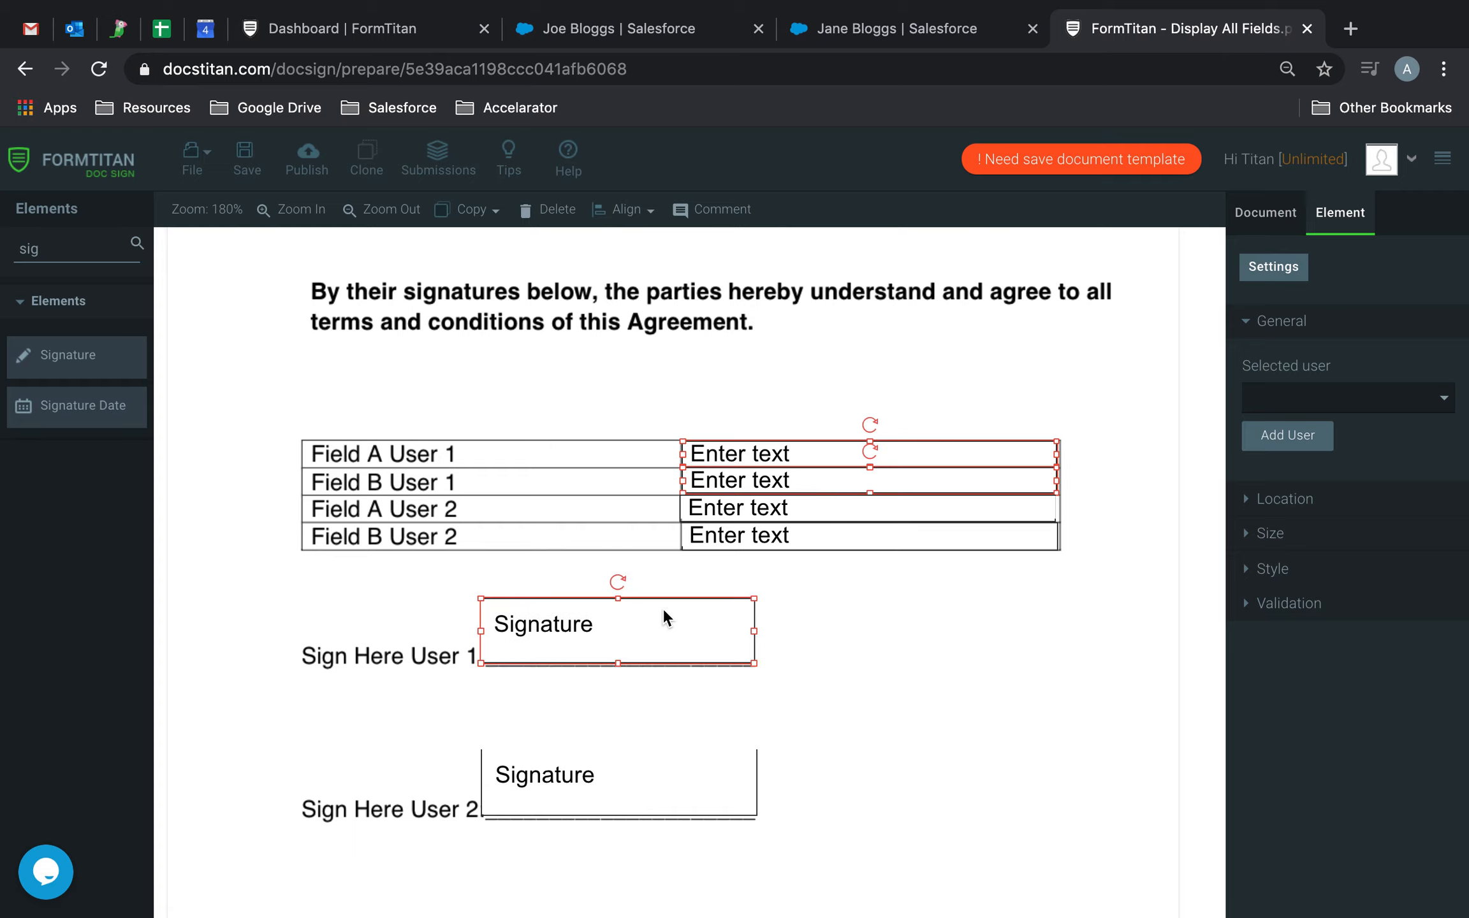
left_click(1333, 396)
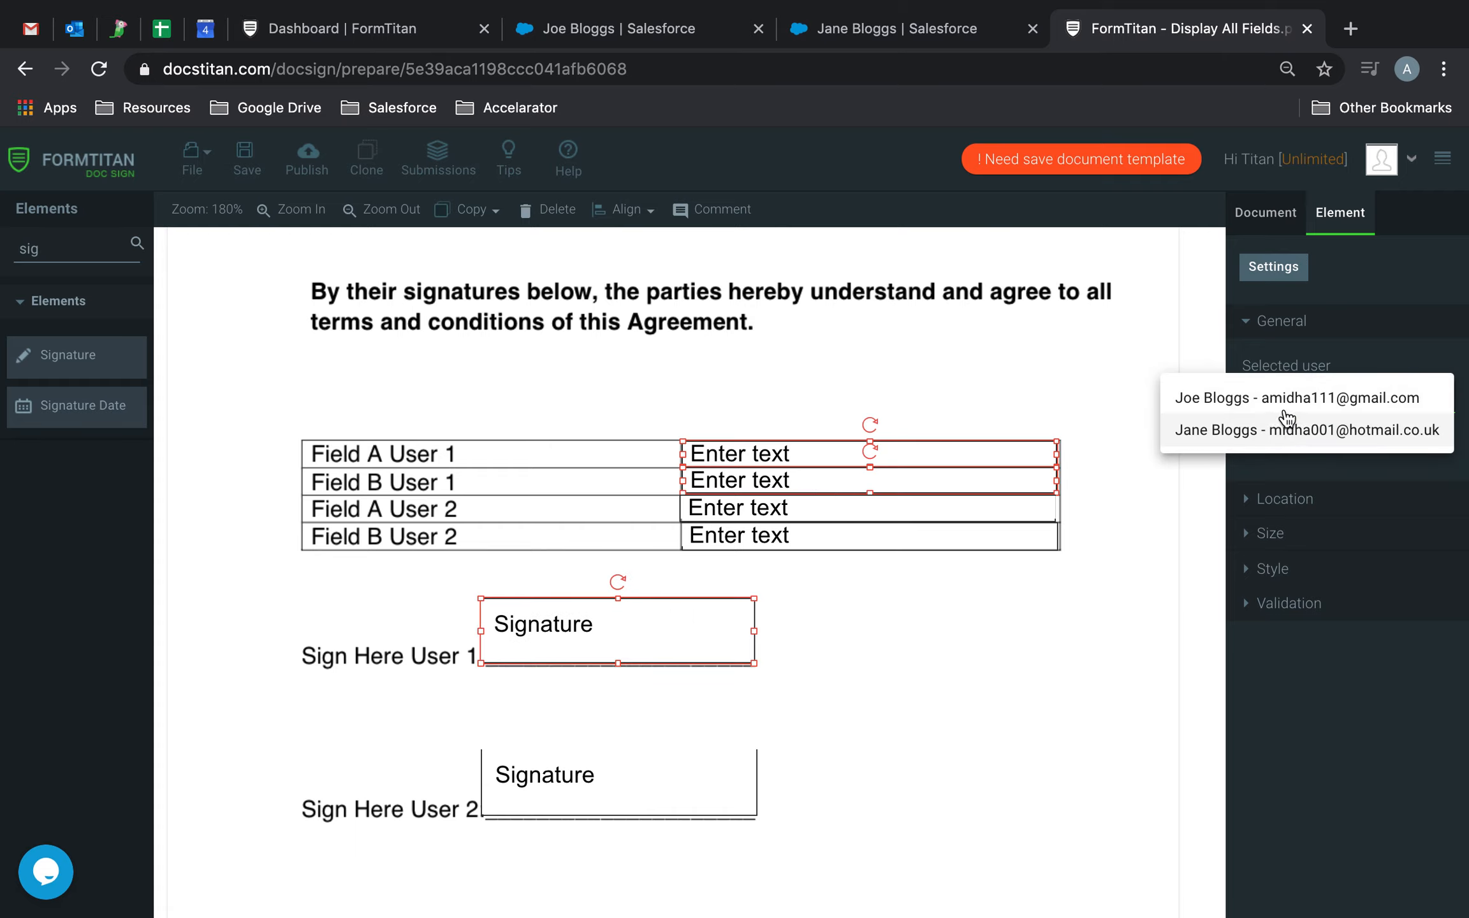
left_click(1196, 393)
left_click(1307, 440)
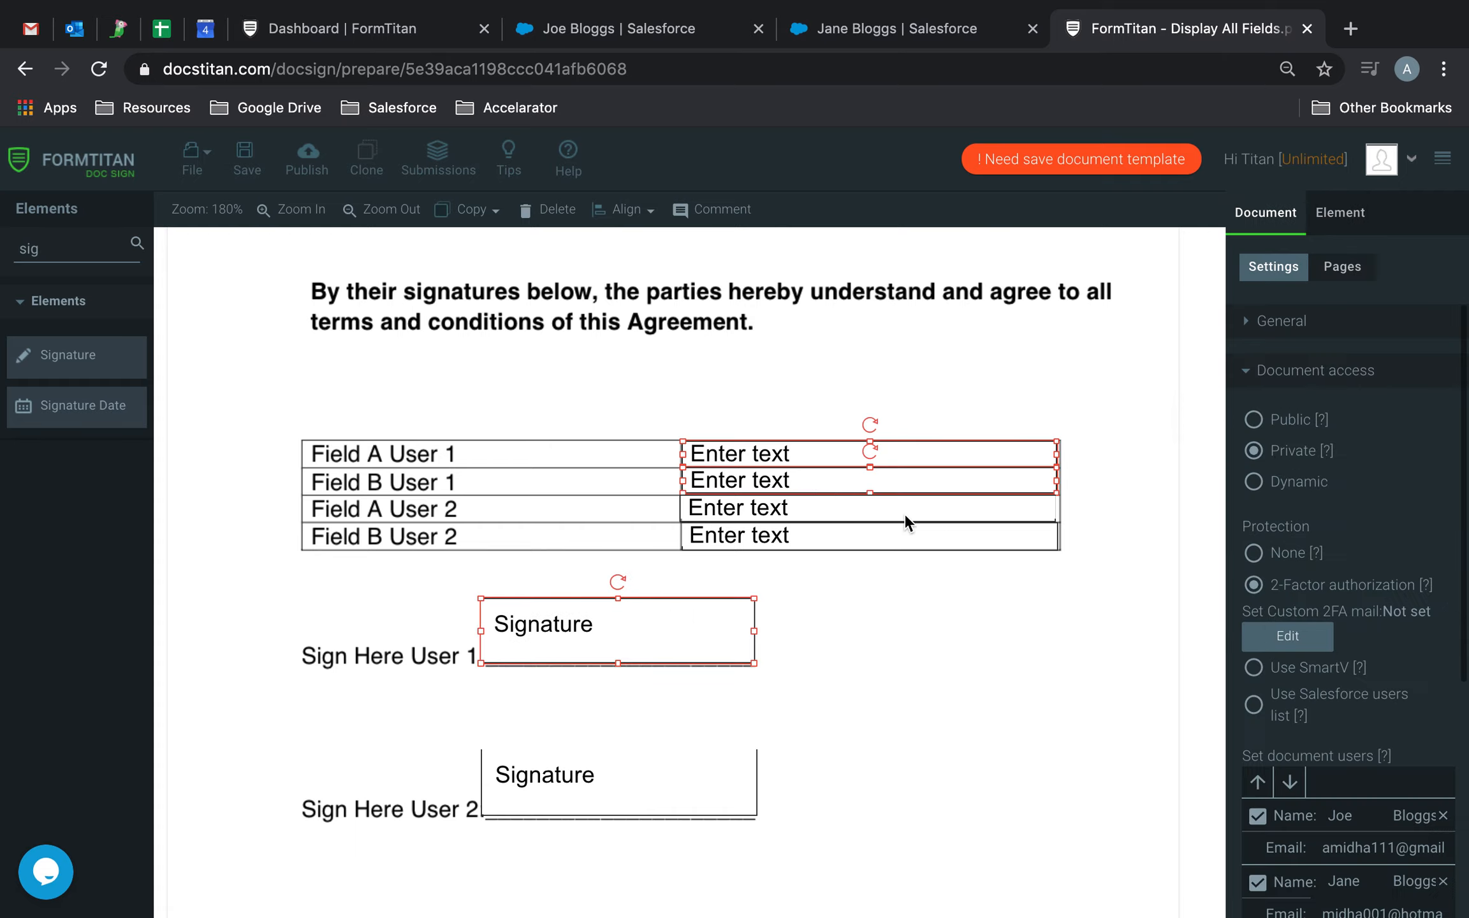
Assign both User 2 text fields and the User 2 signature field to the second document user.
left_click(808, 510)
left_click(817, 535, "shift")
left_click(656, 789, "shift")
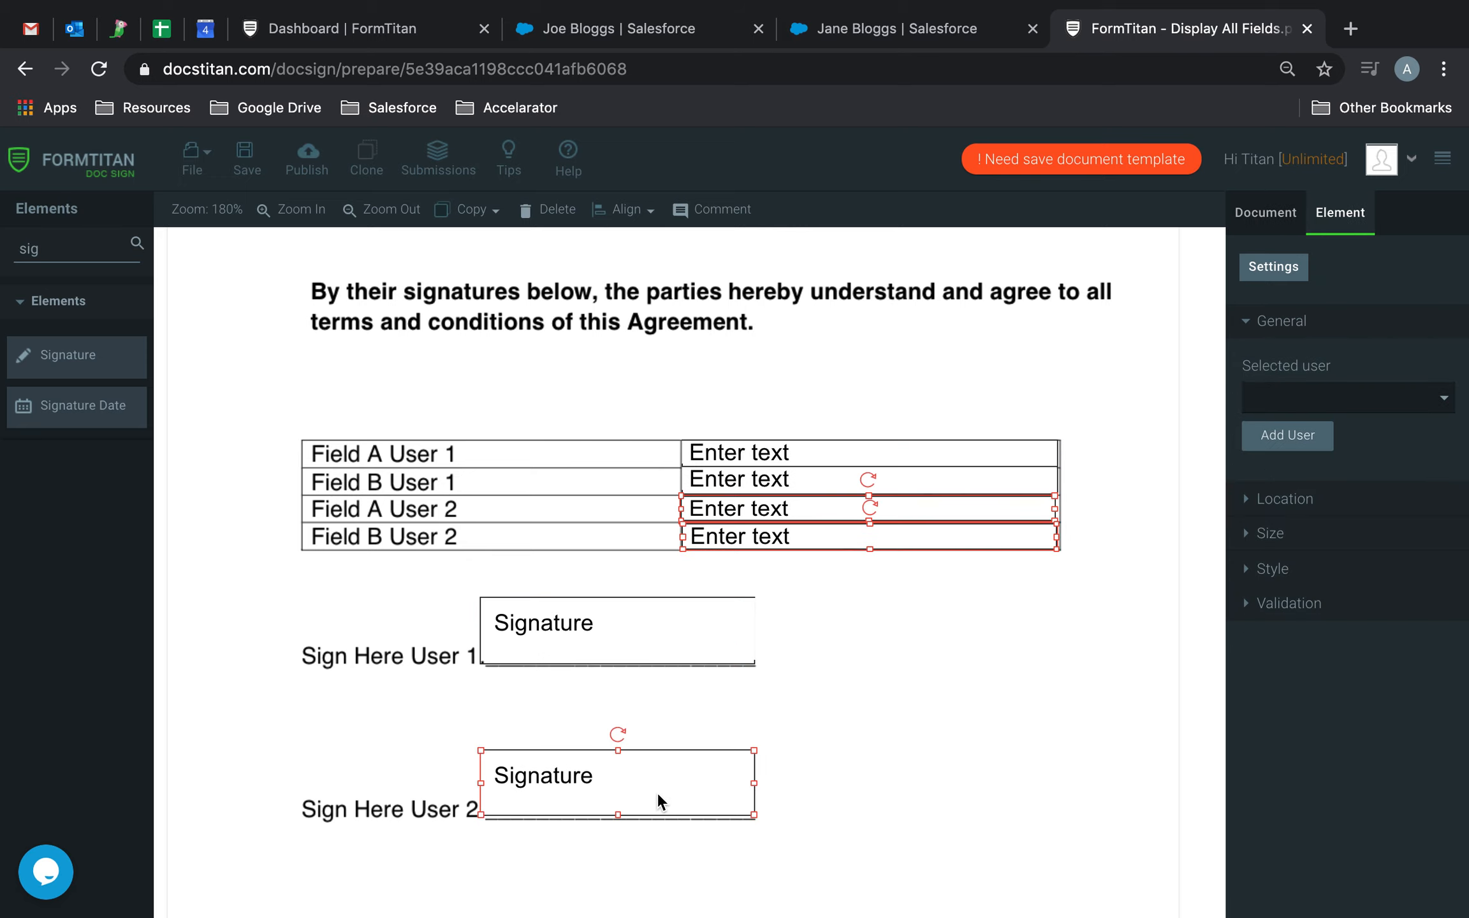
left_click(1351, 397)
left_click(1198, 427)
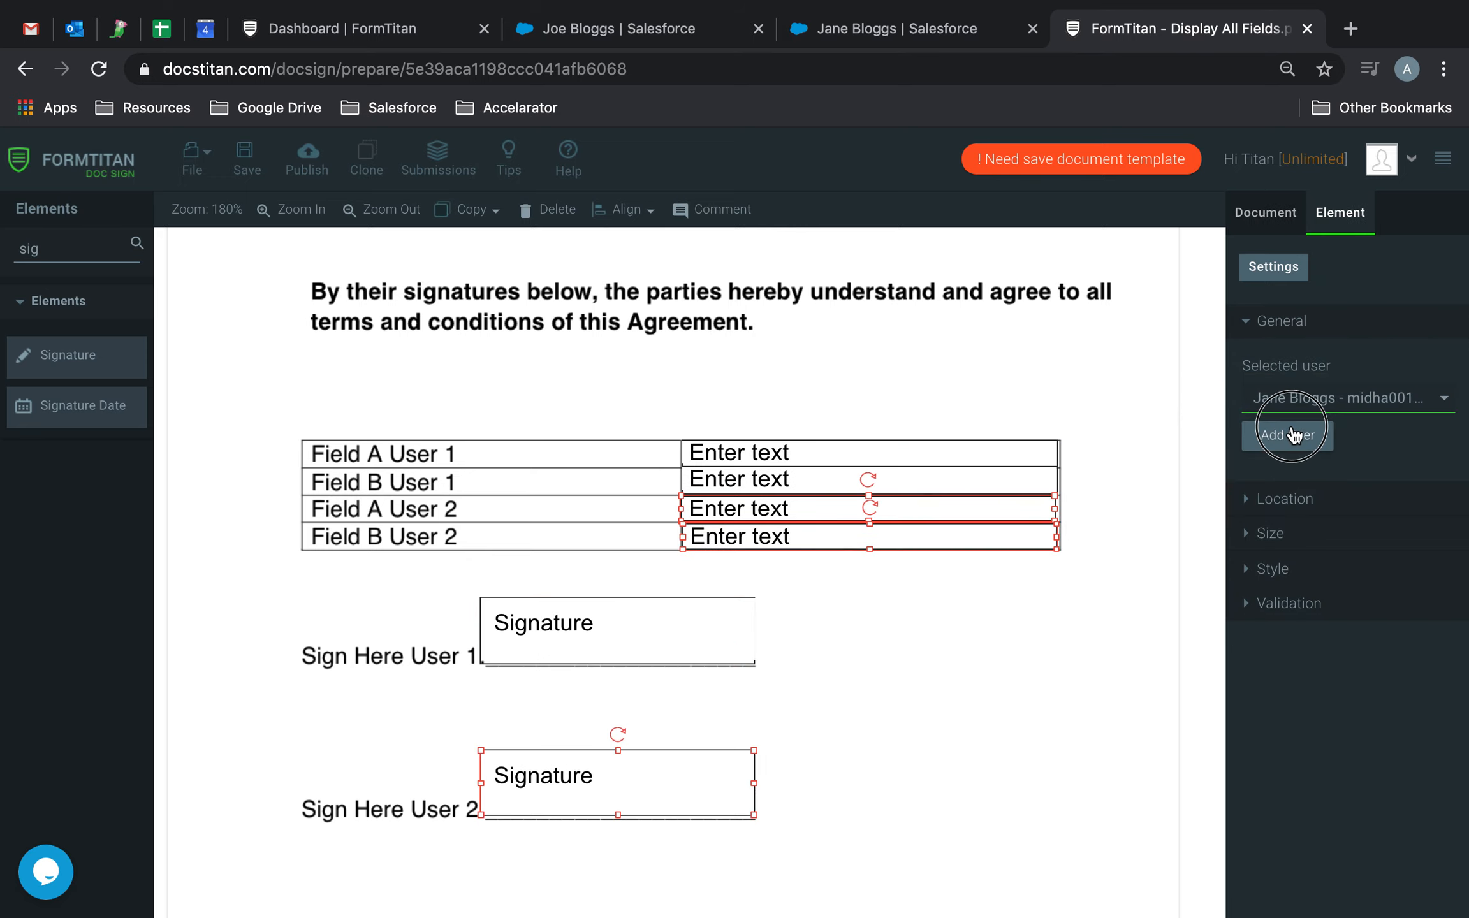
left_click(1272, 441)
left_click(953, 650)
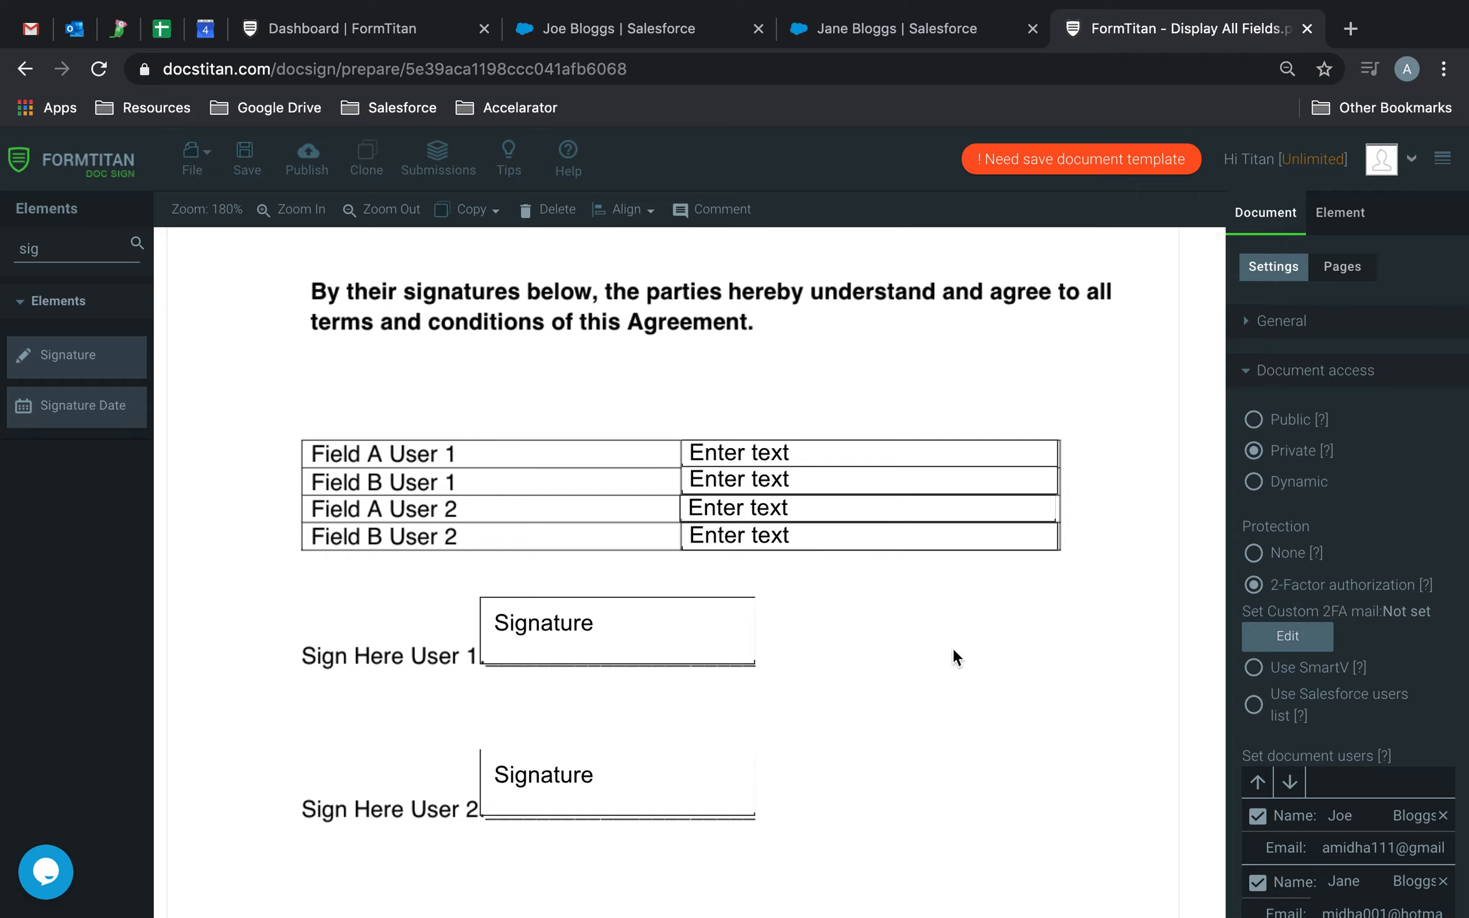
Set the document's protection to None and save the document.
left_click(246, 156)
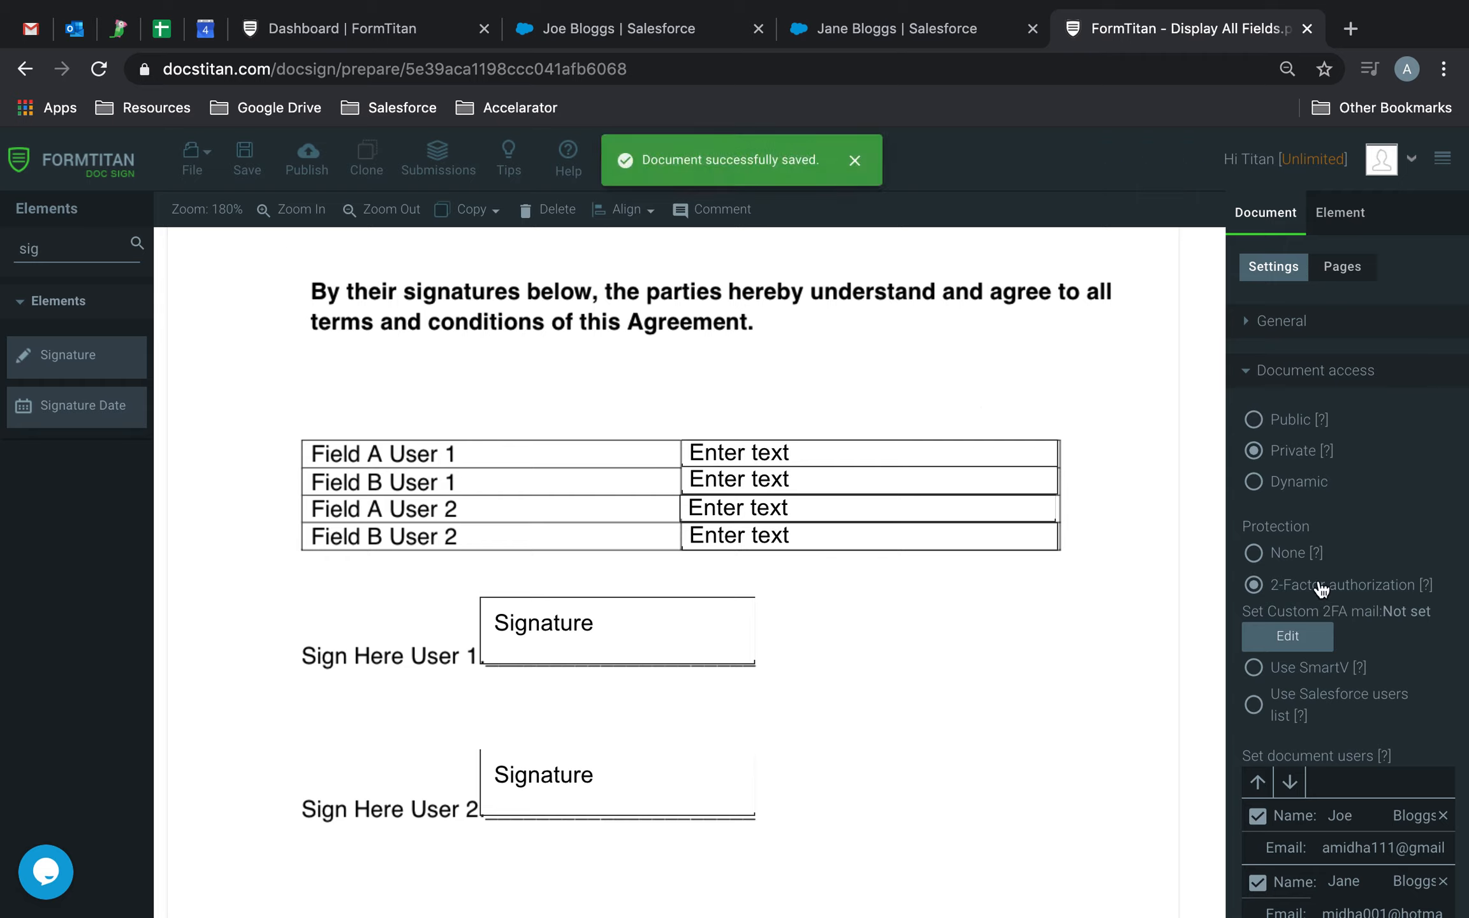
left_click(1280, 561)
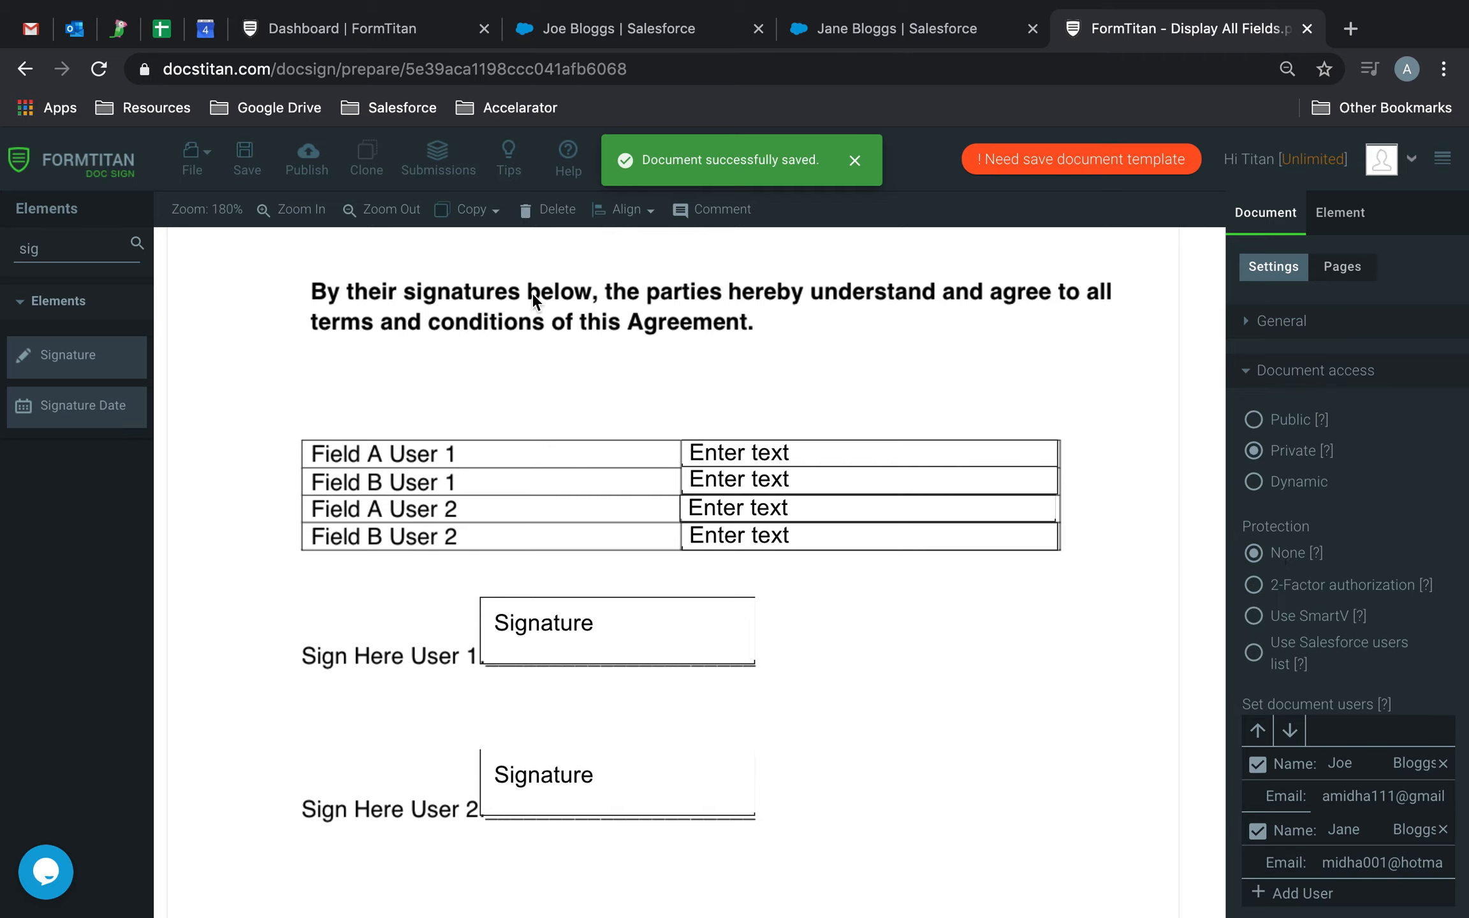
left_click(241, 157)
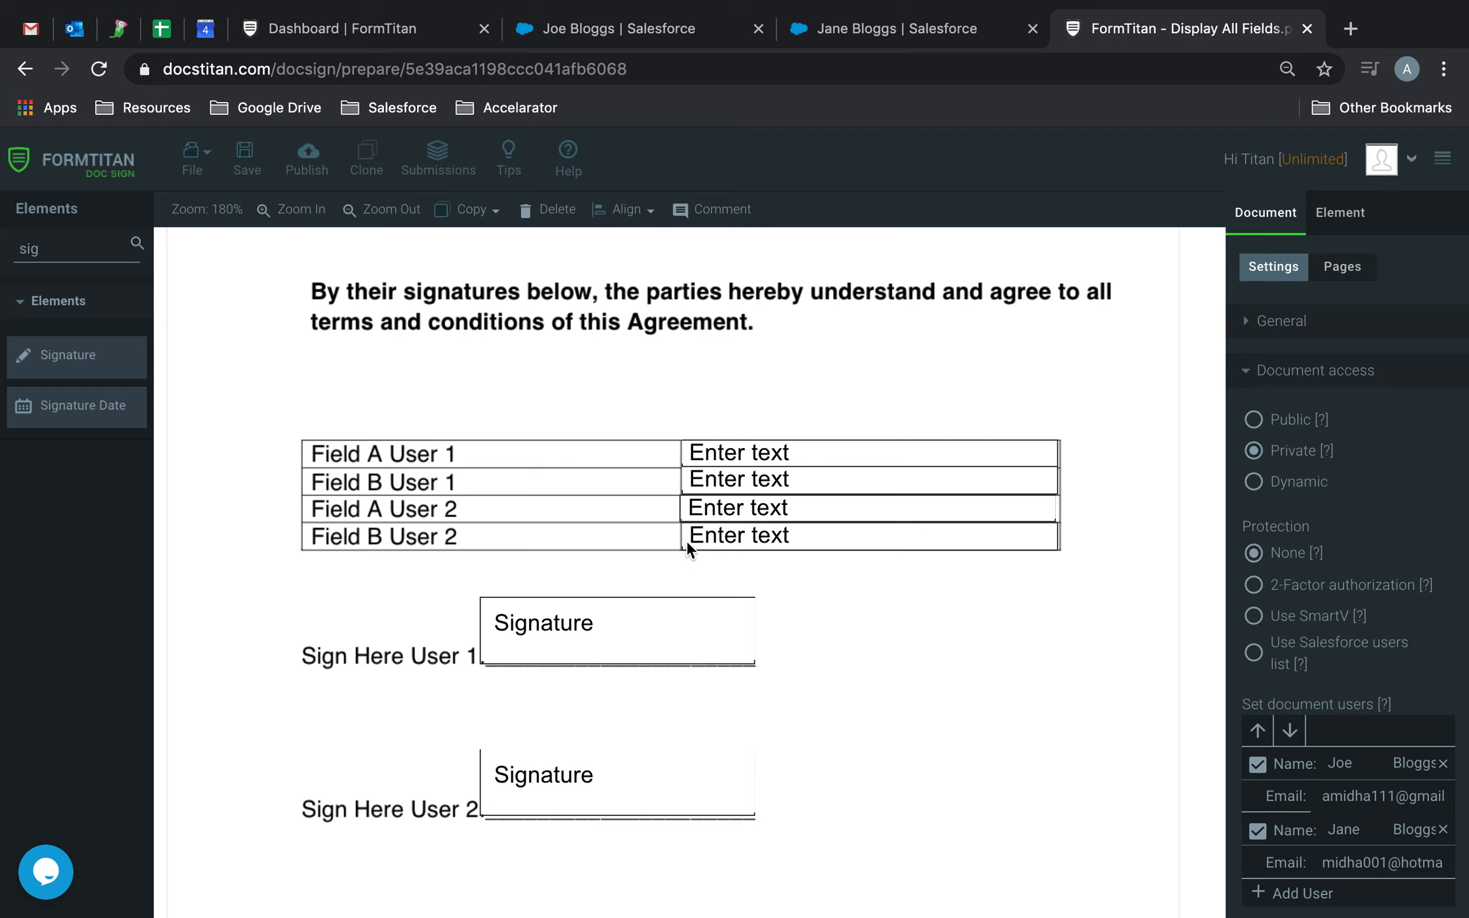
Enable Independent mode in the document access settings and save the document.
scroll(1264, 683, "down", 5)
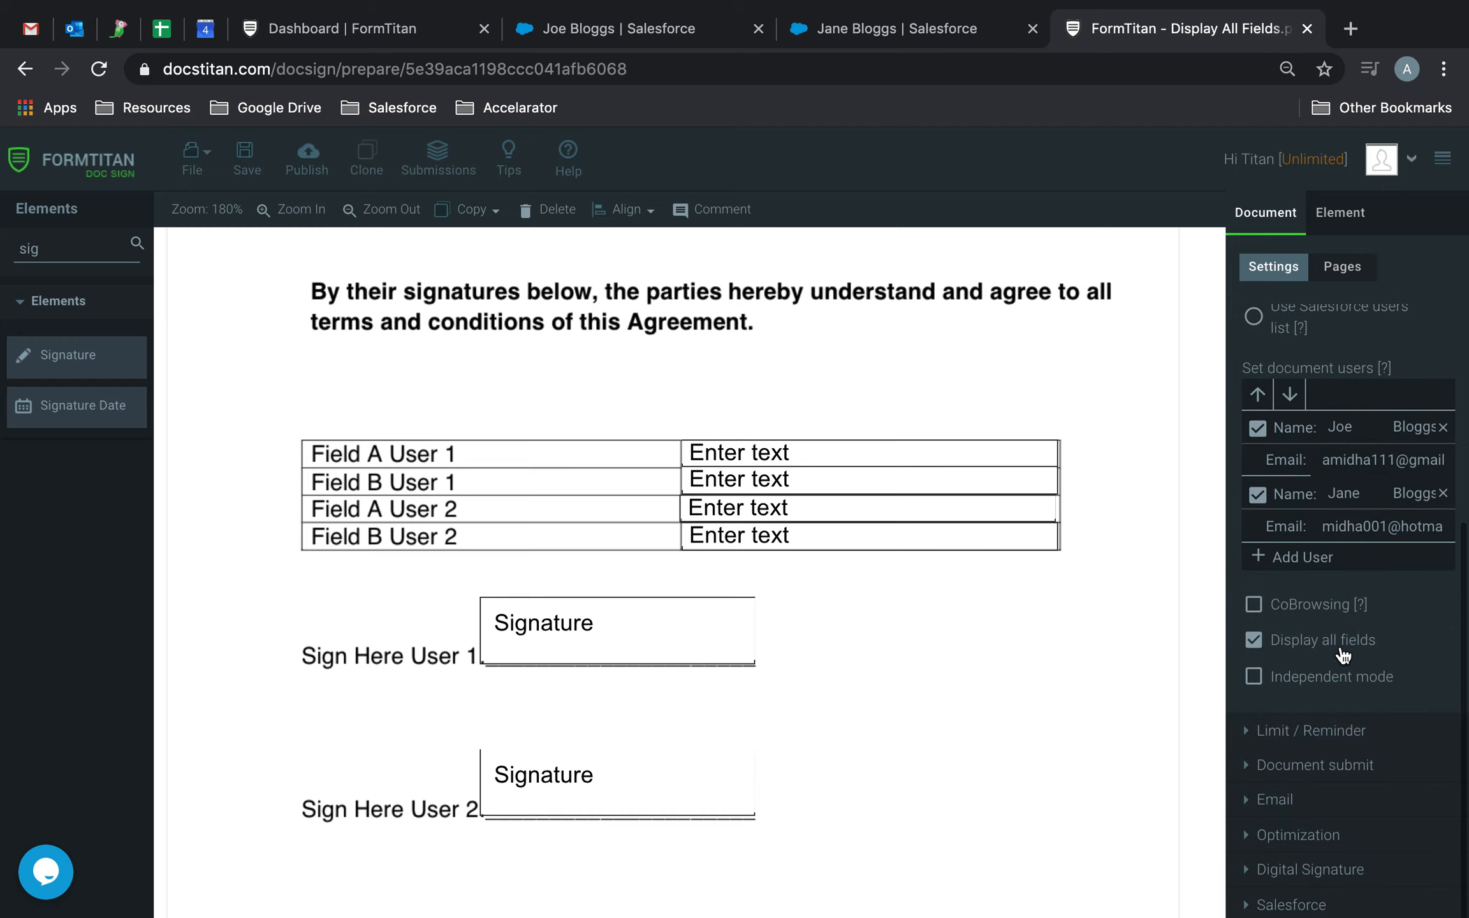
left_click(1254, 678)
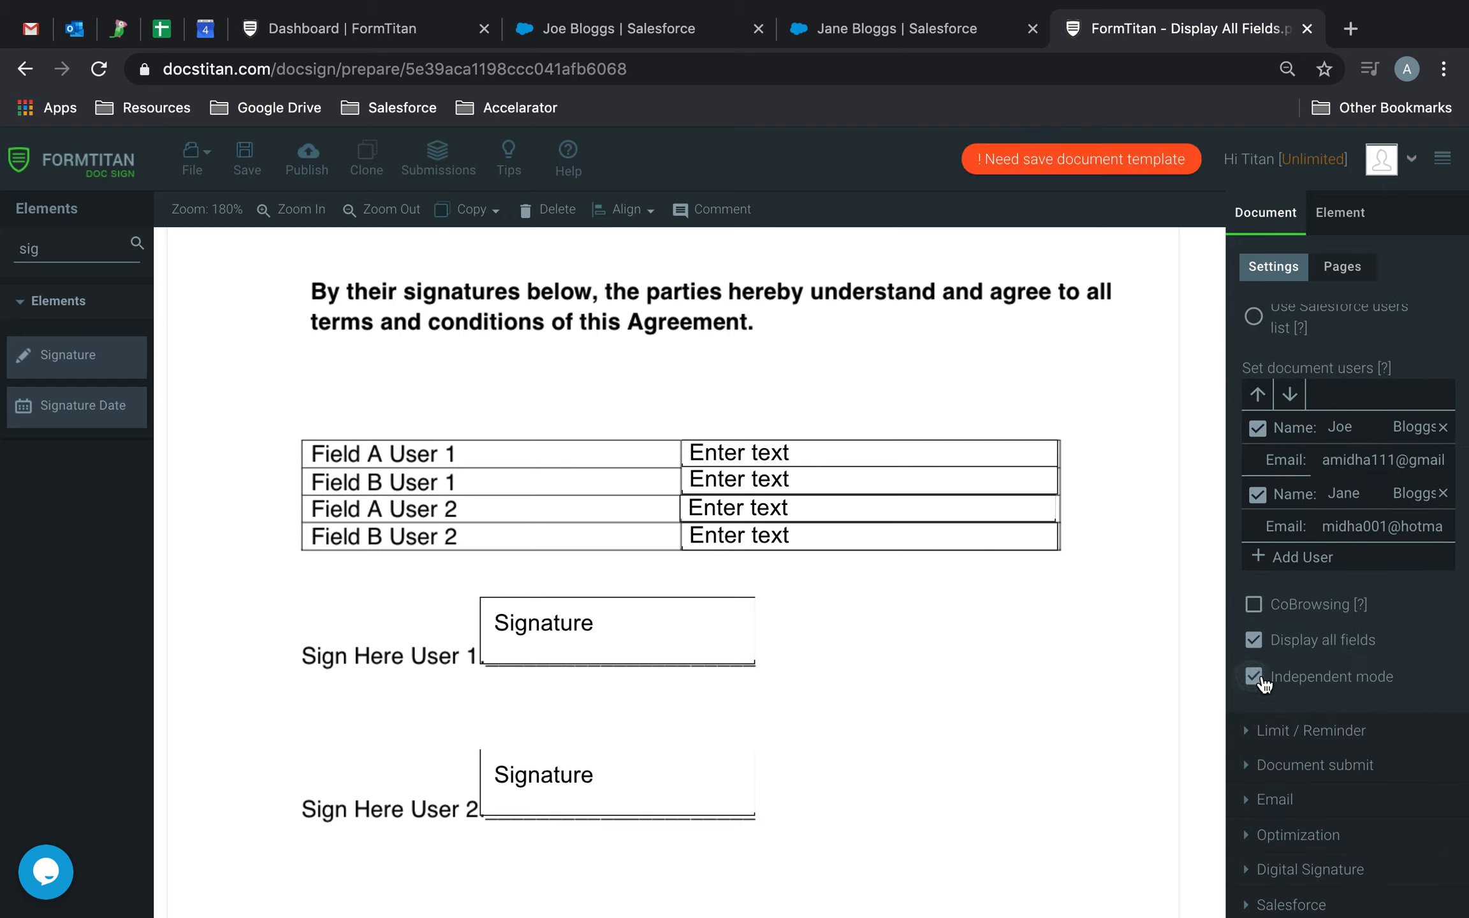
left_click(245, 156)
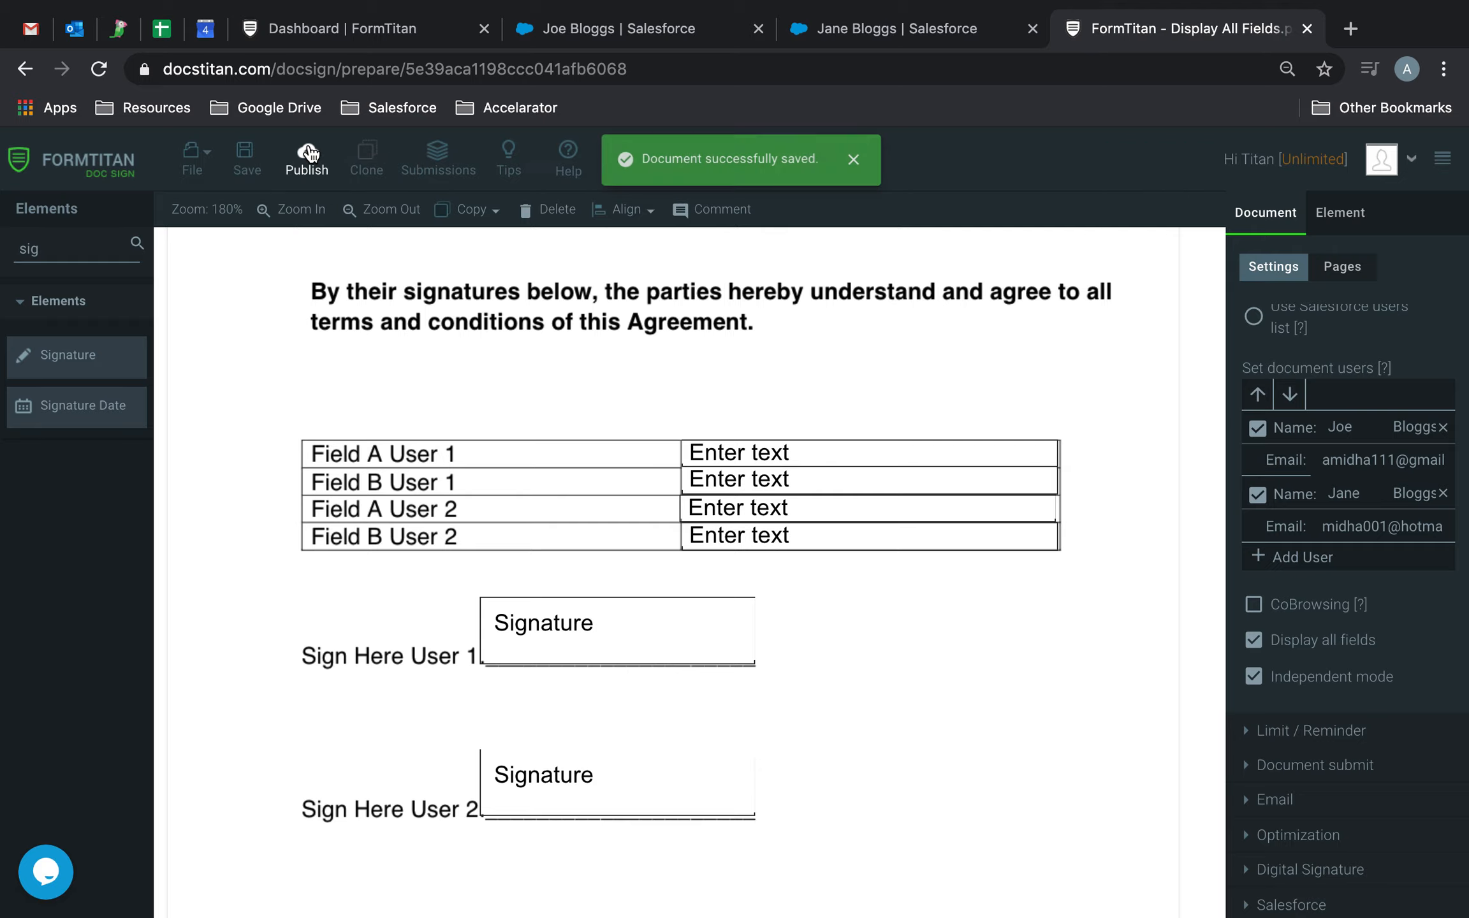
Publish the document and send it to both document users for signing.
left_click(308, 153)
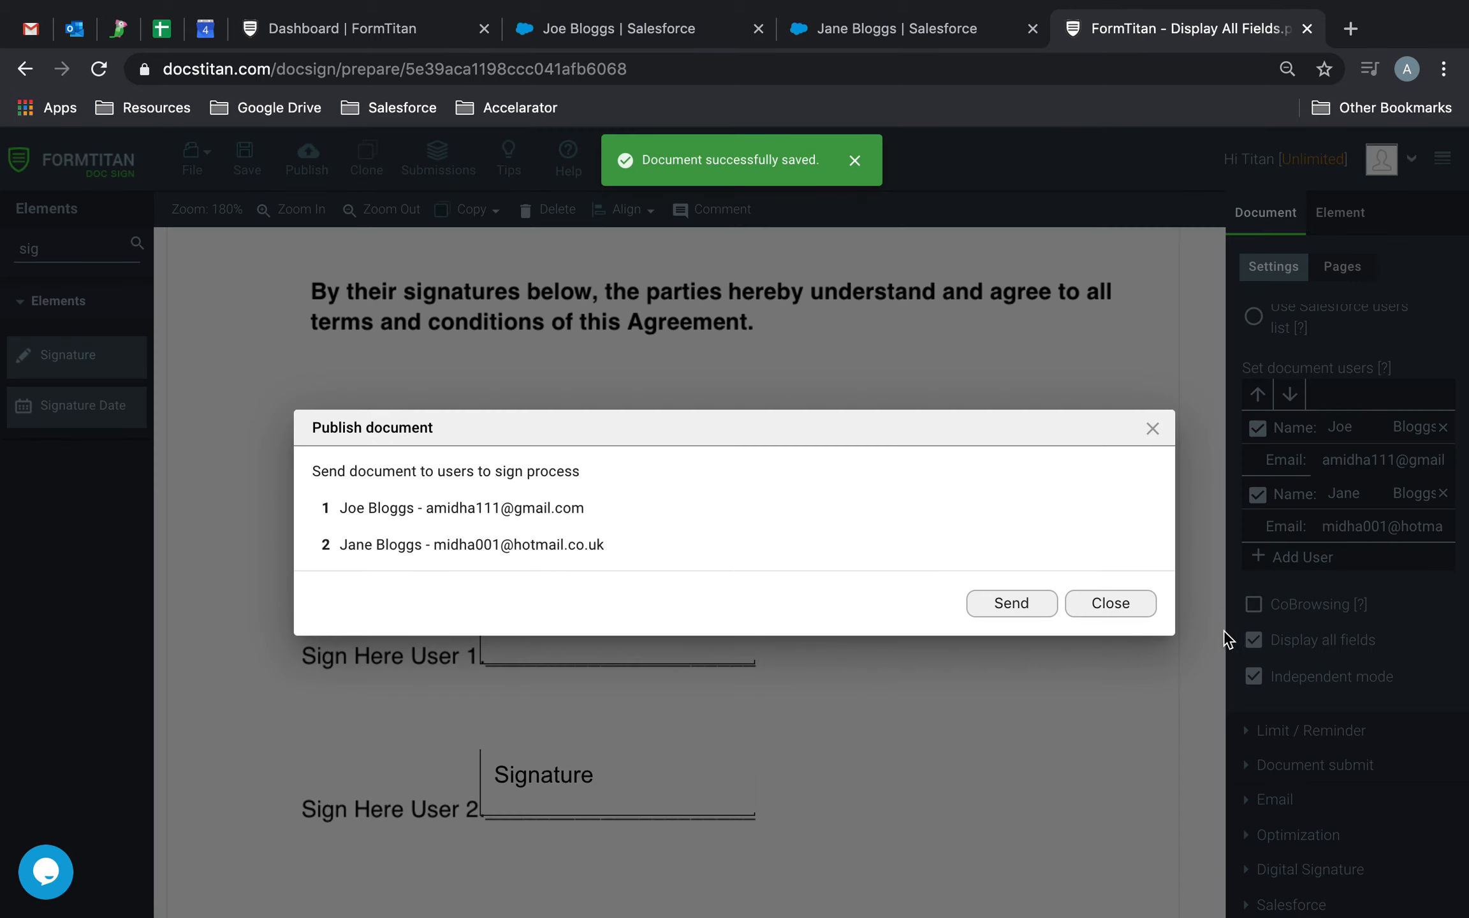
left_click(1039, 601)
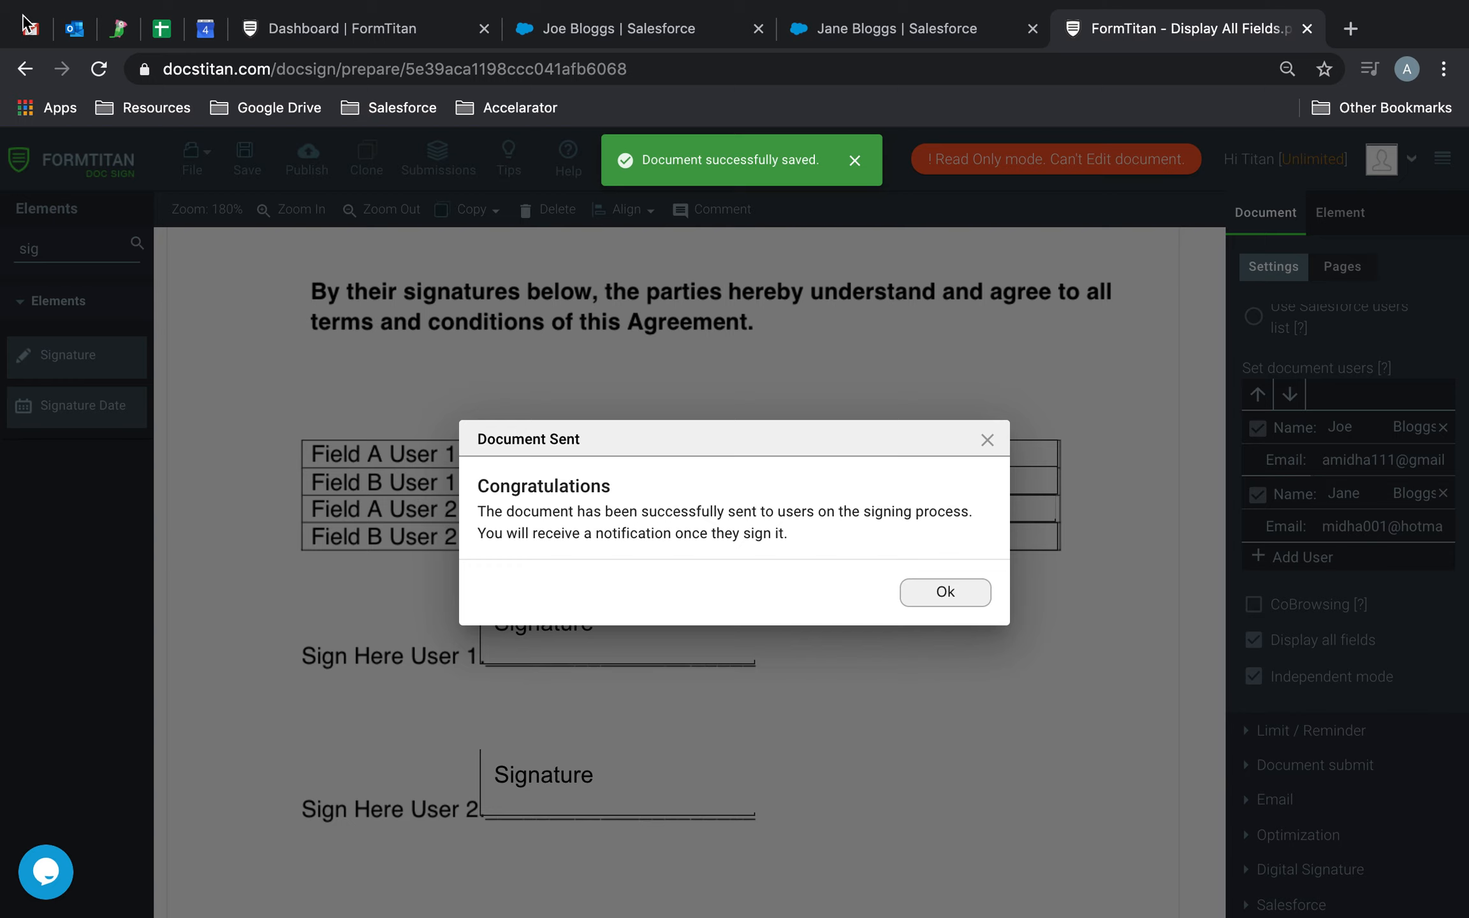
Switch to Gmail and open the newest signature request email addressed to the first document user.
left_click(73, 28)
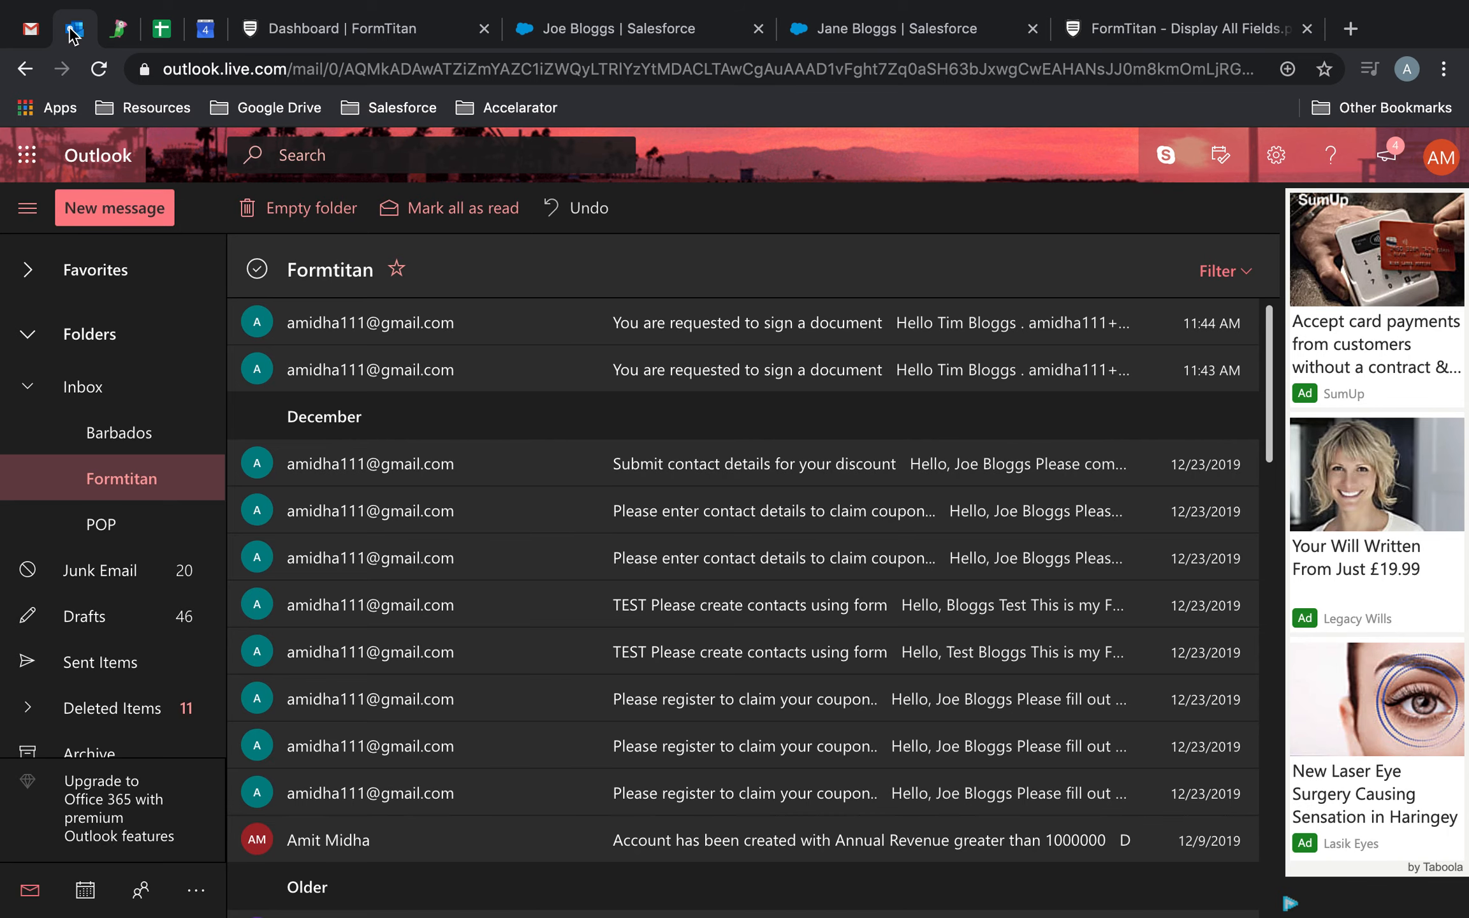
left_click(40, 35)
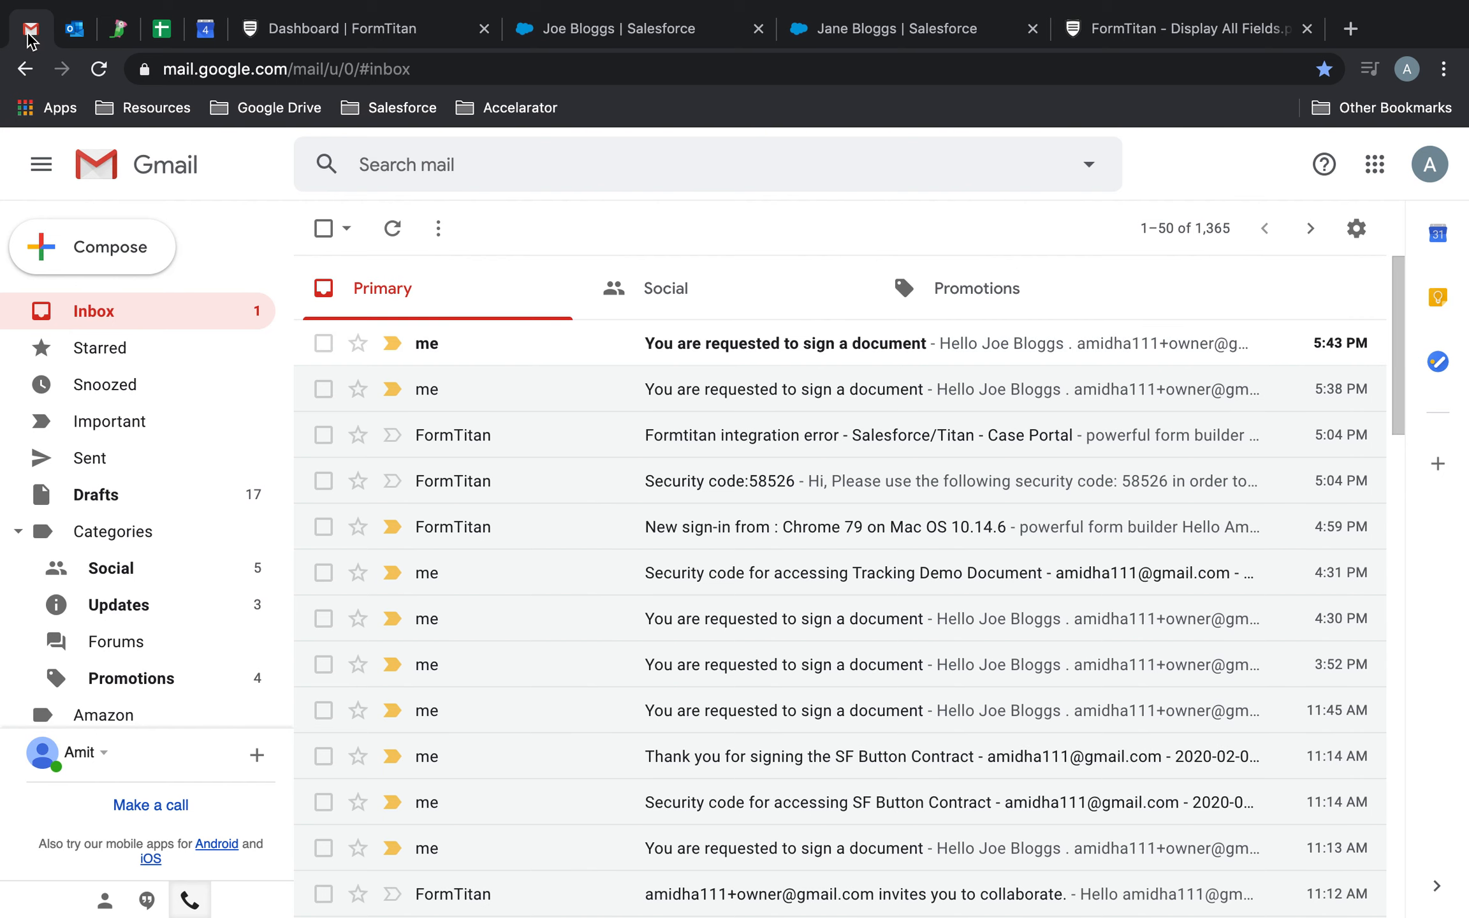
left_click(686, 349)
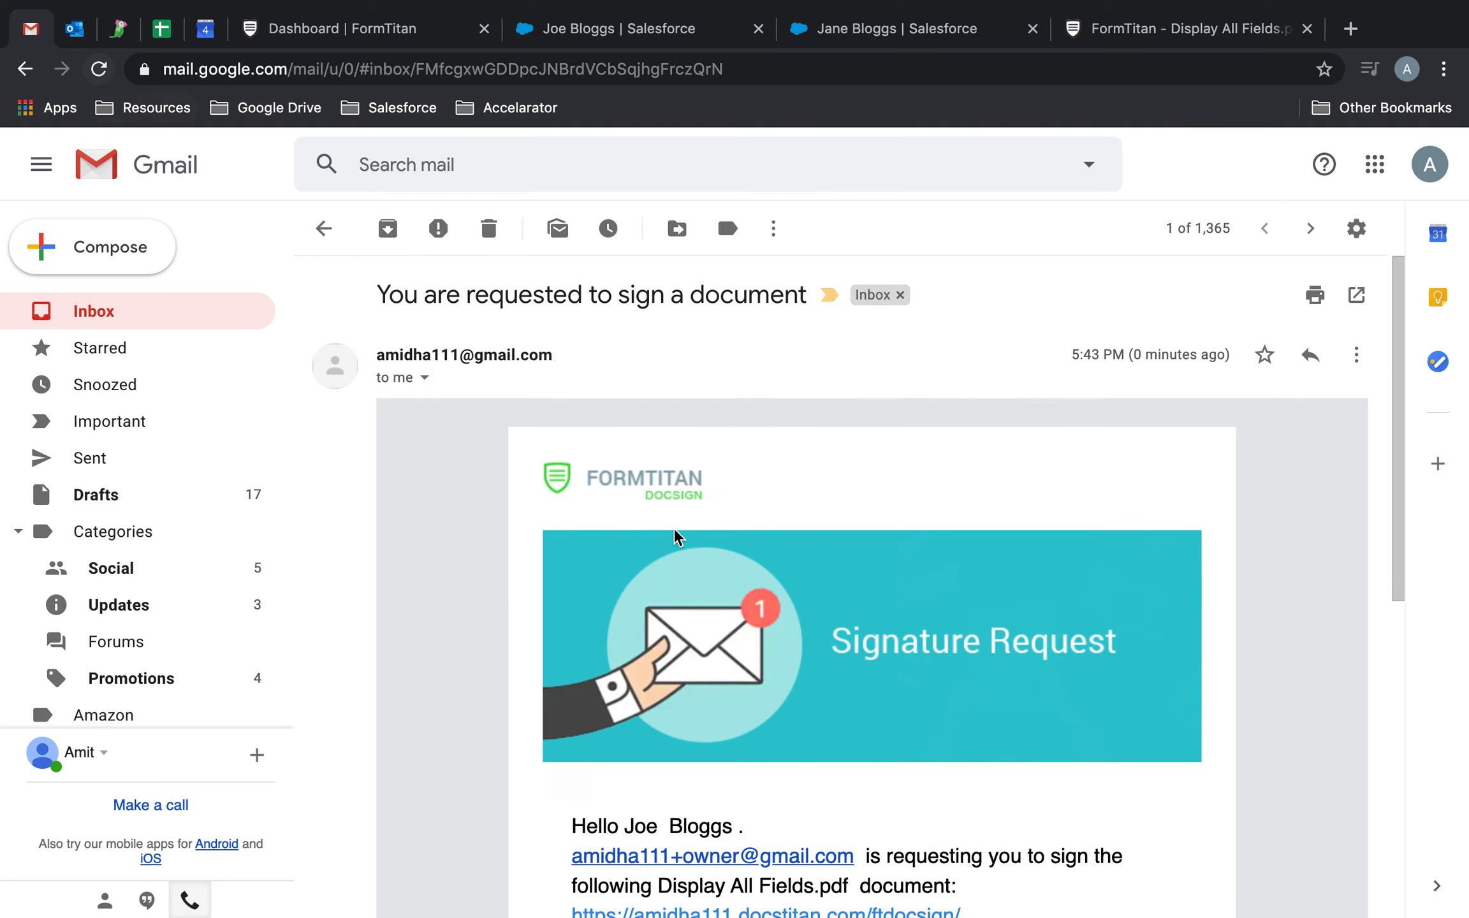
scroll(646, 508, "down", 4)
Switch to Outlook, open the newest signature request email for the second document user, and copy its signing link.
left_click(73, 29)
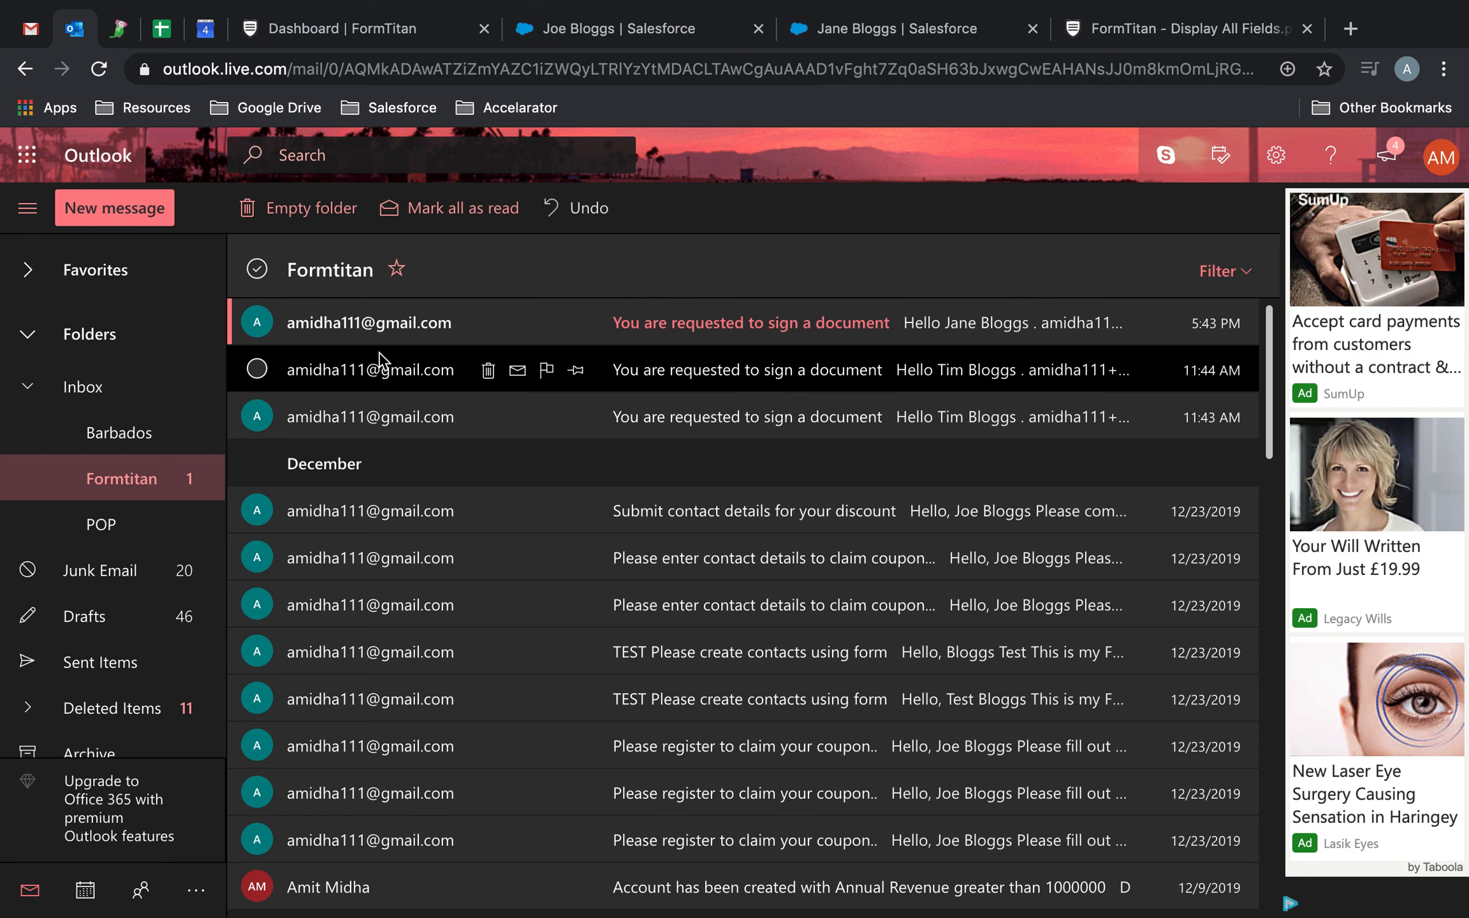
left_click(754, 345)
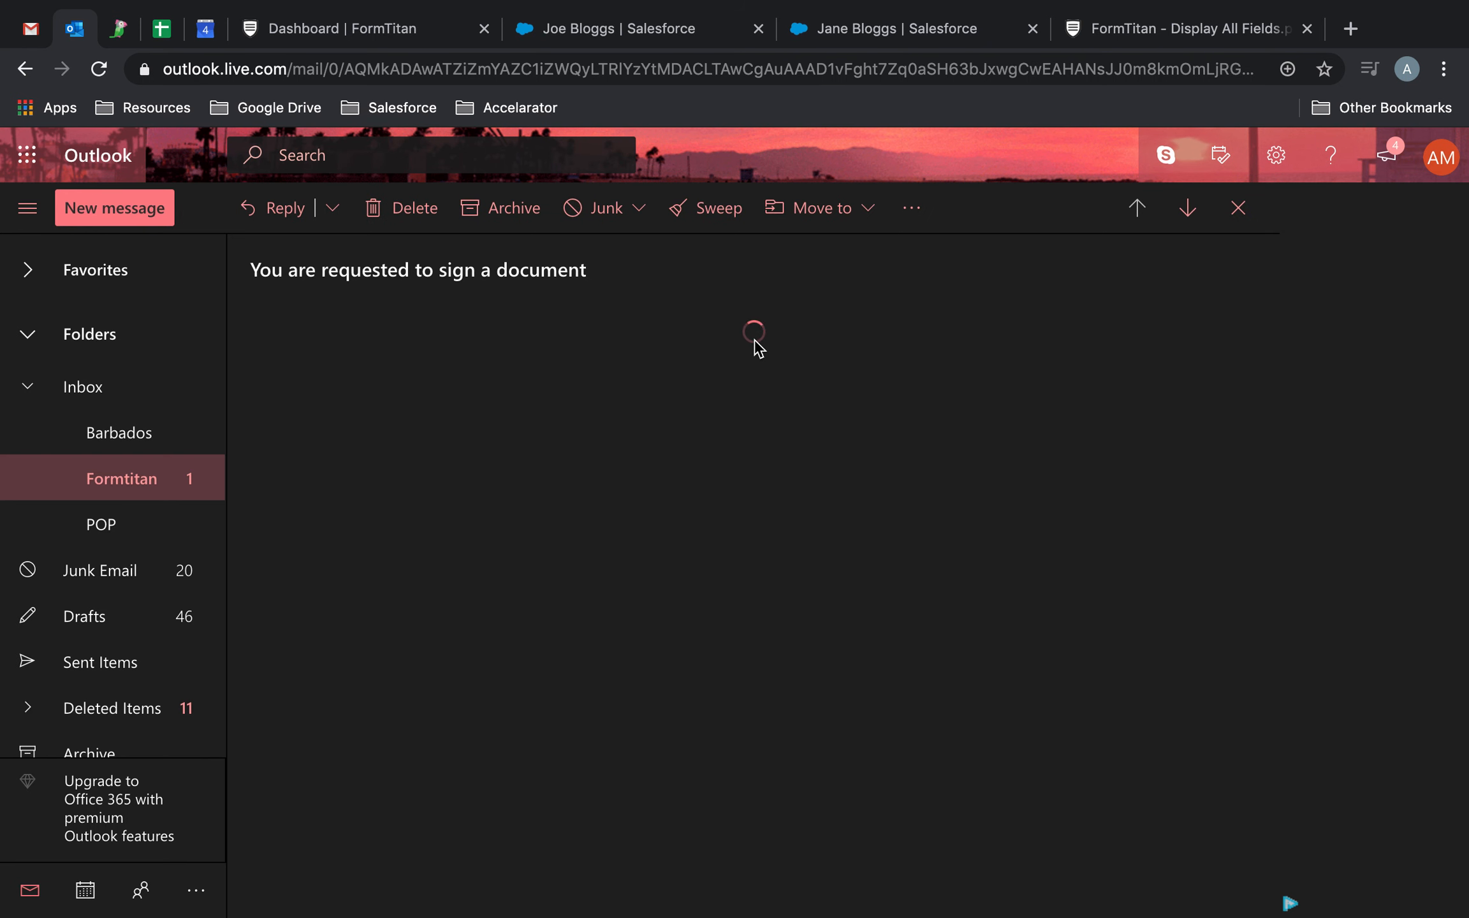
scroll(757, 350, "down", 5)
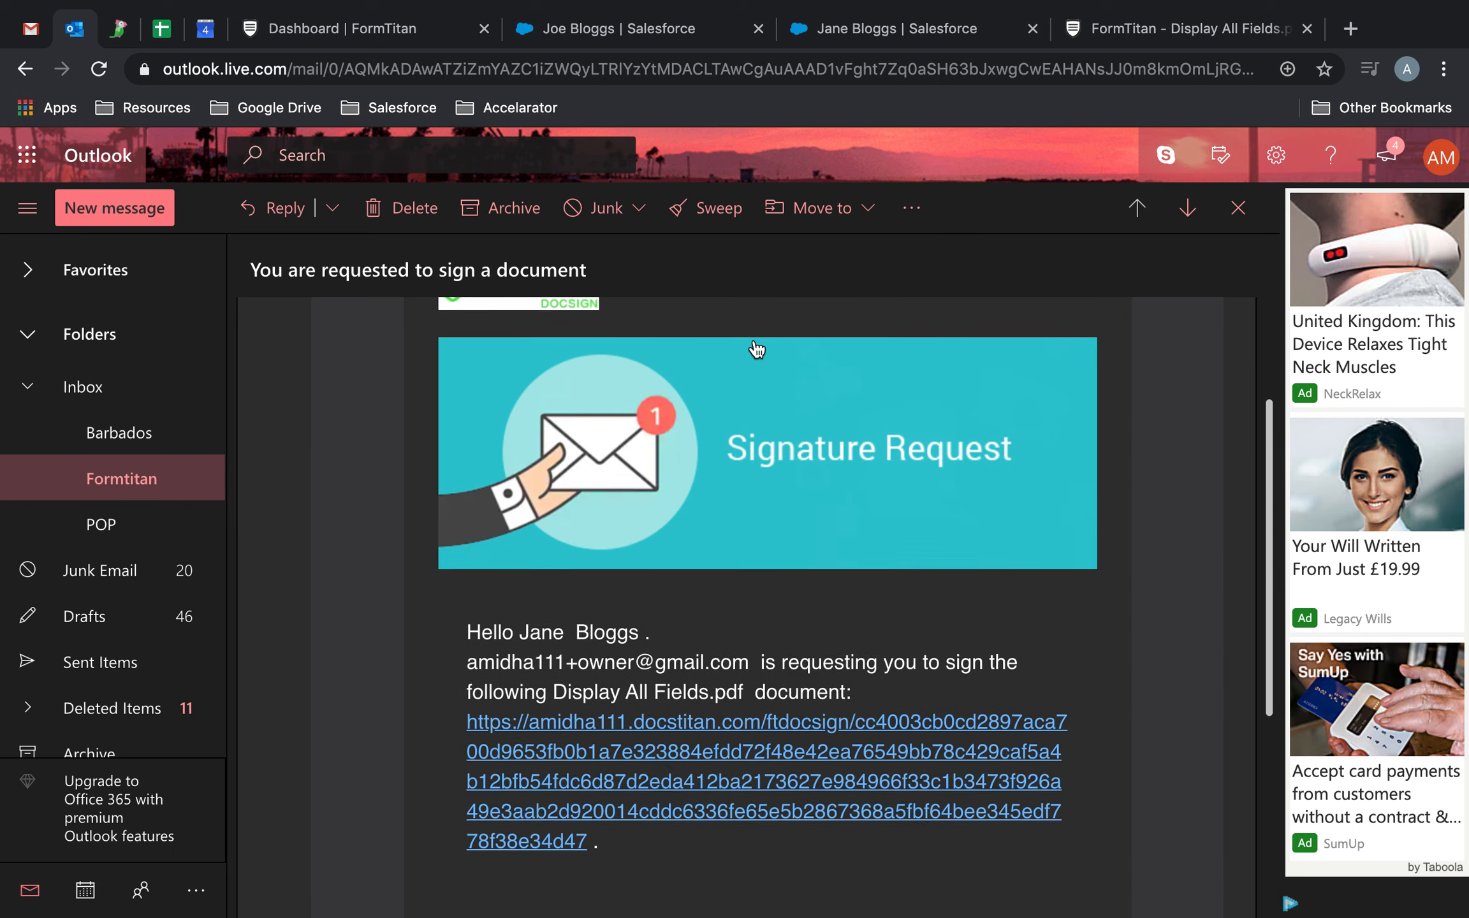
left_click_drag(585, 736, 466, 628)
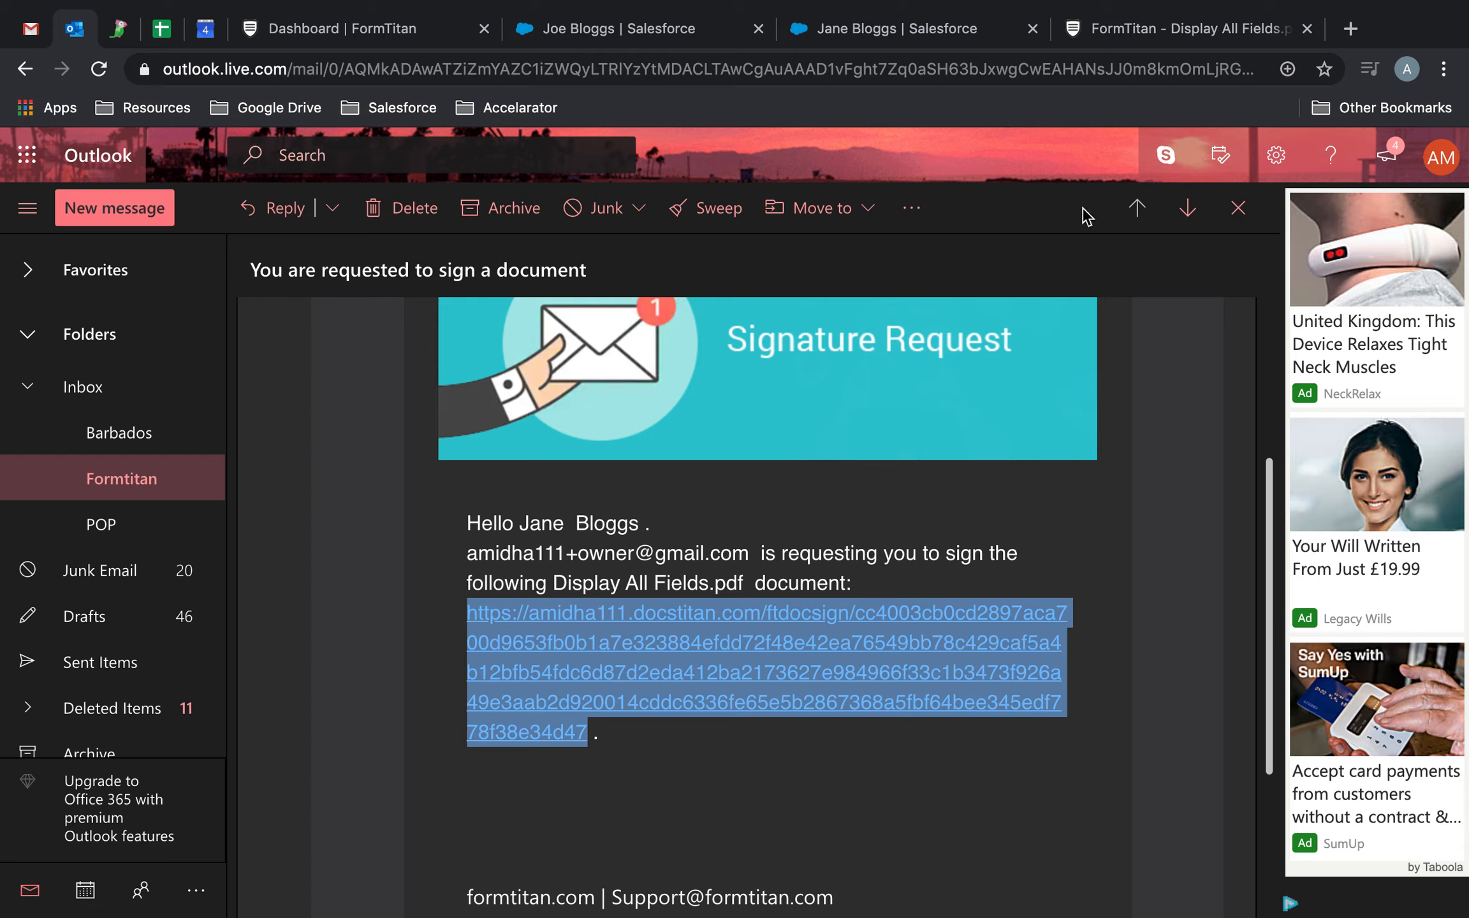
Start a new incognito window and load the second user's signing link in an additional tab.
left_click(1443, 68)
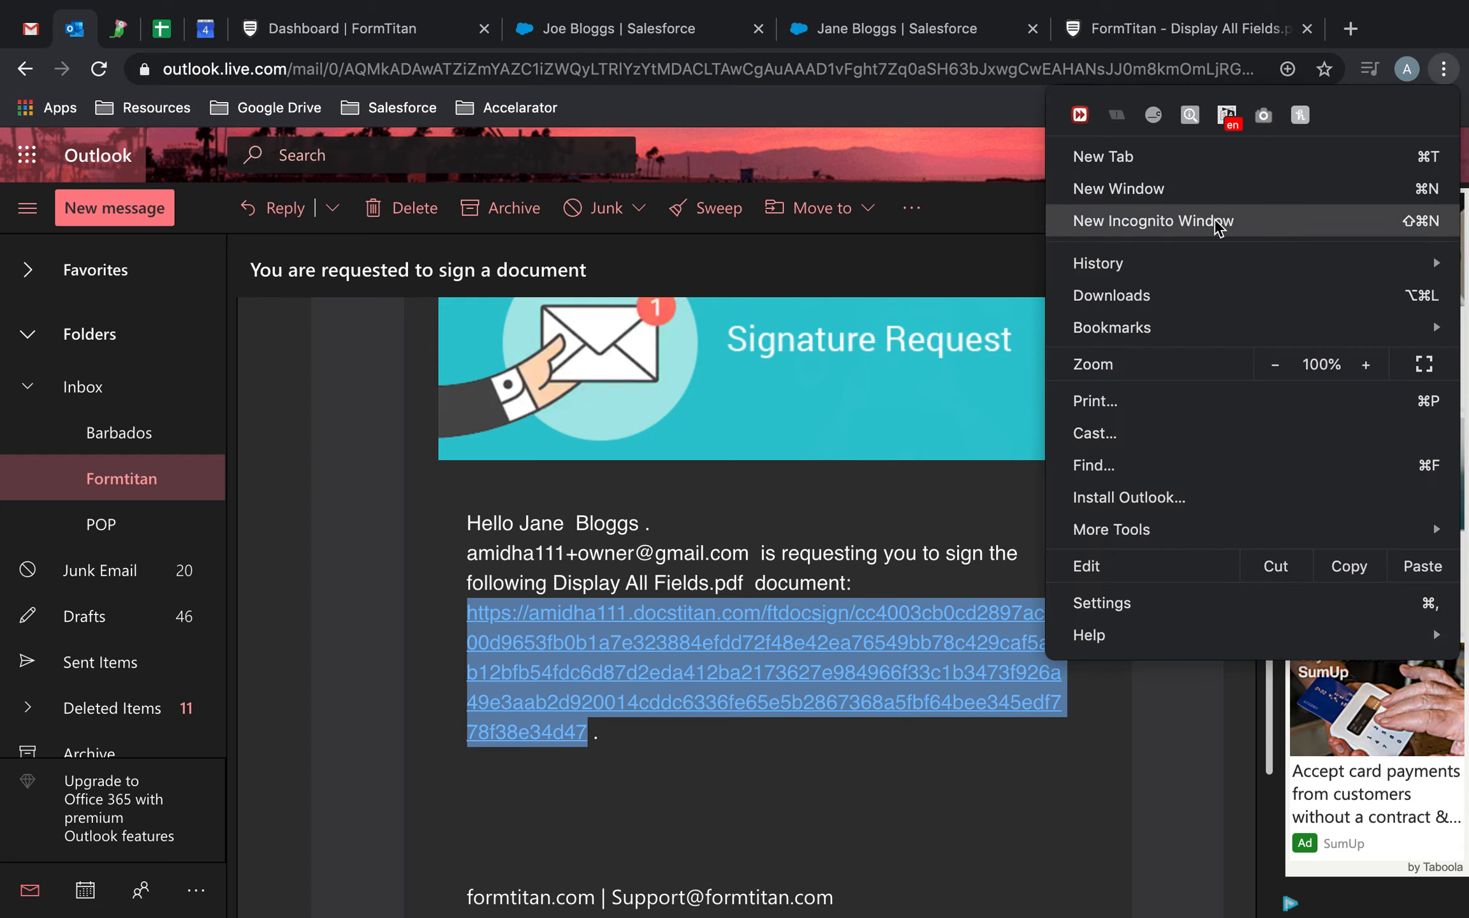
left_click(1217, 223)
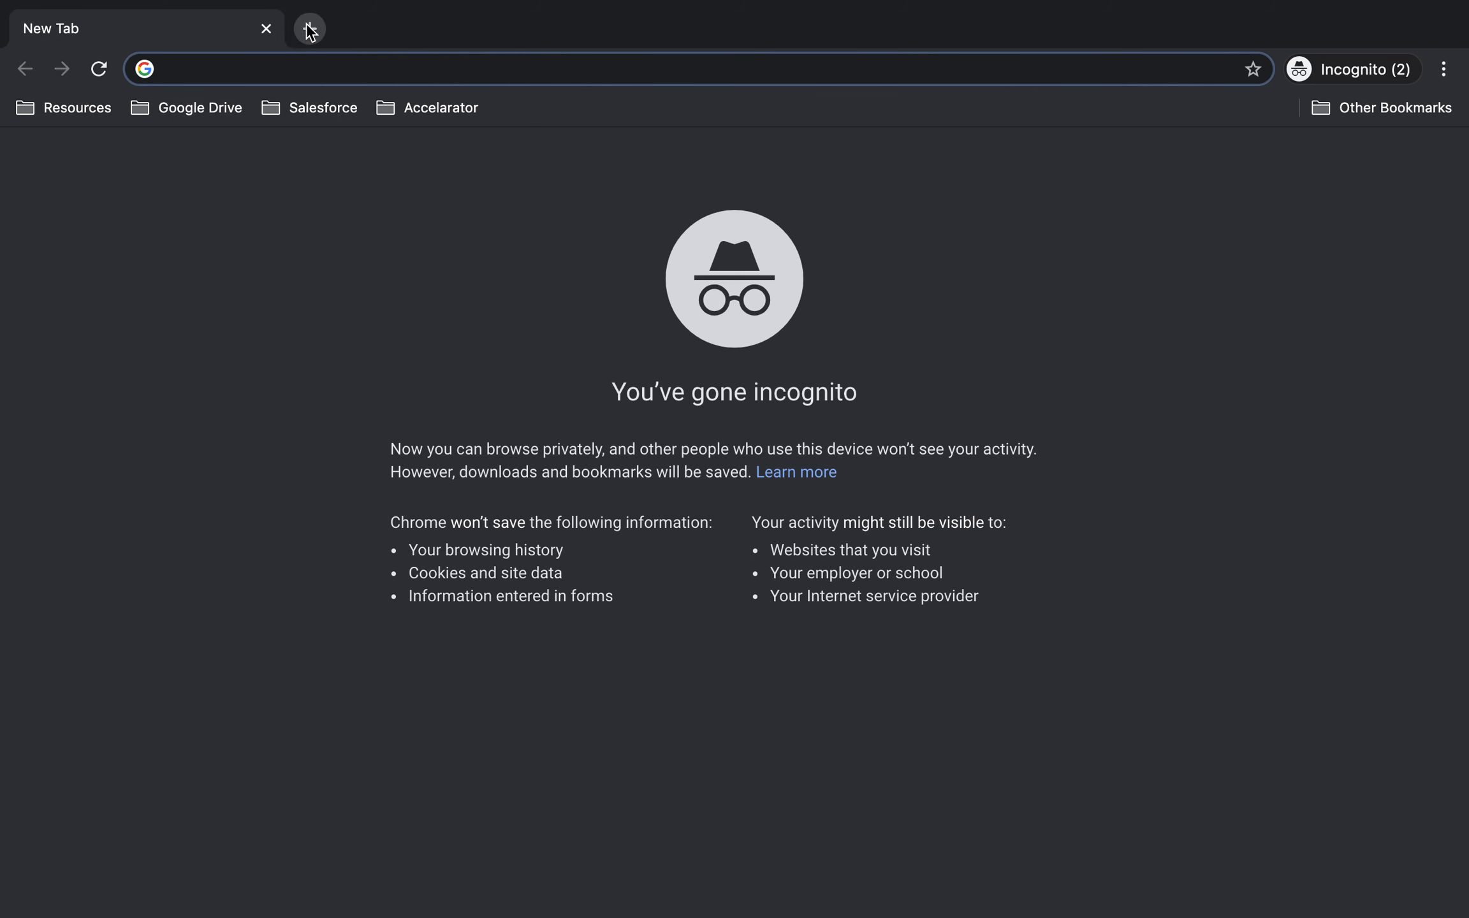
left_click(309, 29)
key("super+v")
key("Return")
Copy the first user's signing link from the Gmail message and load it in the empty incognito tab.
left_click(169, 31)
key("ctrl+Left")
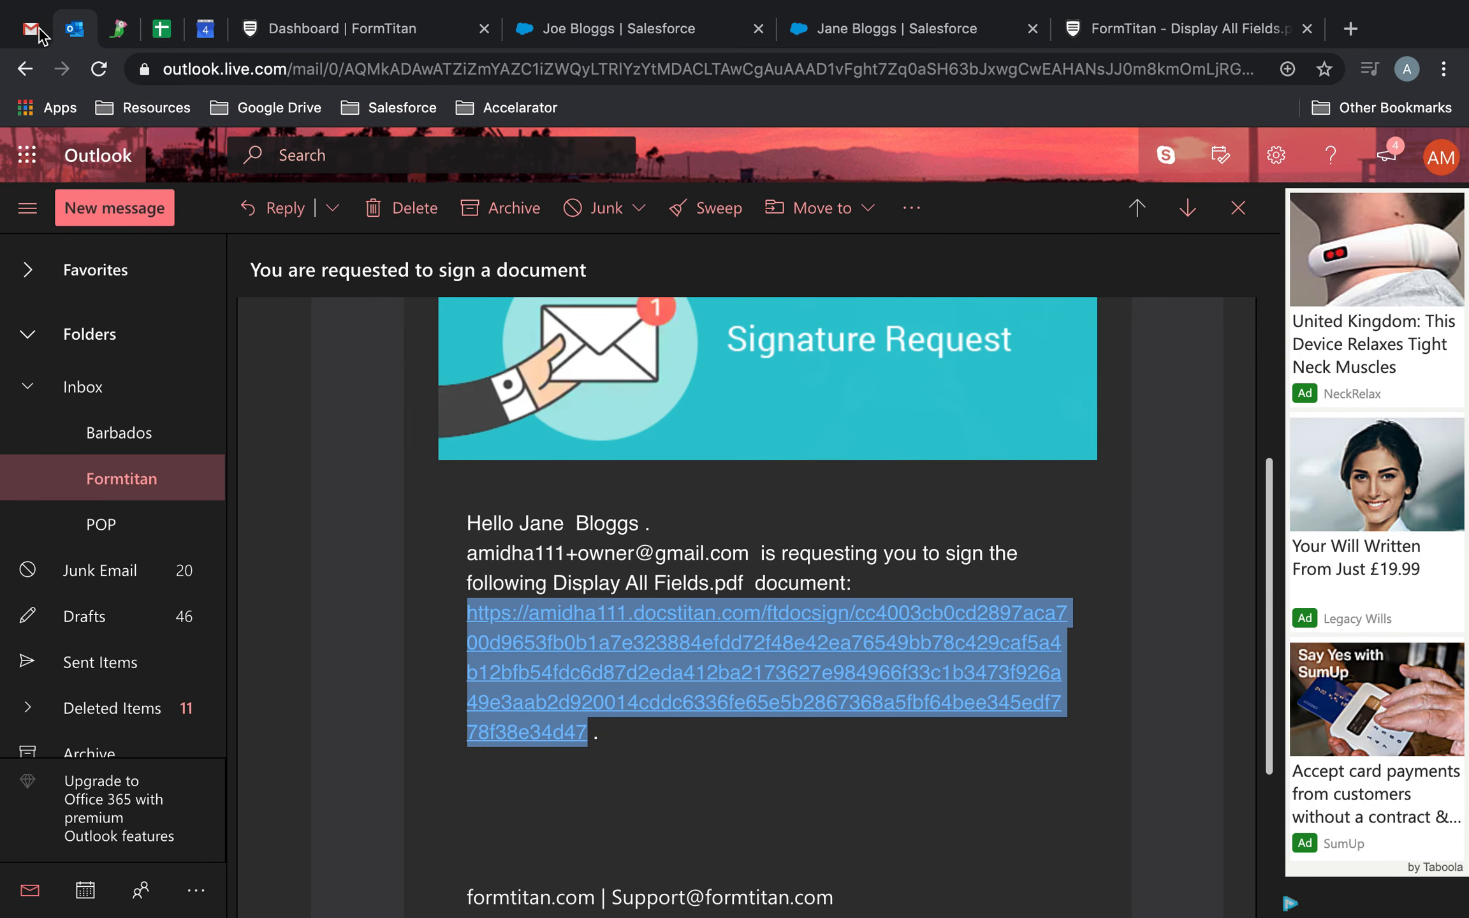
key("super+1")
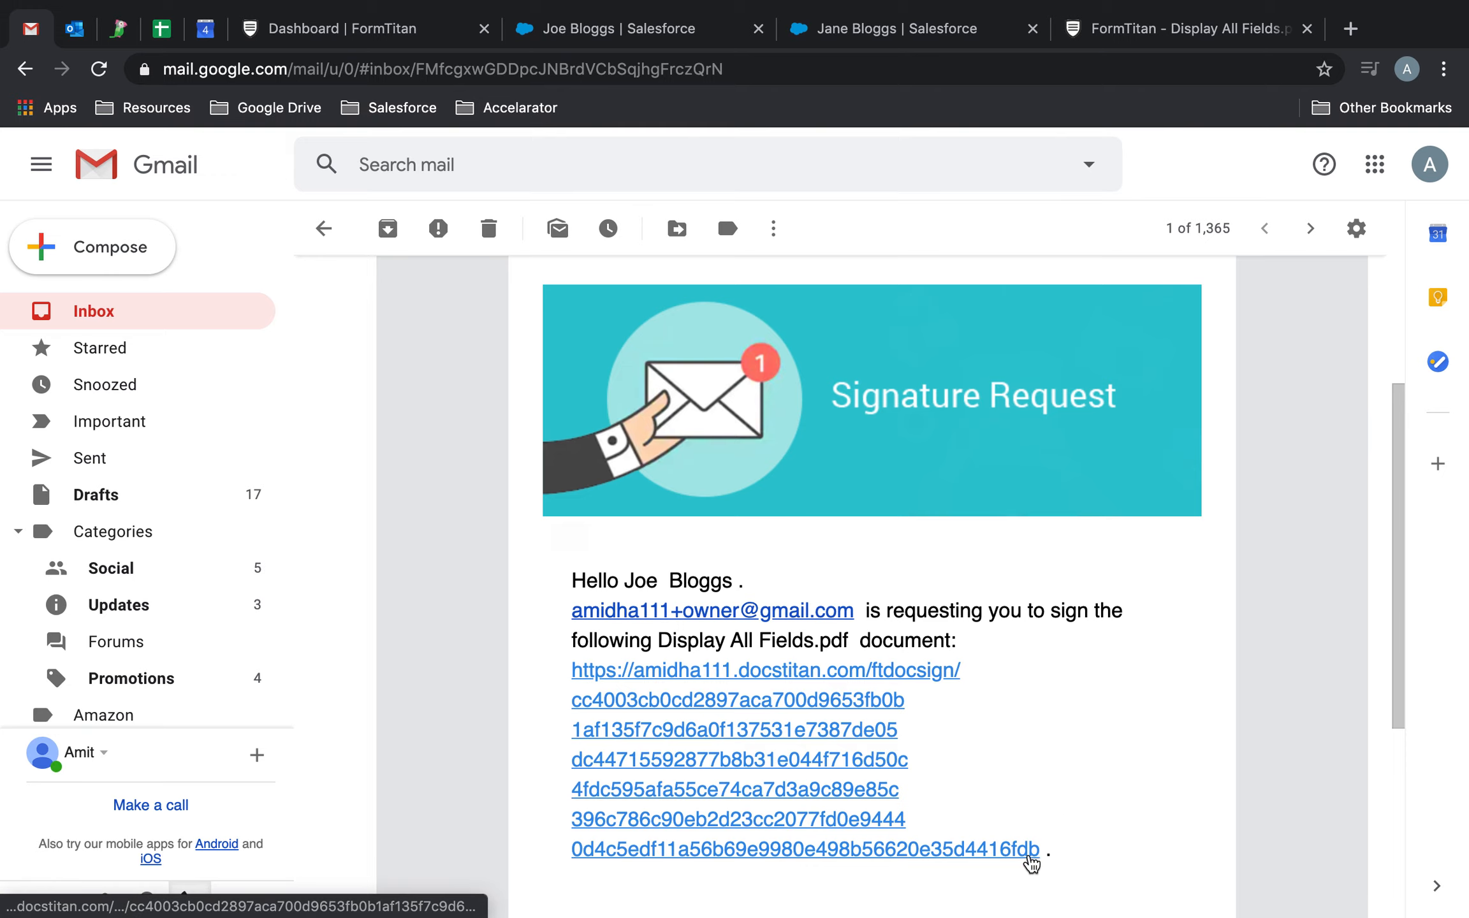
left_click_drag(1031, 857, 572, 681)
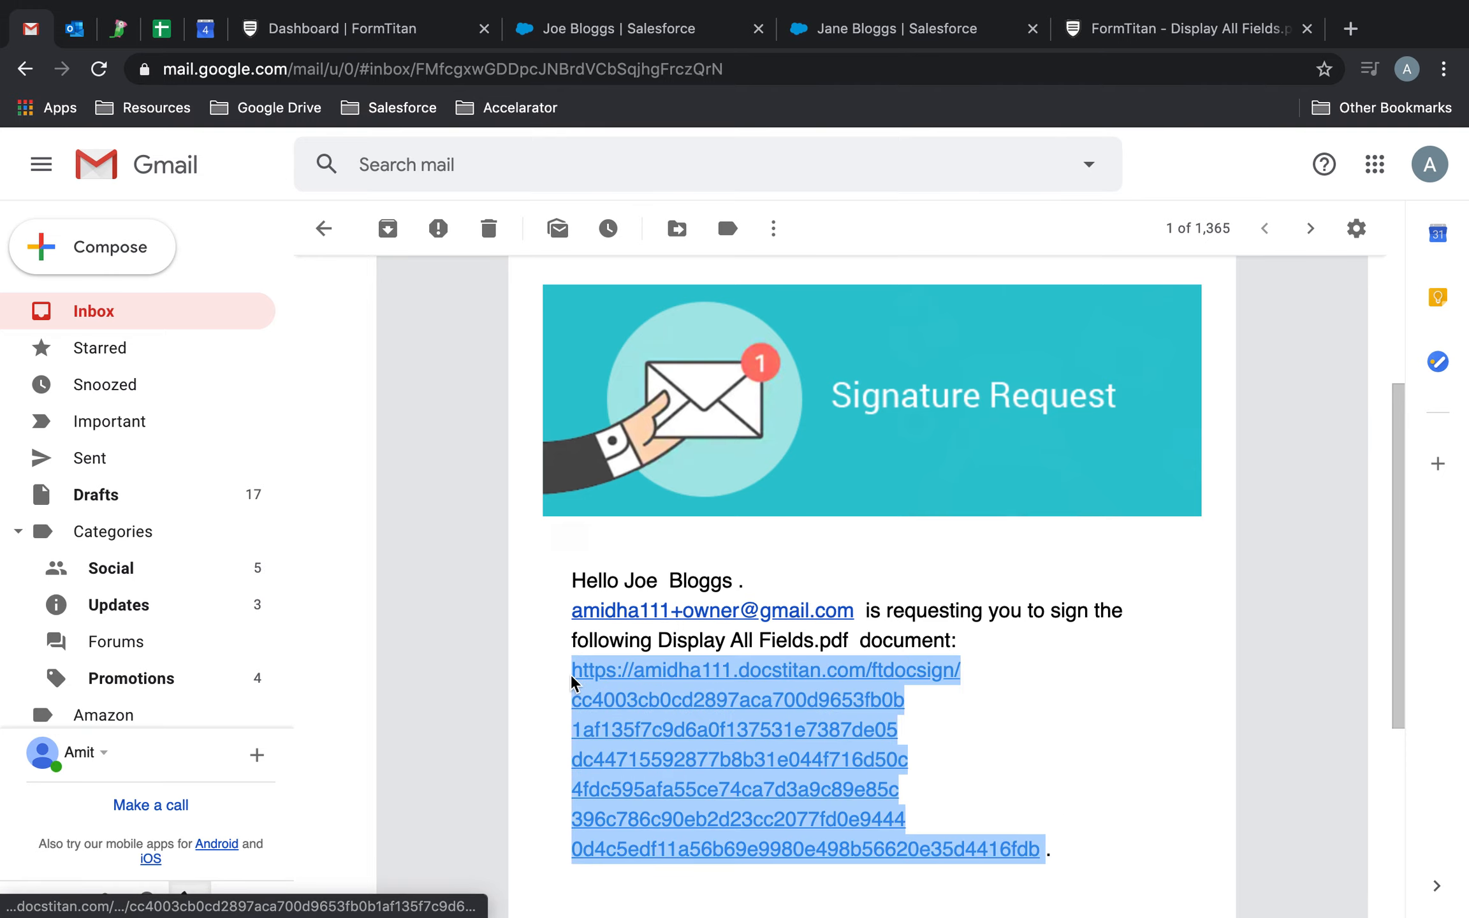
key("ctrl+Right")
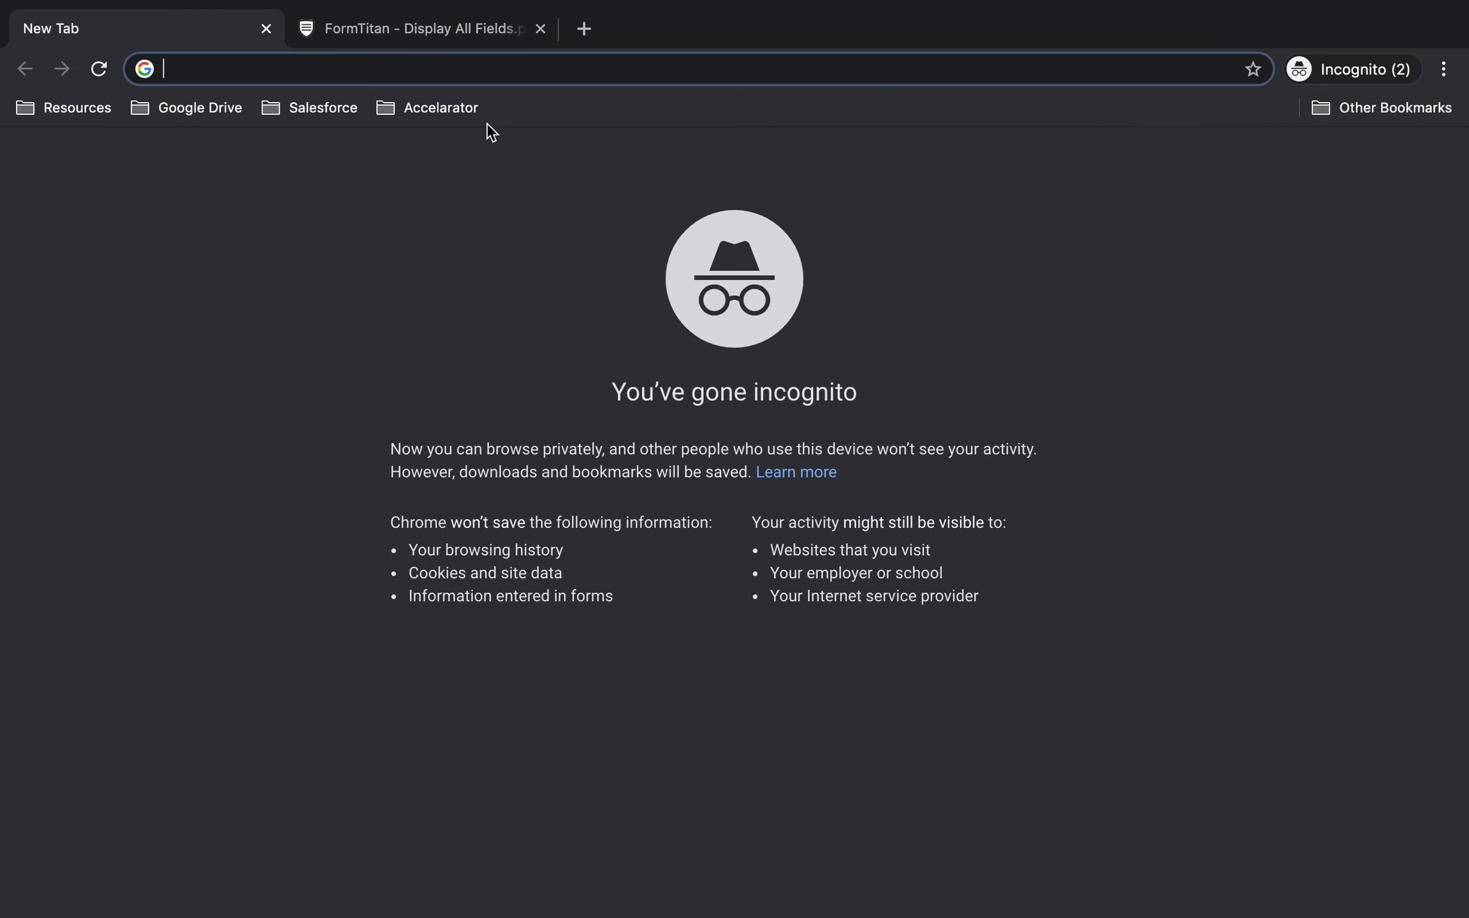
key("super+v")
key("Return")
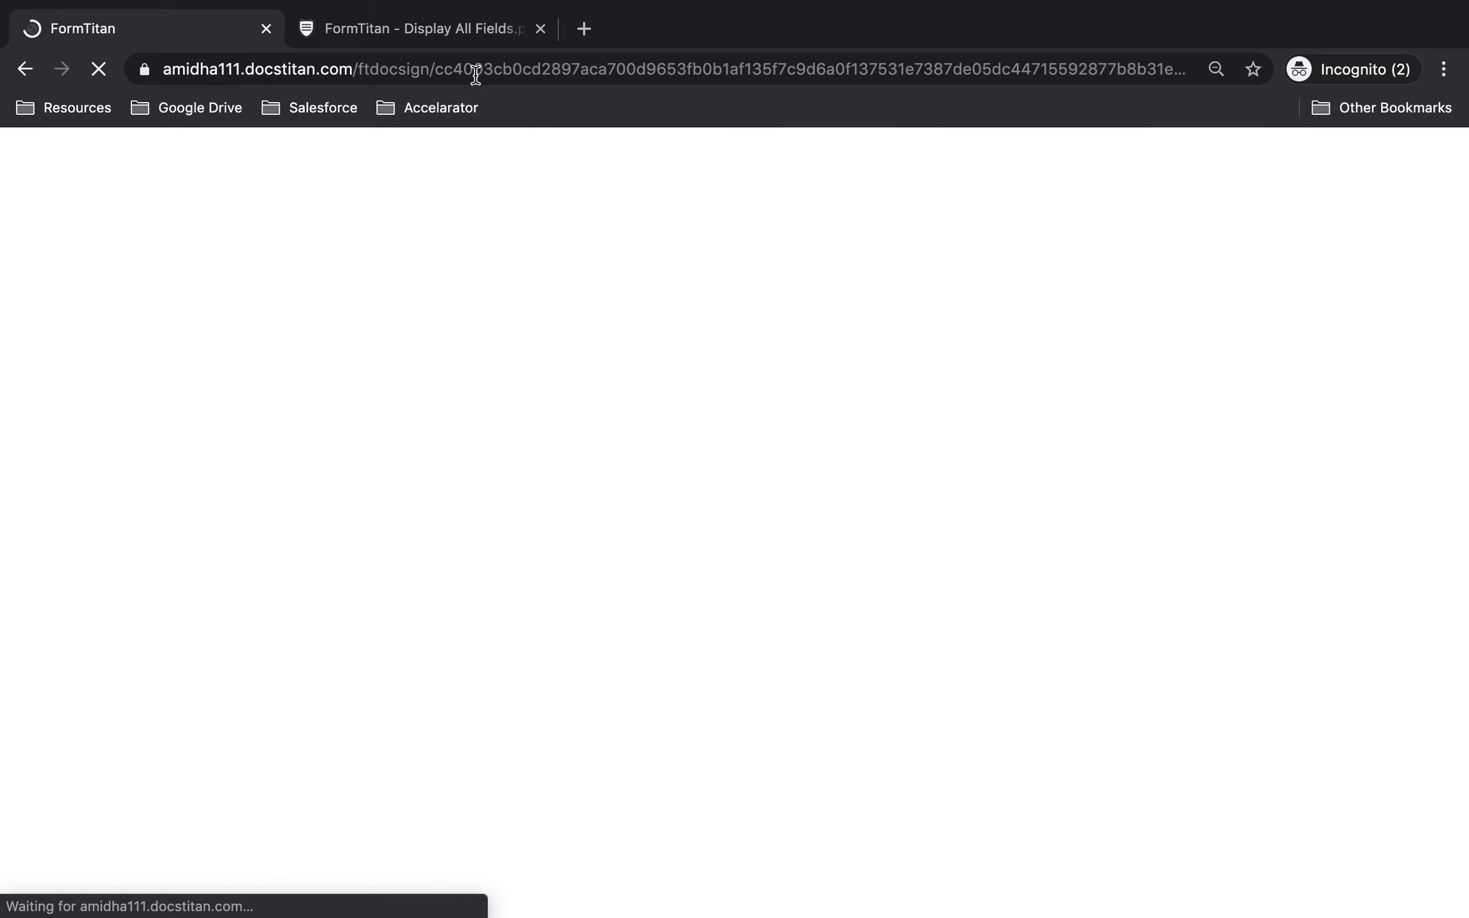
Examine which text fields the second user can edit on the signature page of their document.
left_click(485, 32)
scroll(643, 268, "down", 10)
scroll(640, 273, "down", 20)
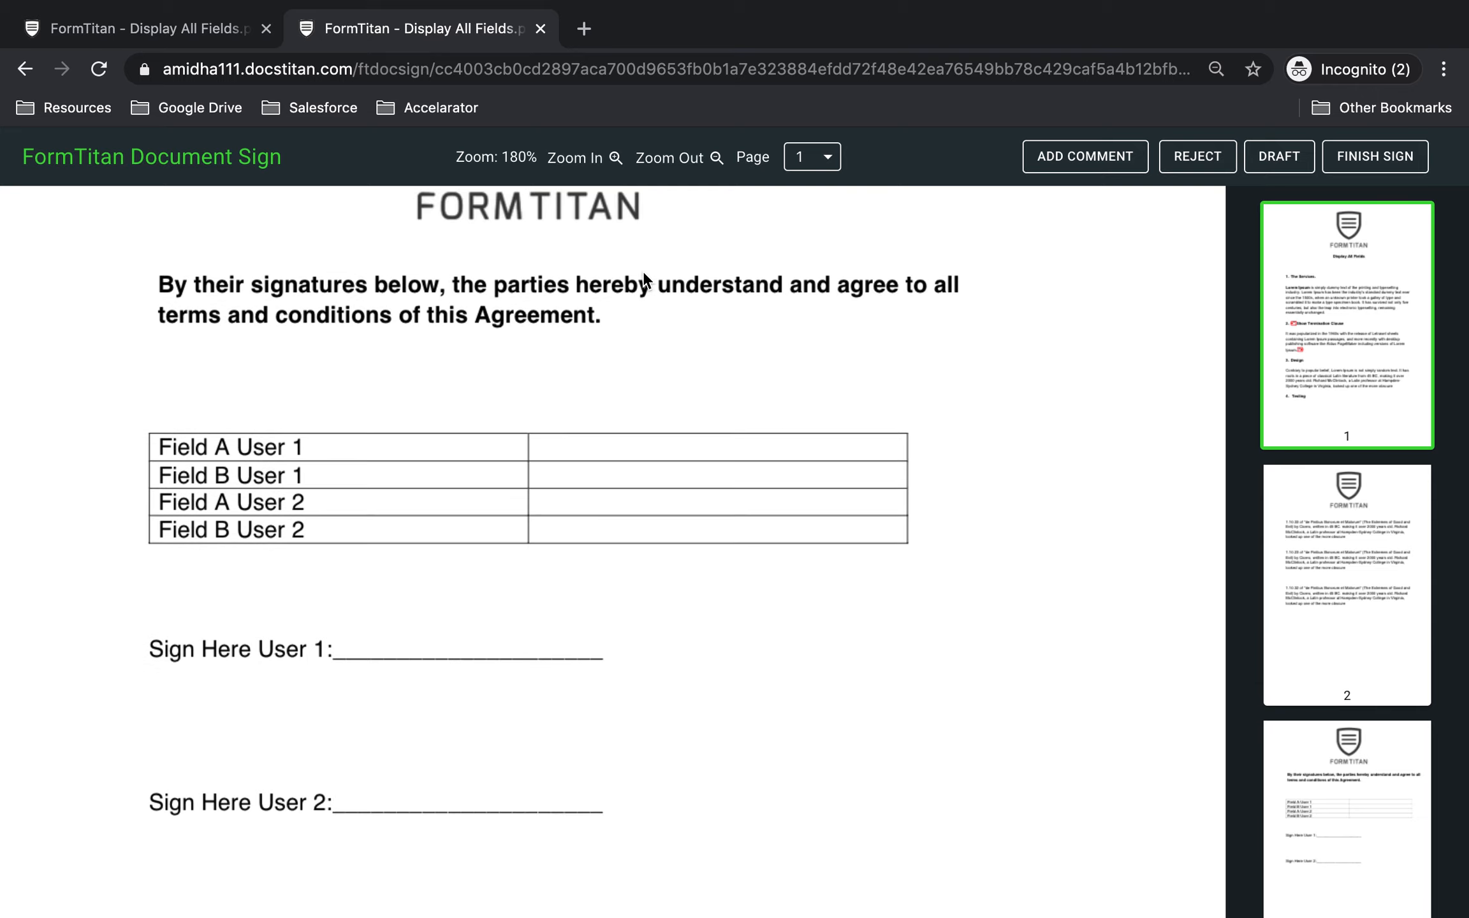
left_click(606, 471)
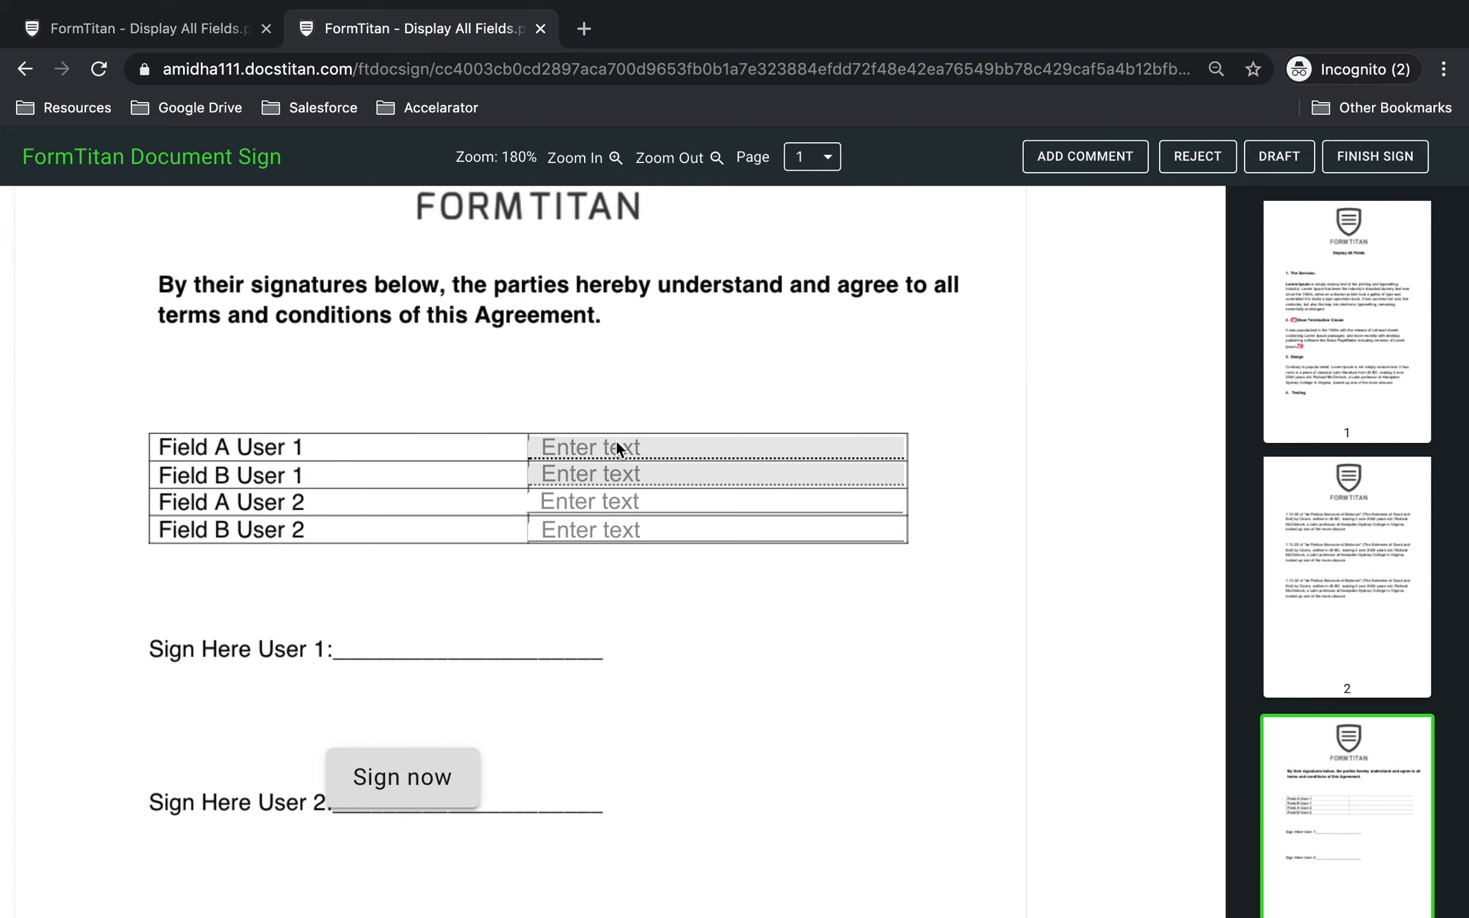
left_click(610, 466)
left_click(571, 507)
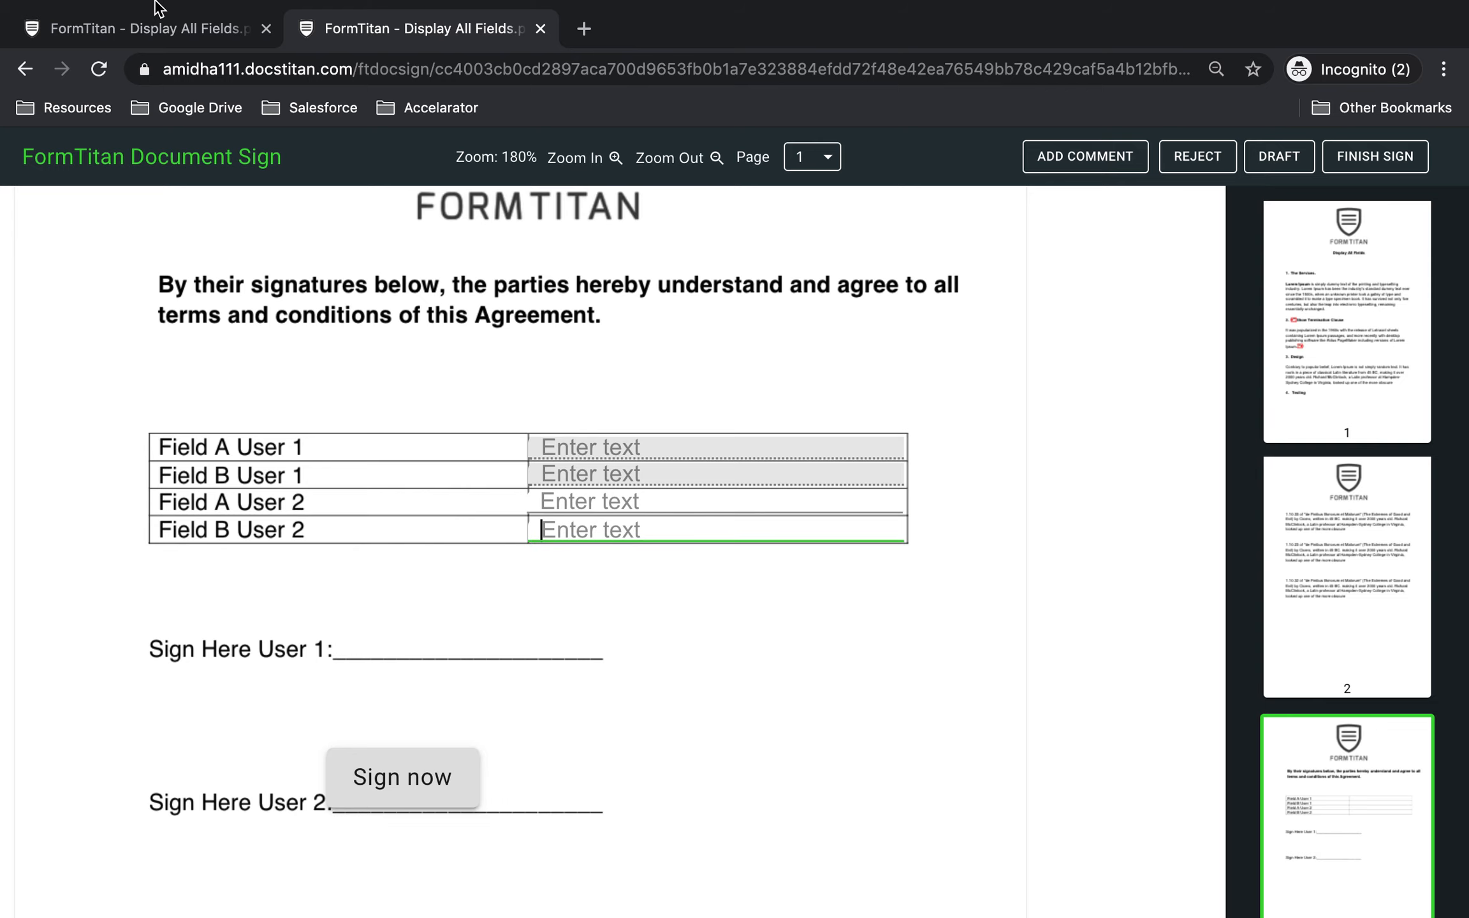
In the first user's document, enter that user's full name in Field A User 1 and FormTitan in Field B User 1.
left_click(146, 26)
scroll(469, 536, "down", 20)
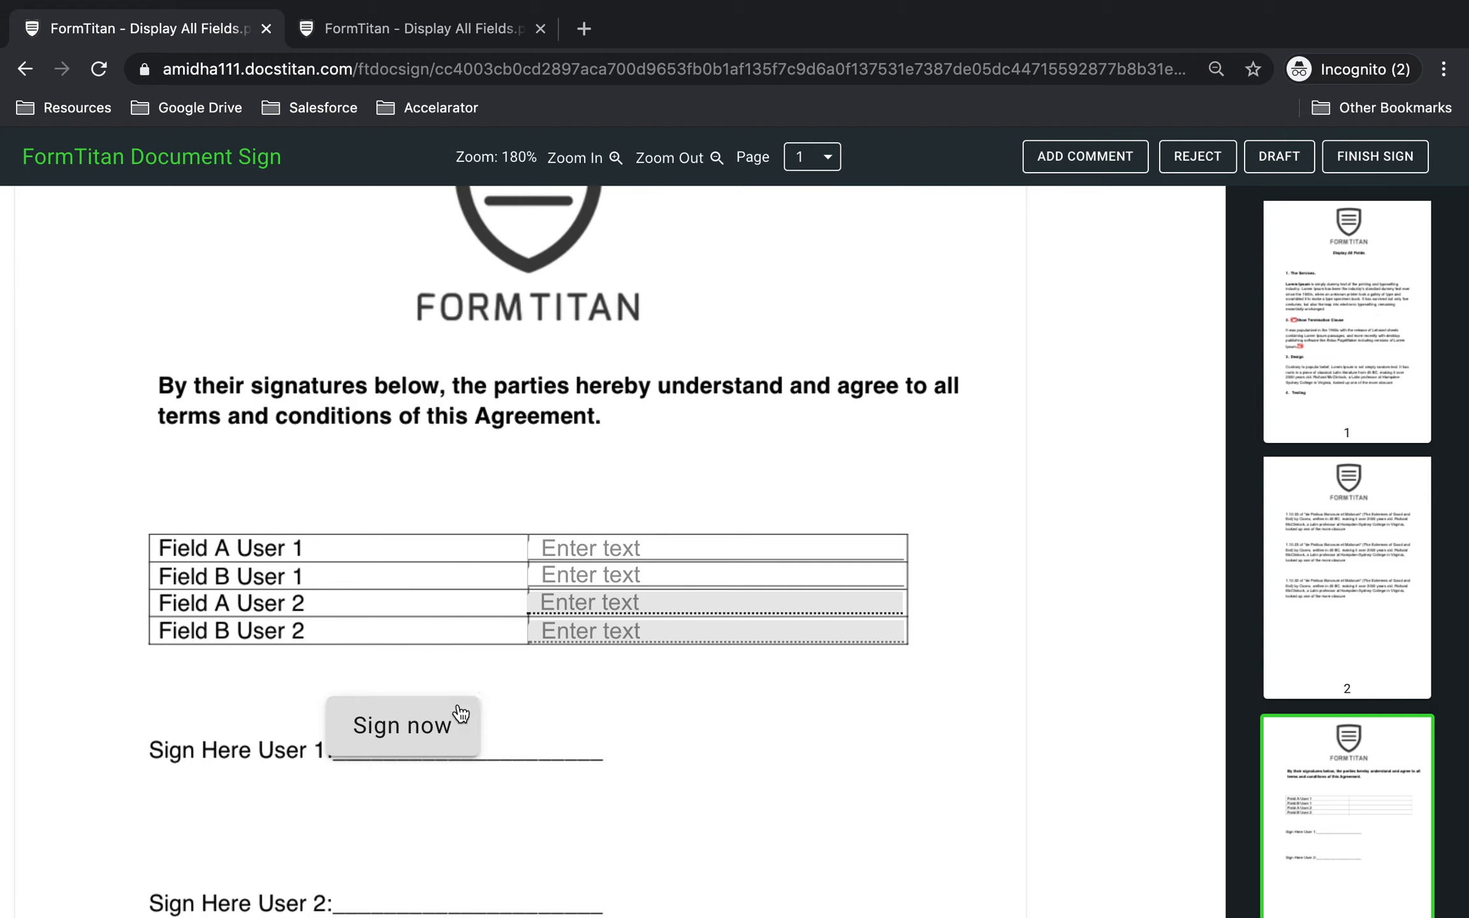
scroll(462, 720, "down", 2)
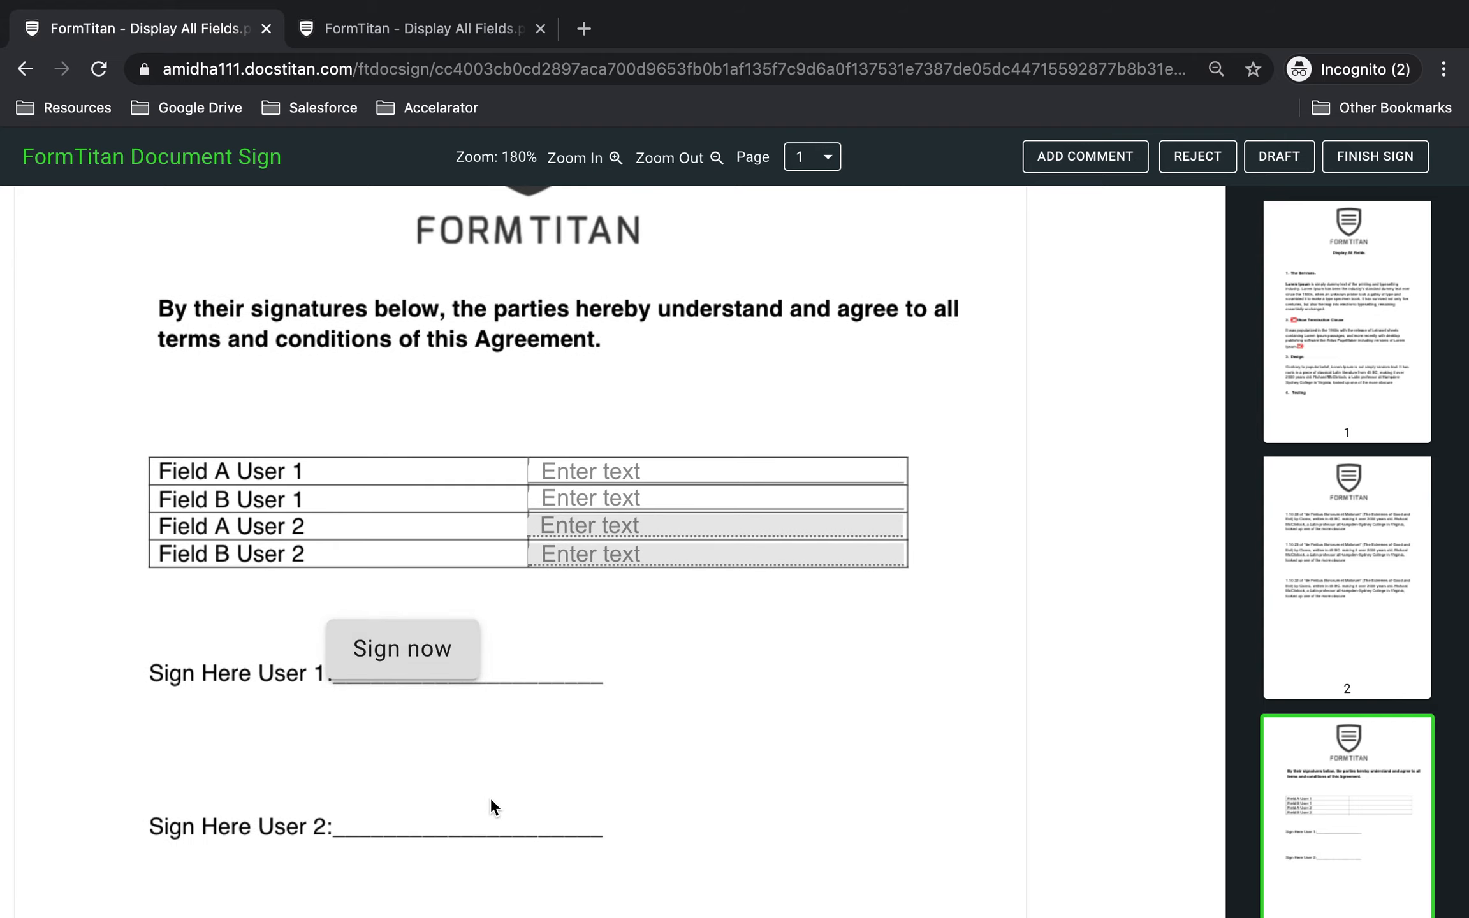
left_click(668, 473)
type("Joe Bl")
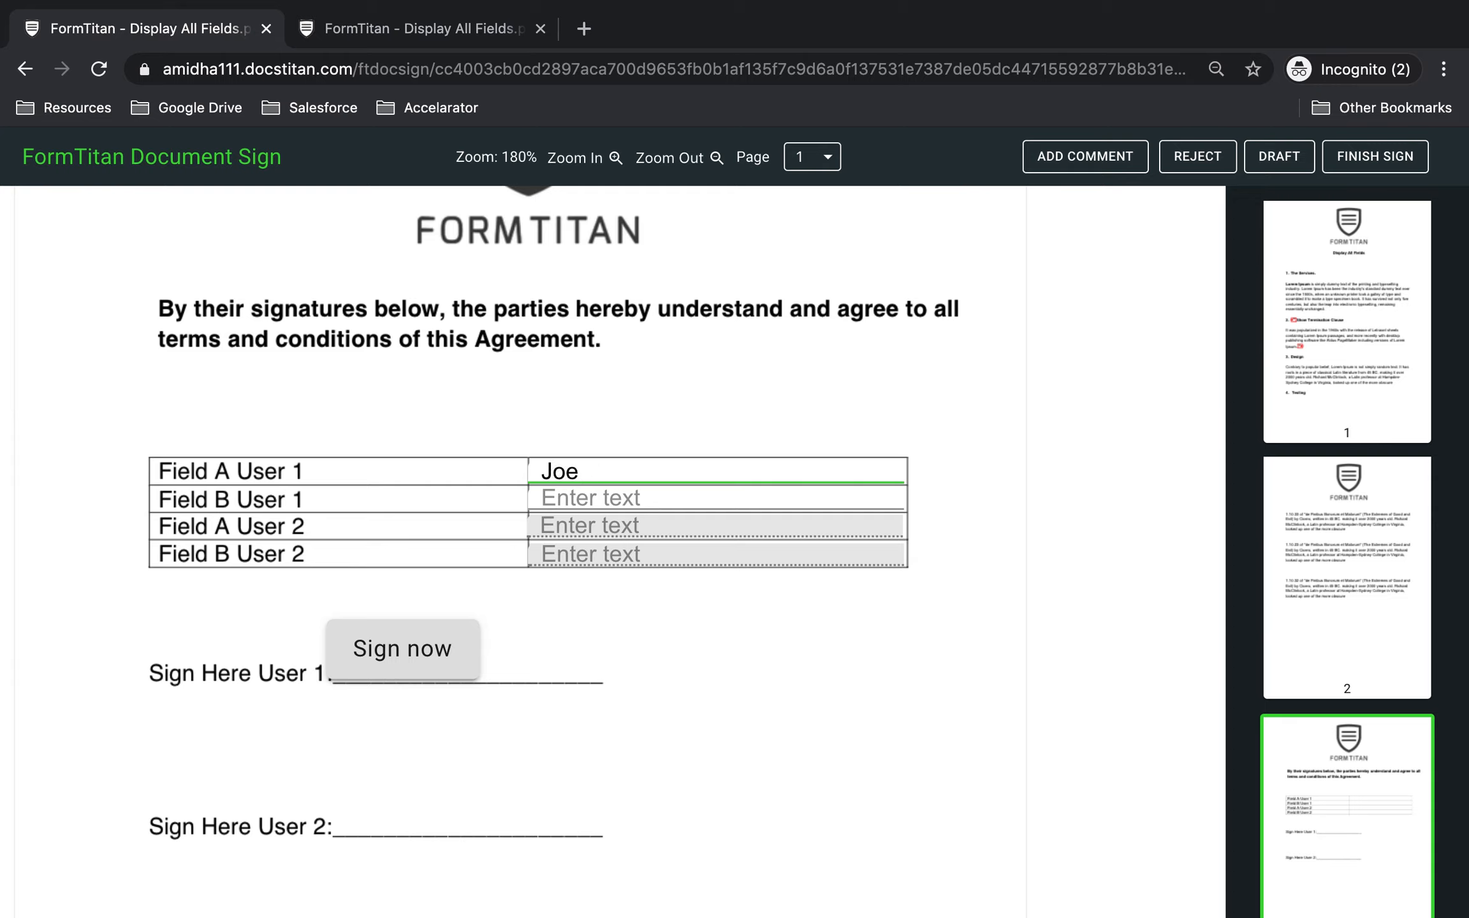
type("oggs")
key("Tab")
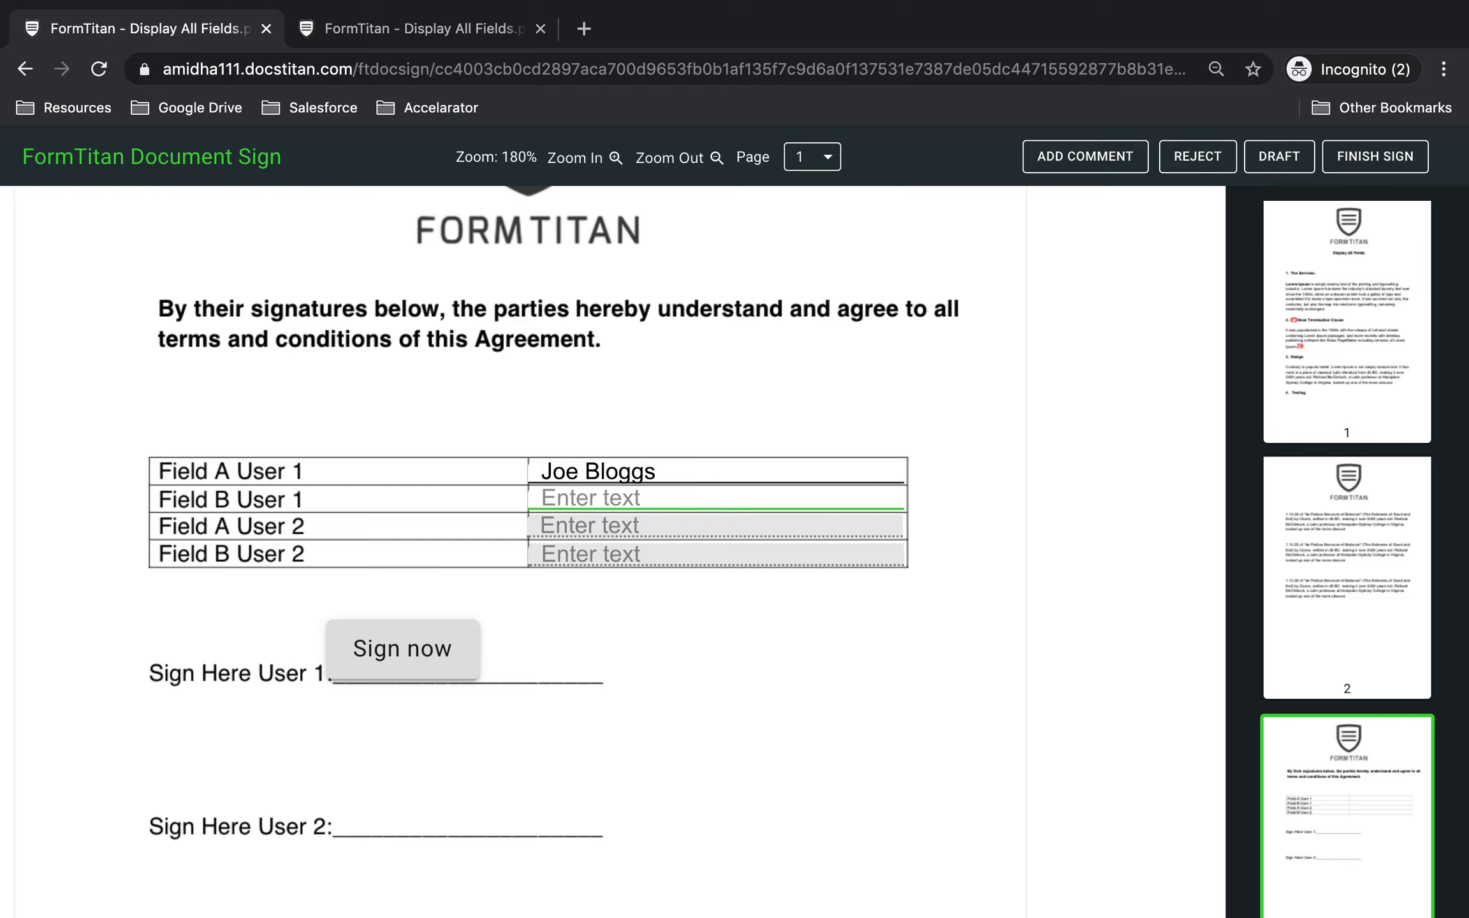
type("FormTitan")
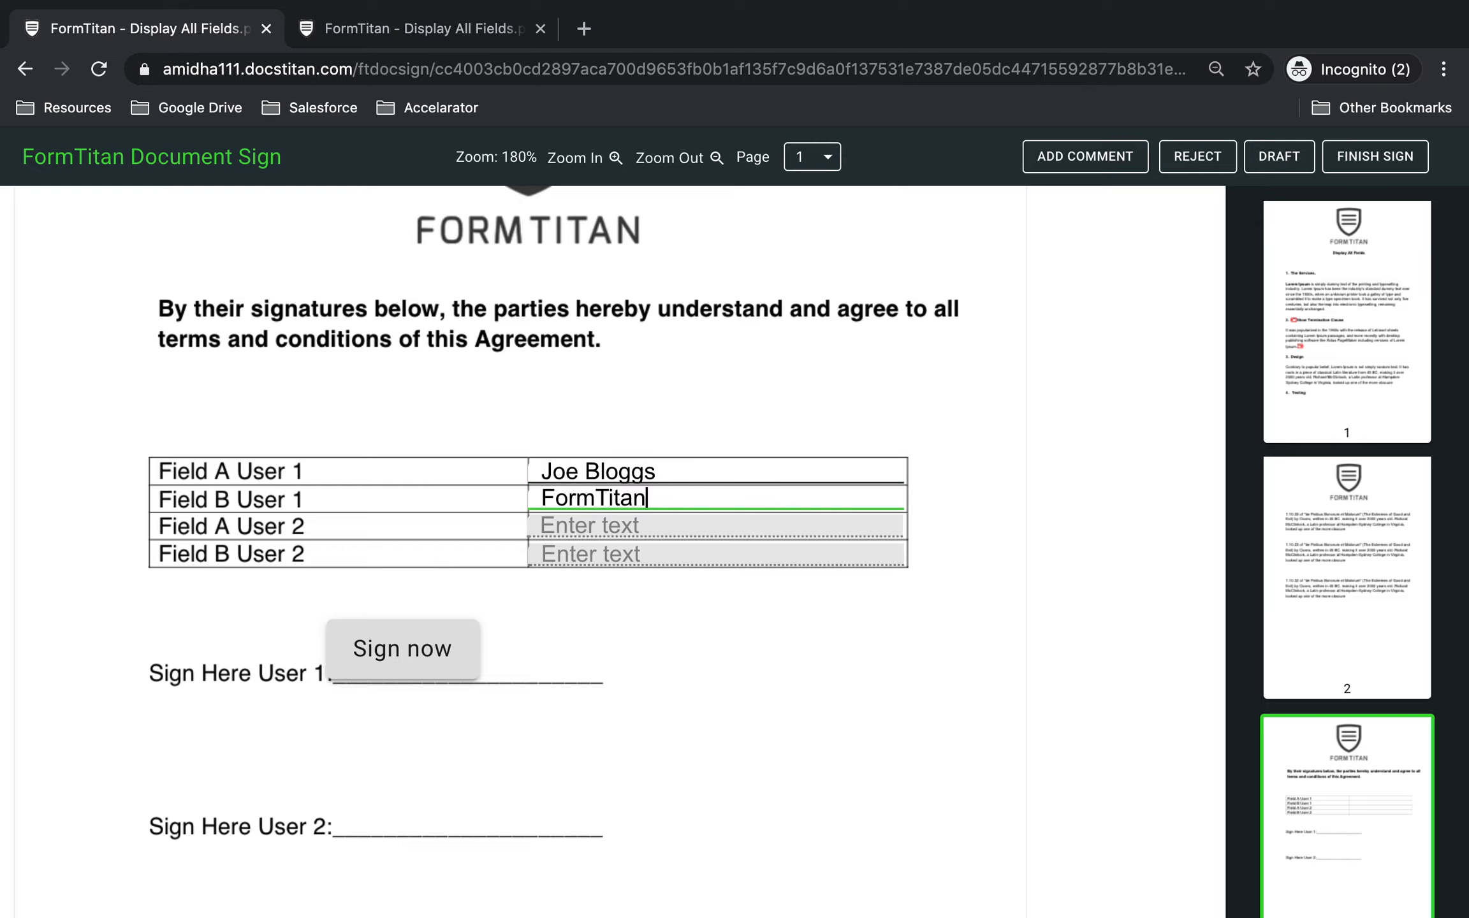
Sign the User 1 signature field with the first listed signature style.
left_click(429, 661)
left_click(498, 543)
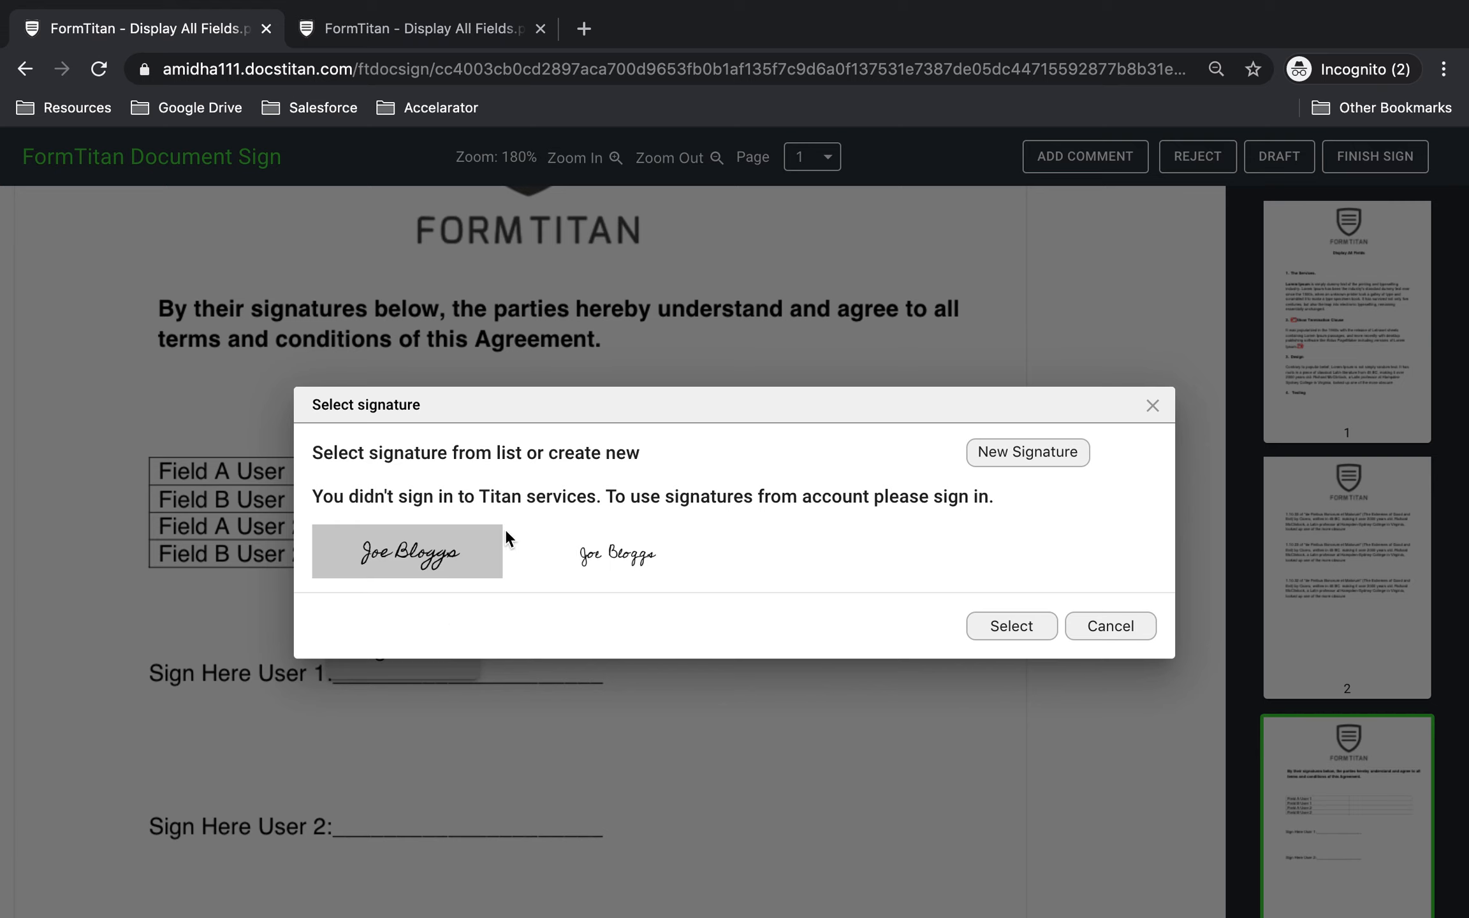
left_click(1020, 627)
In the second user's document, enter their full name in Field A User 2 and FormTitan in Field B User 2, and sign for User 2.
left_click(385, 26)
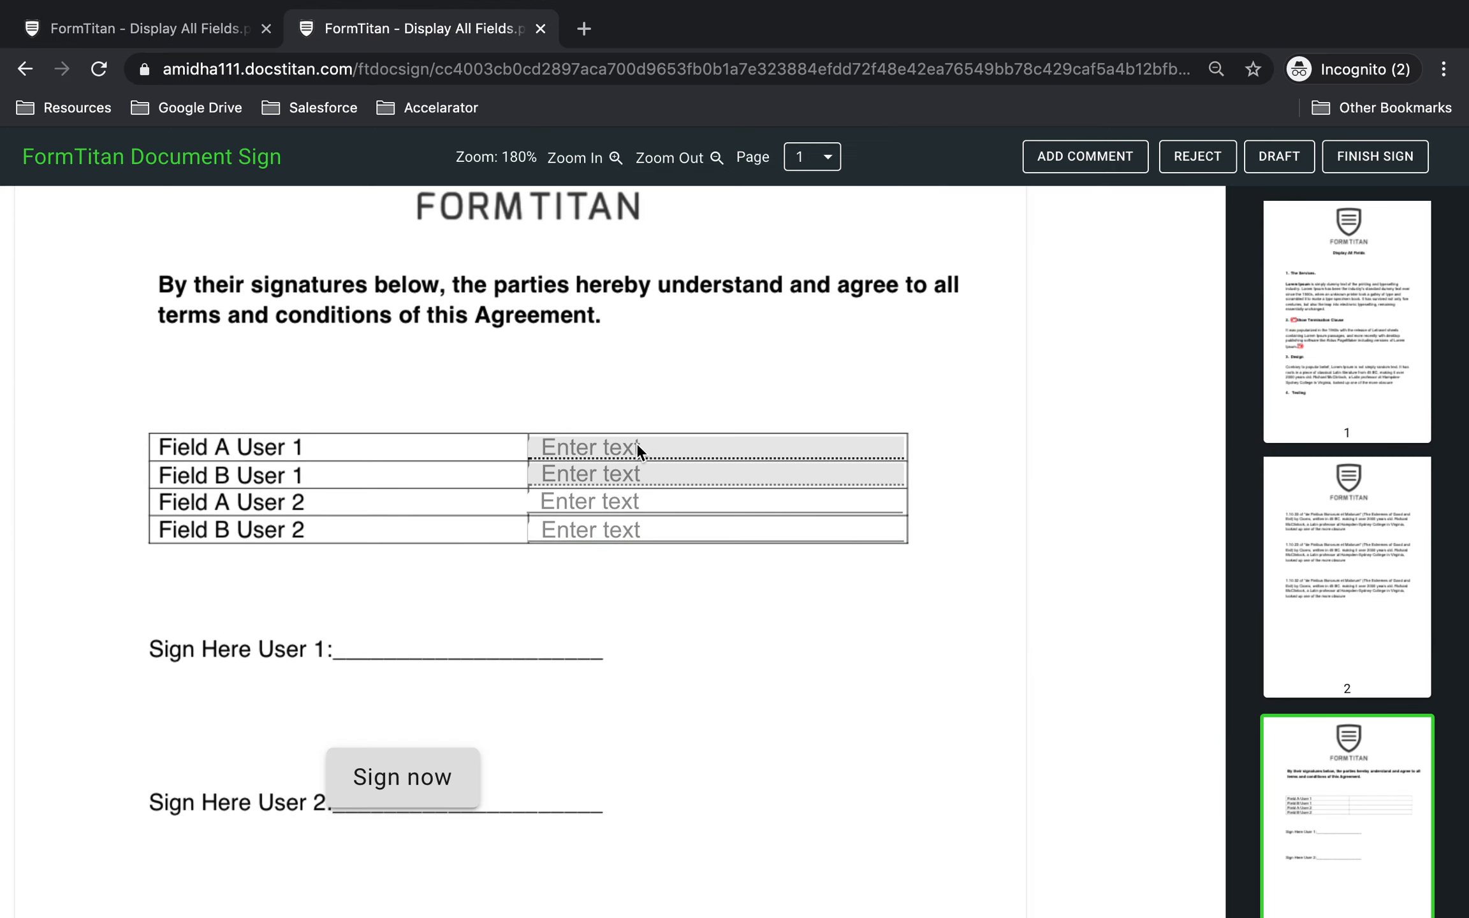
left_click(597, 502)
type("J")
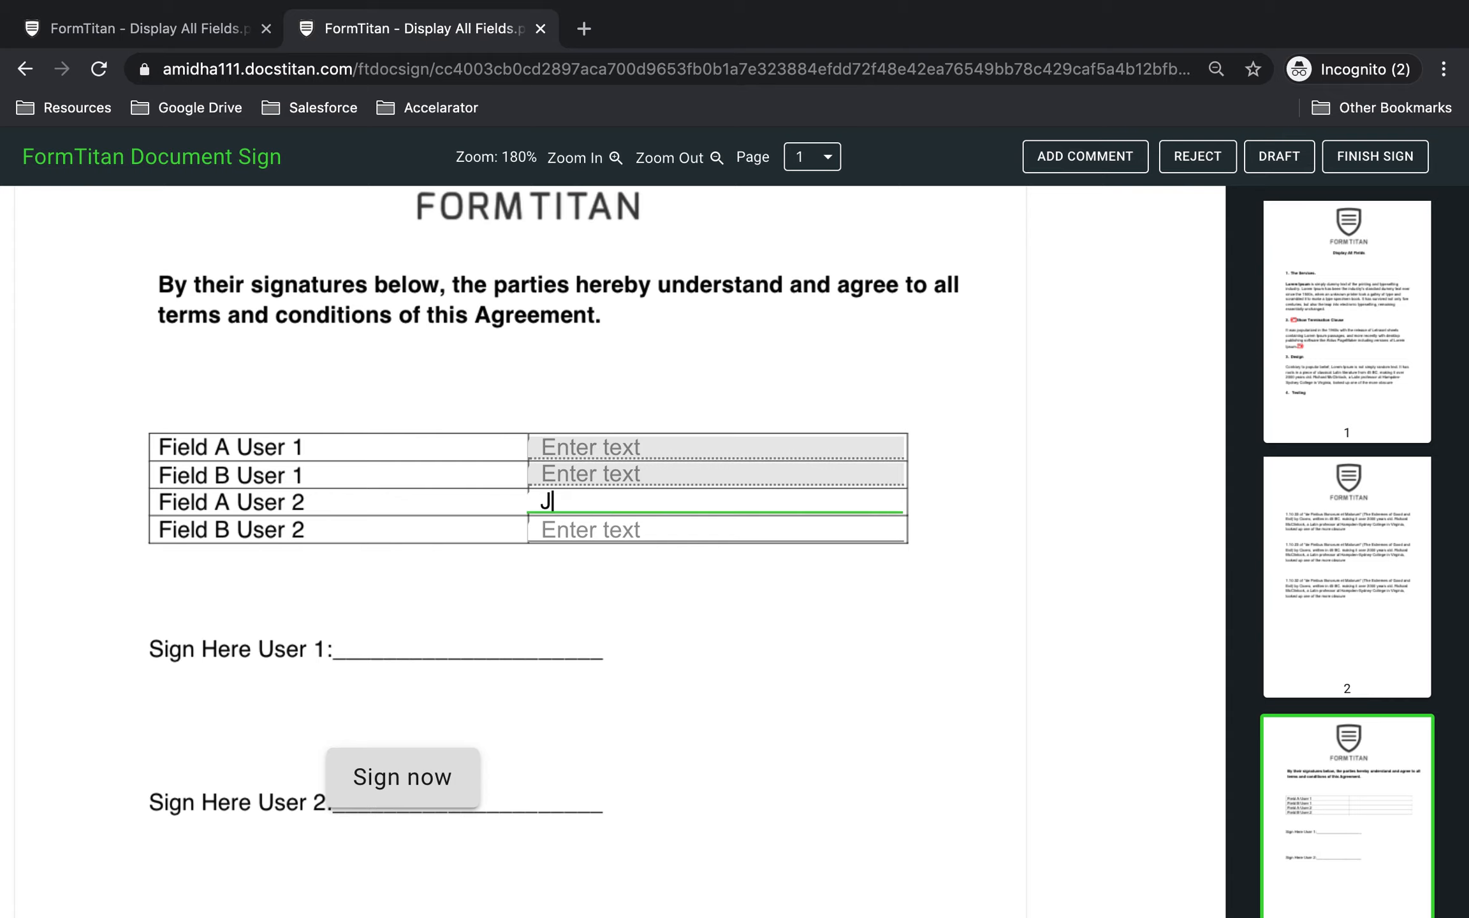
type("ane Bloggs")
key("Tab")
type("FormTitan")
left_click(426, 773)
left_click(1033, 631)
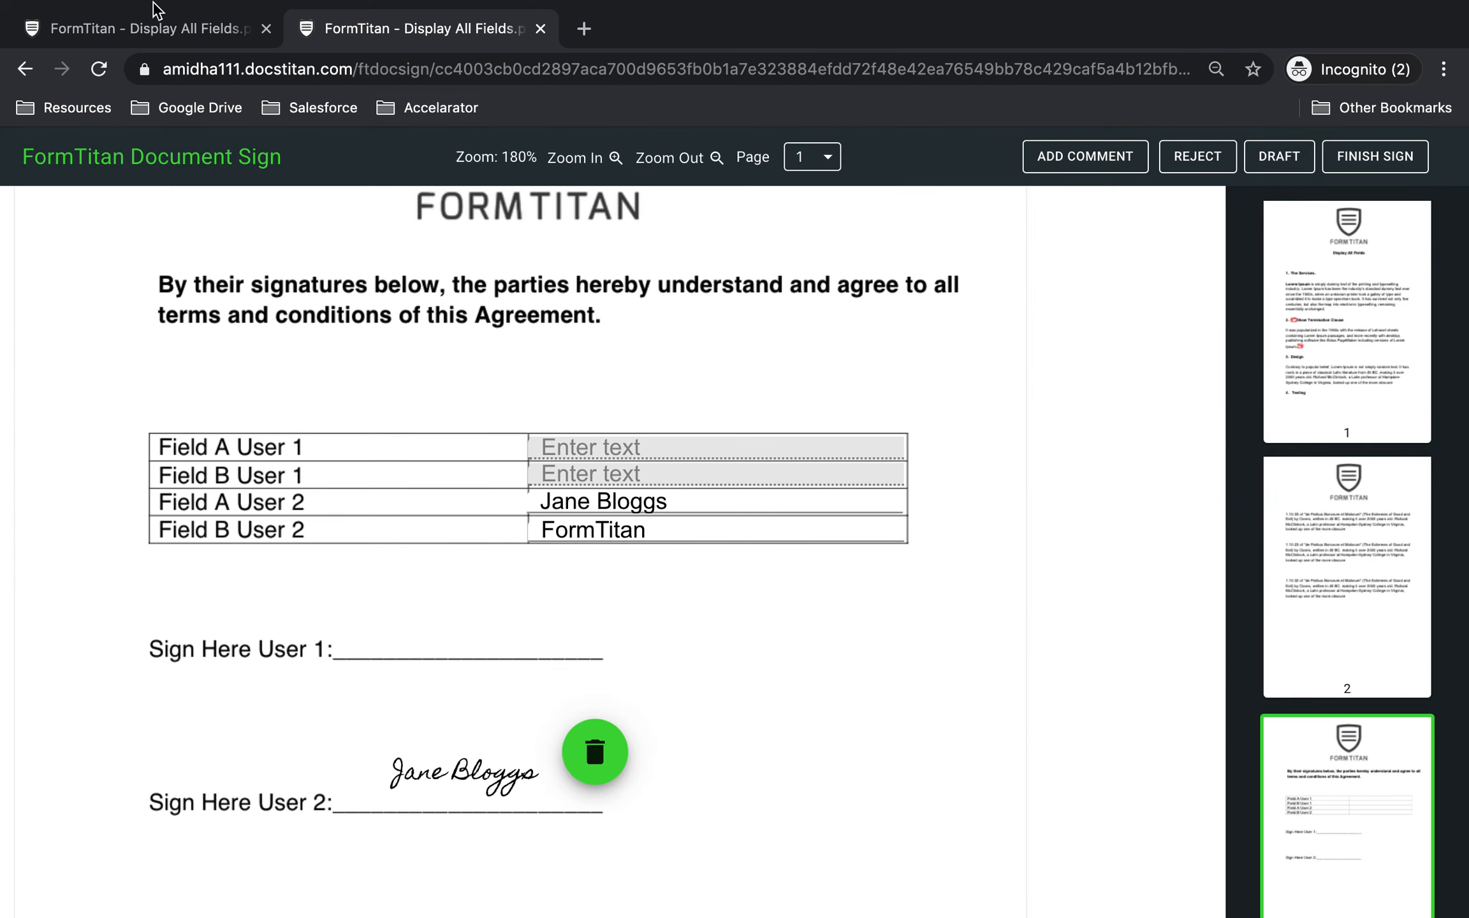
Compare the filled-in fields and signatures between the first and second users' documents.
left_click(127, 32)
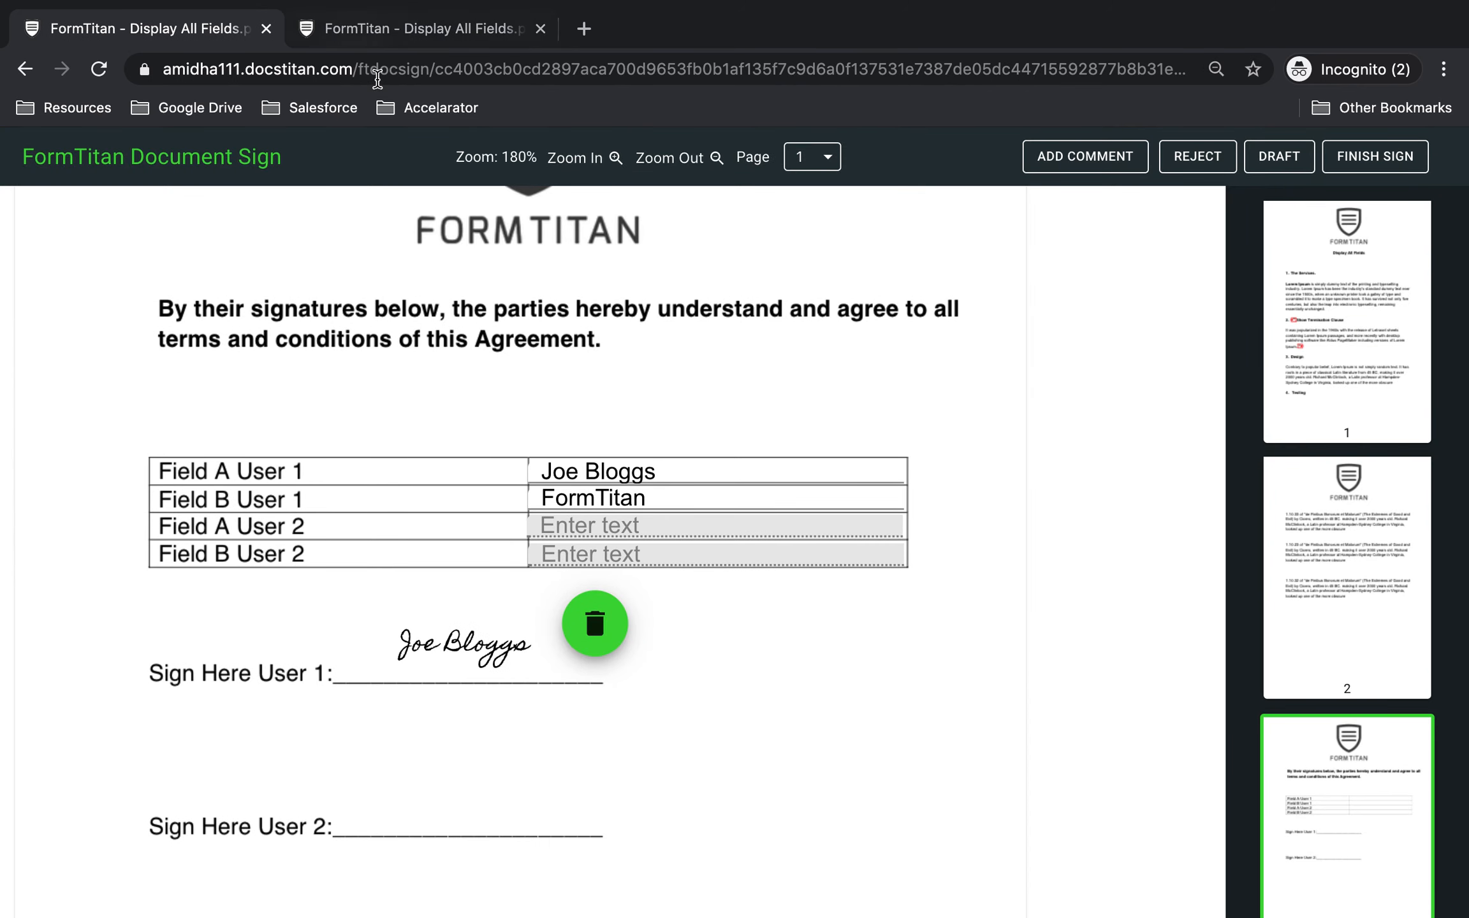
left_click(391, 41)
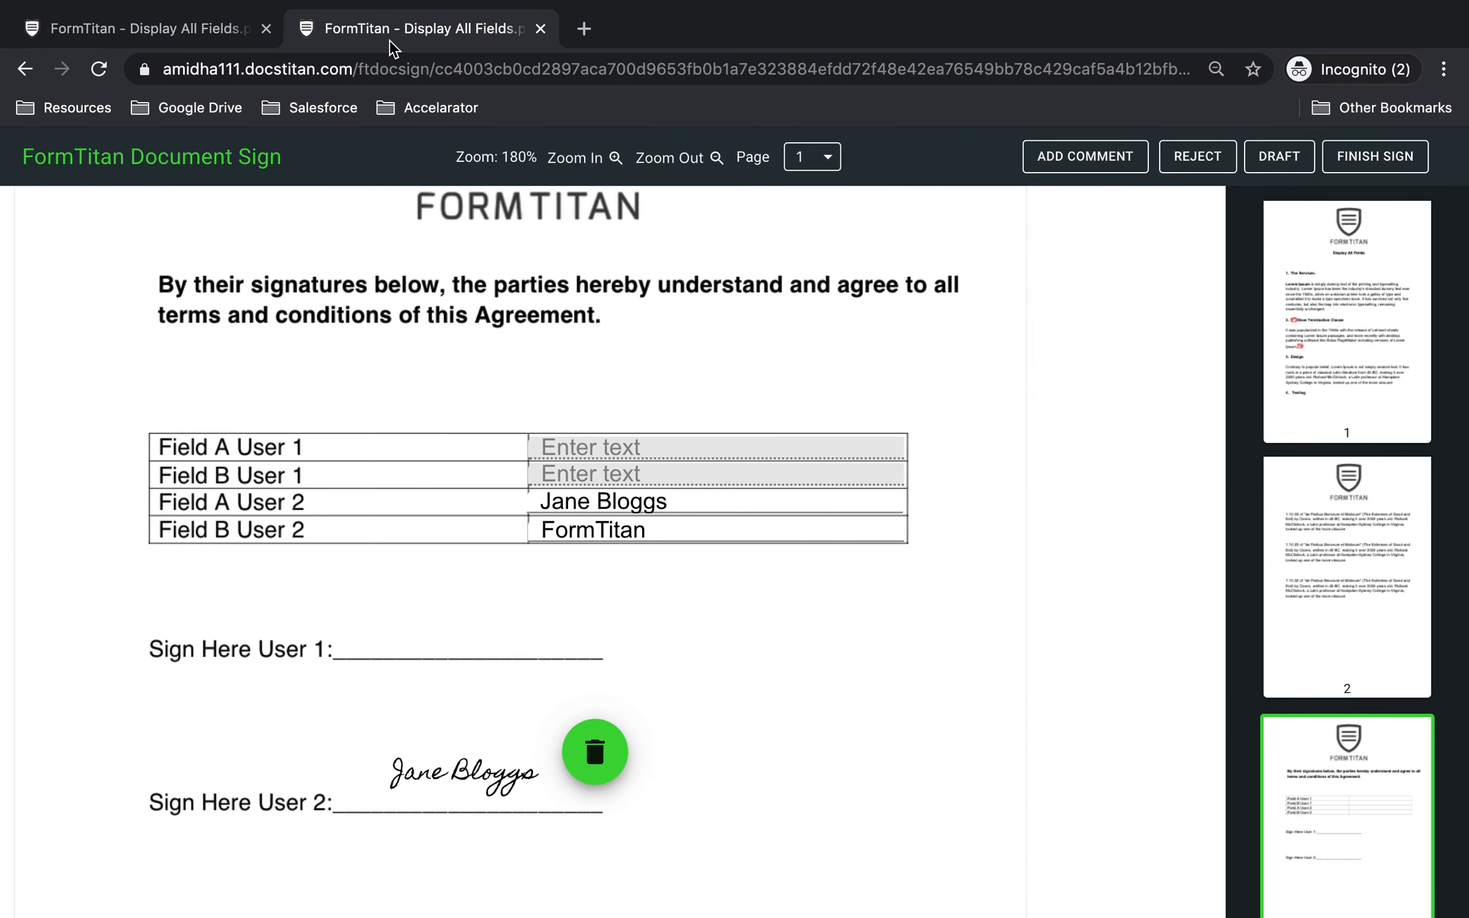
left_click(163, 32)
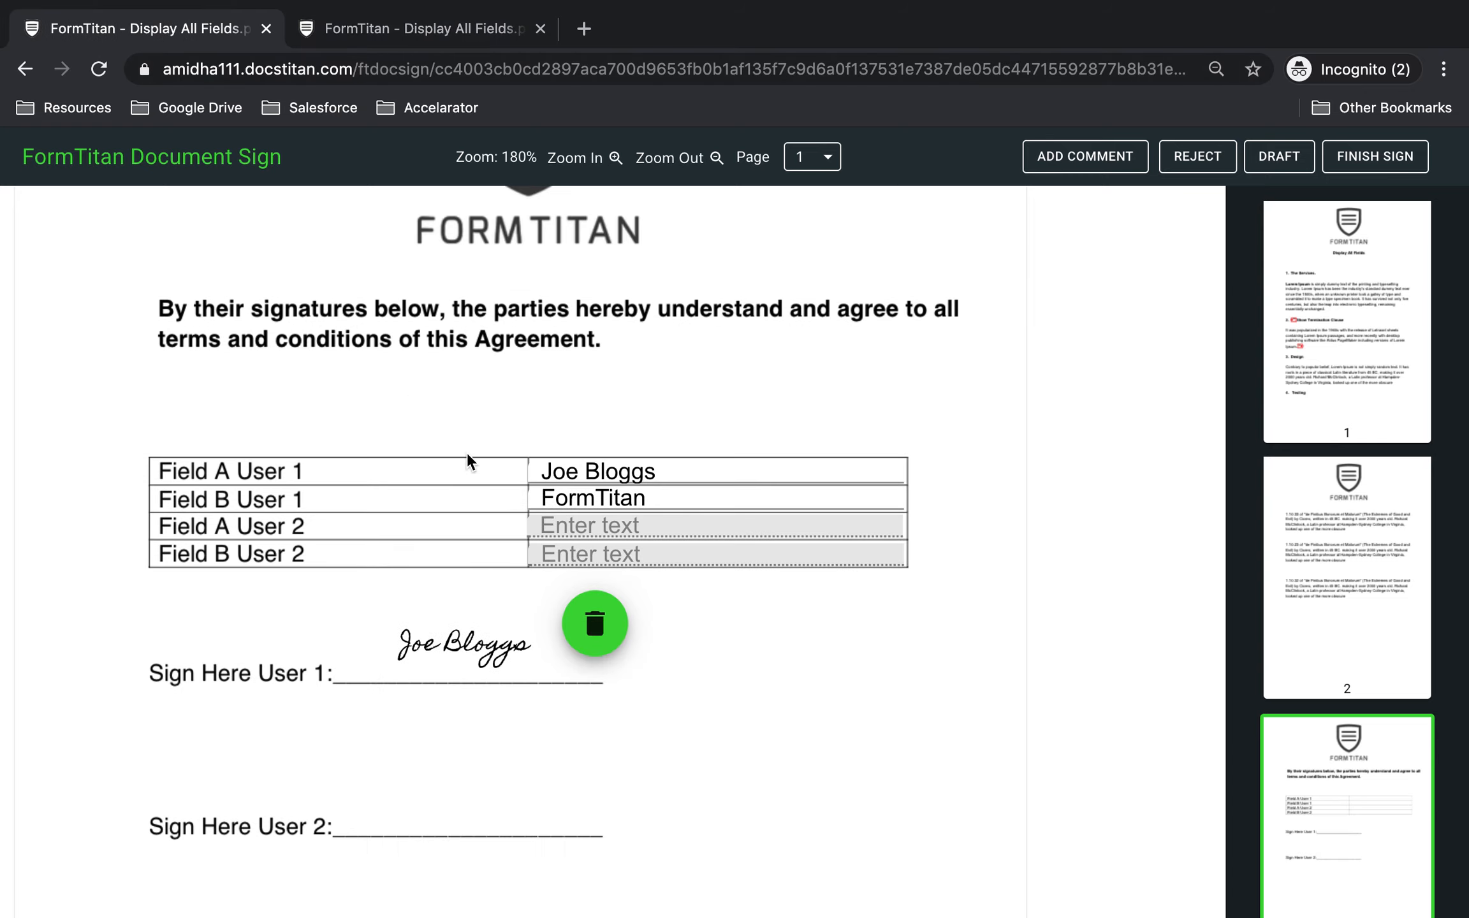
left_click(465, 44)
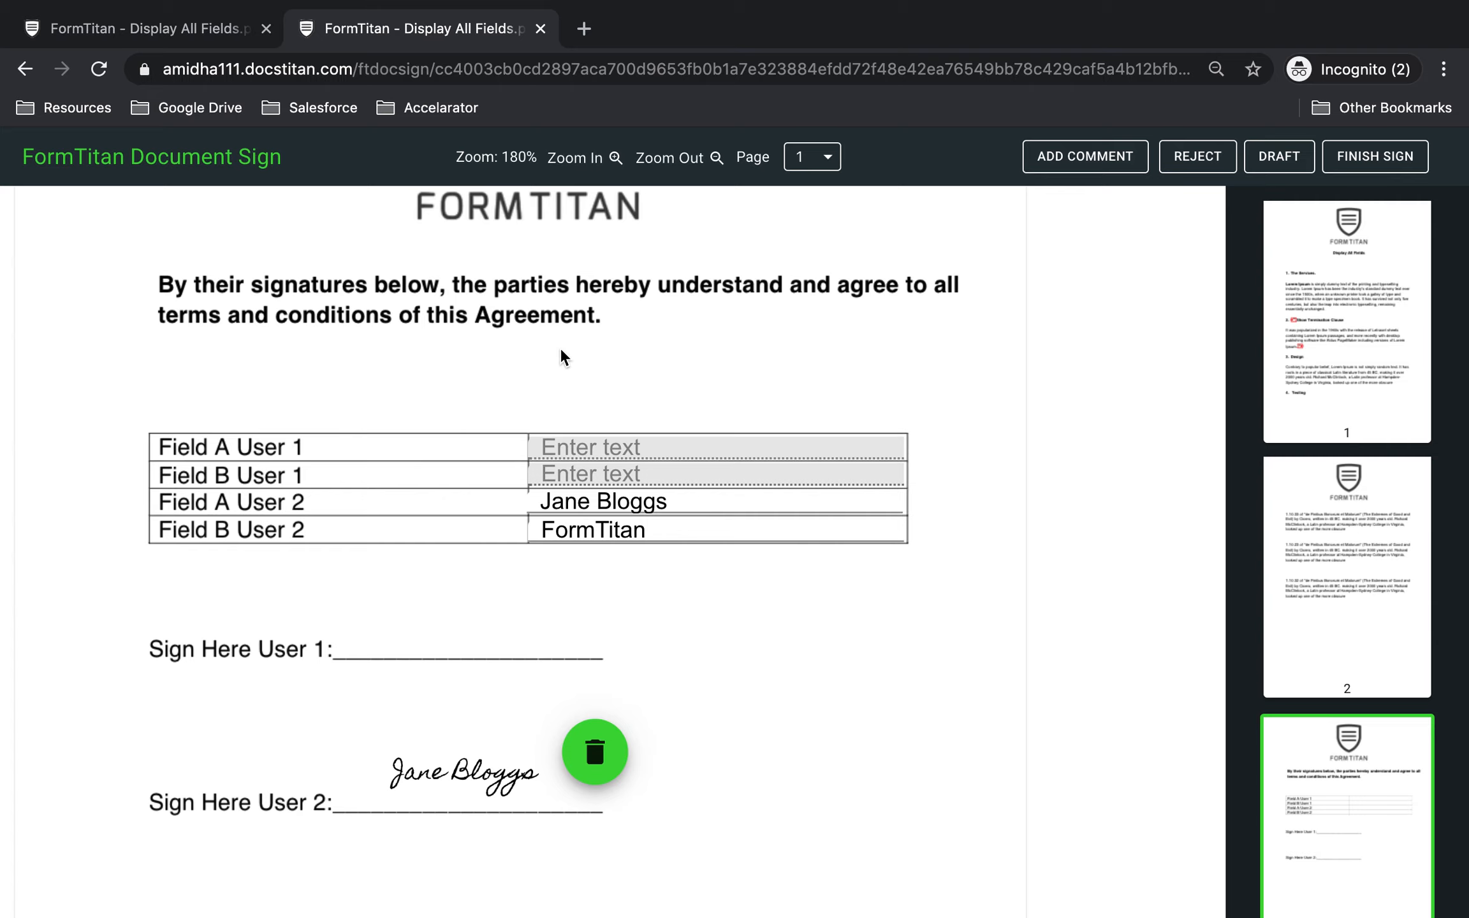
Finish signing in the first user's document, and finish signing in the second user's document.
left_click(180, 46)
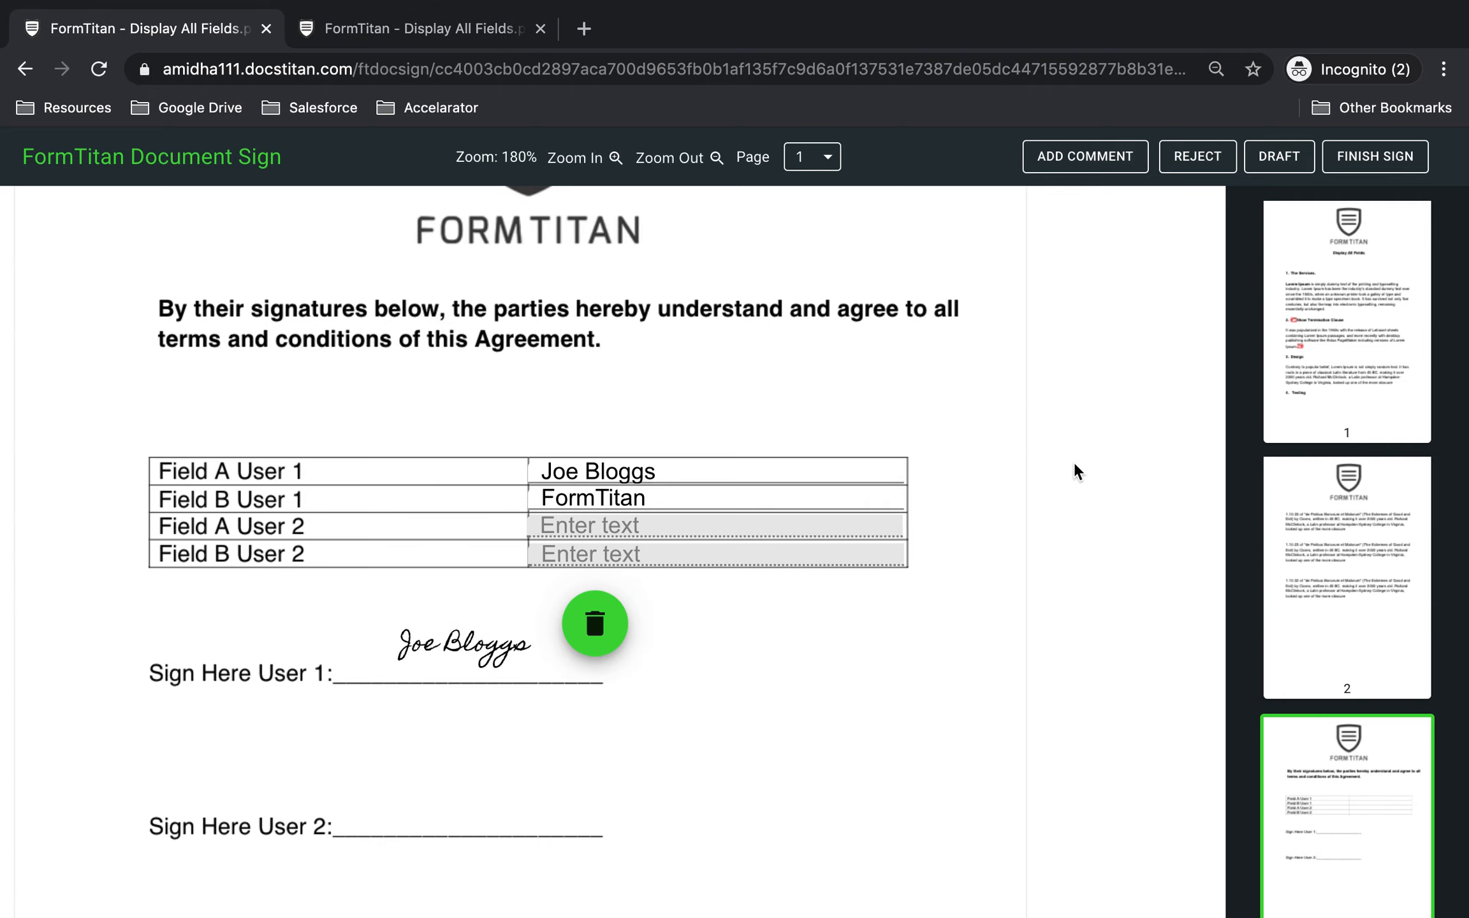
left_click(1372, 158)
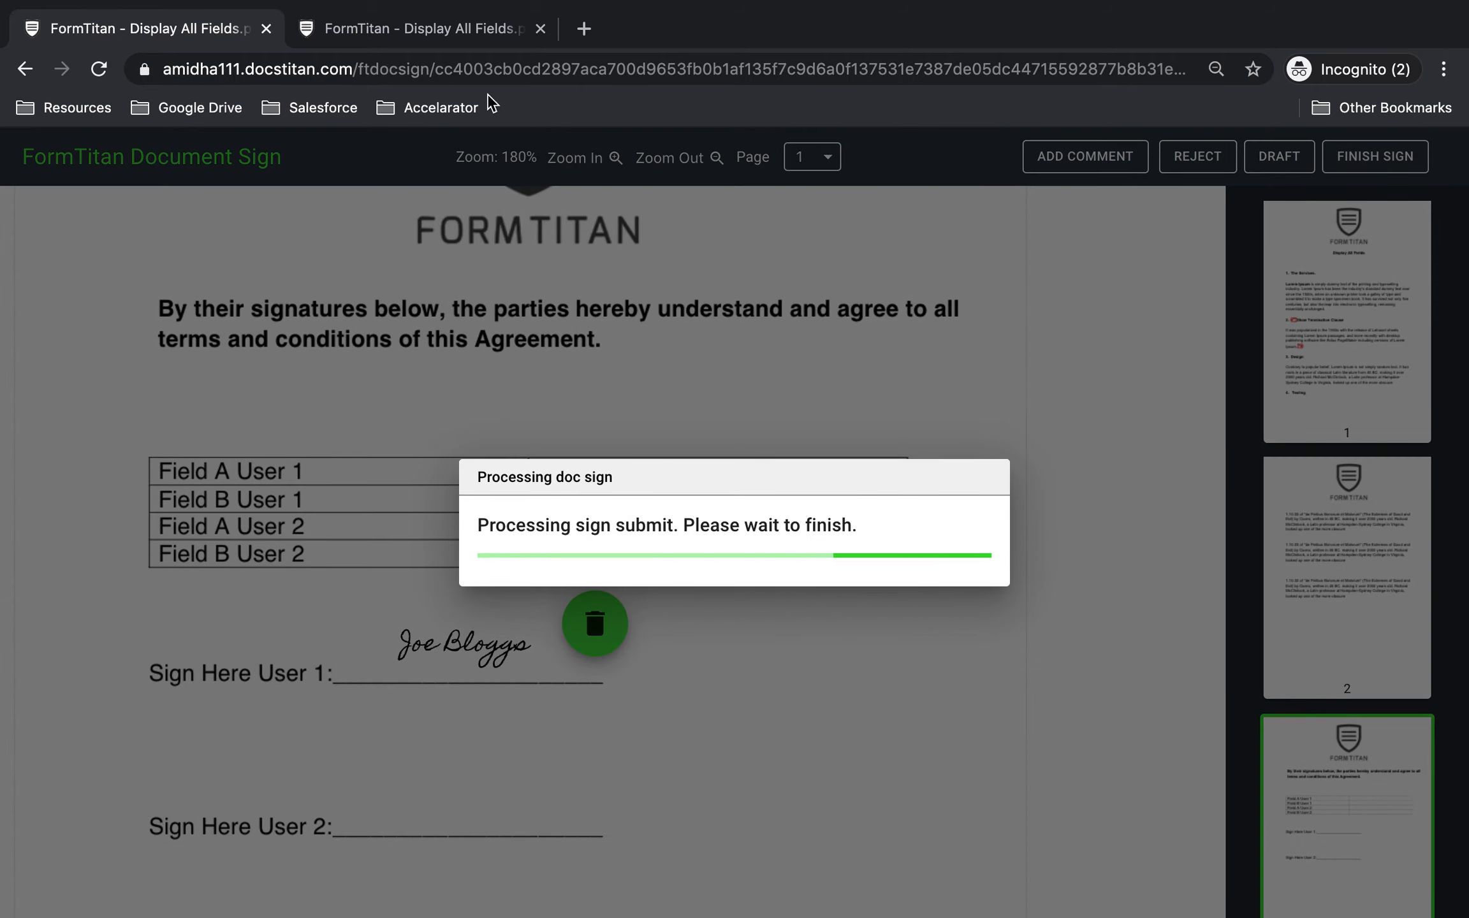
left_click(439, 28)
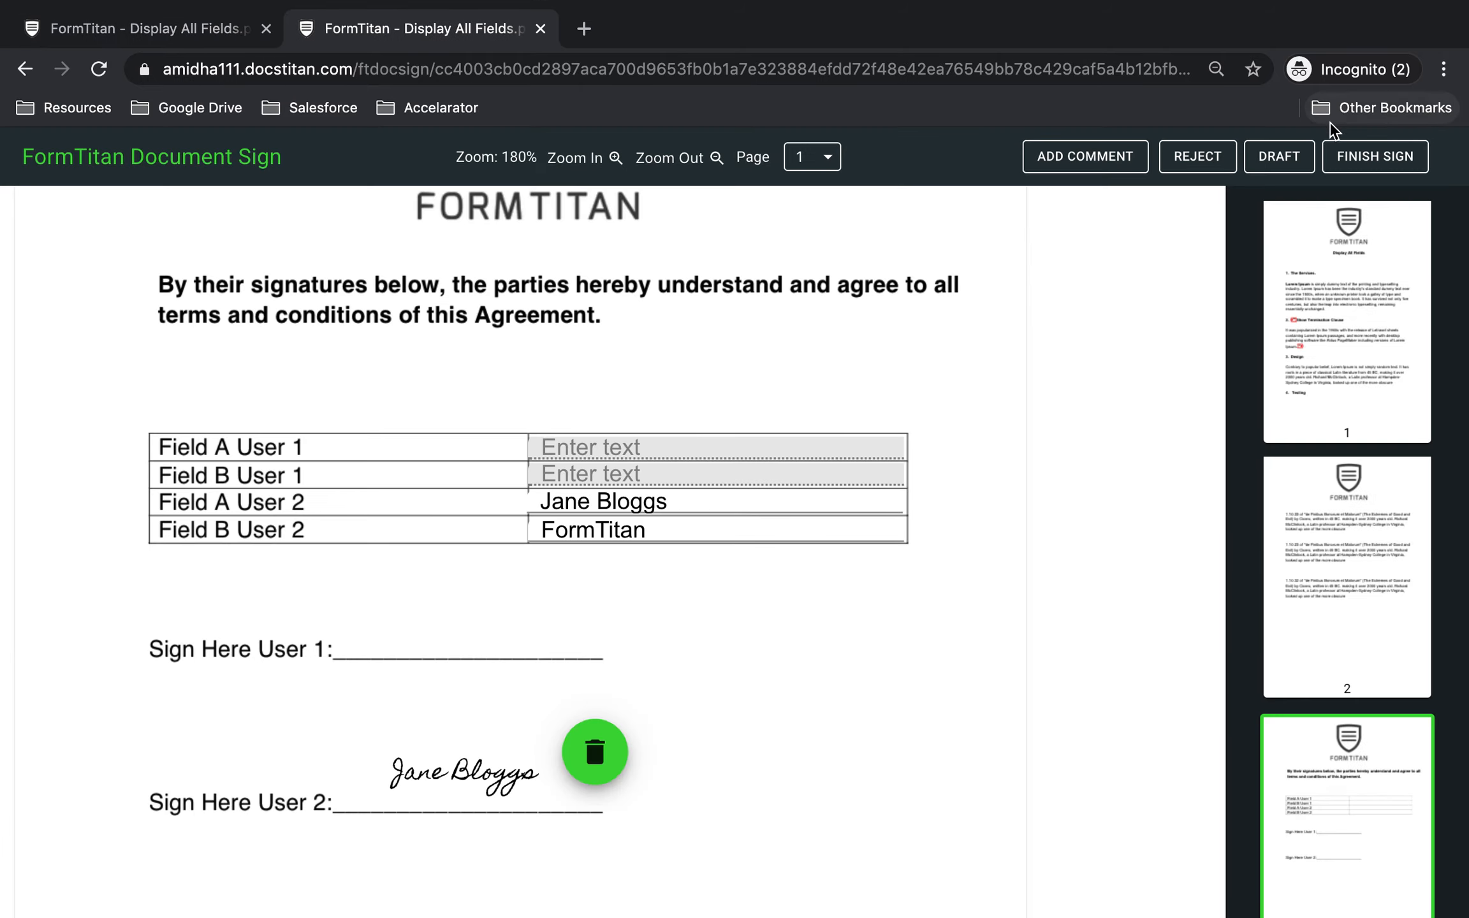
left_click(1390, 156)
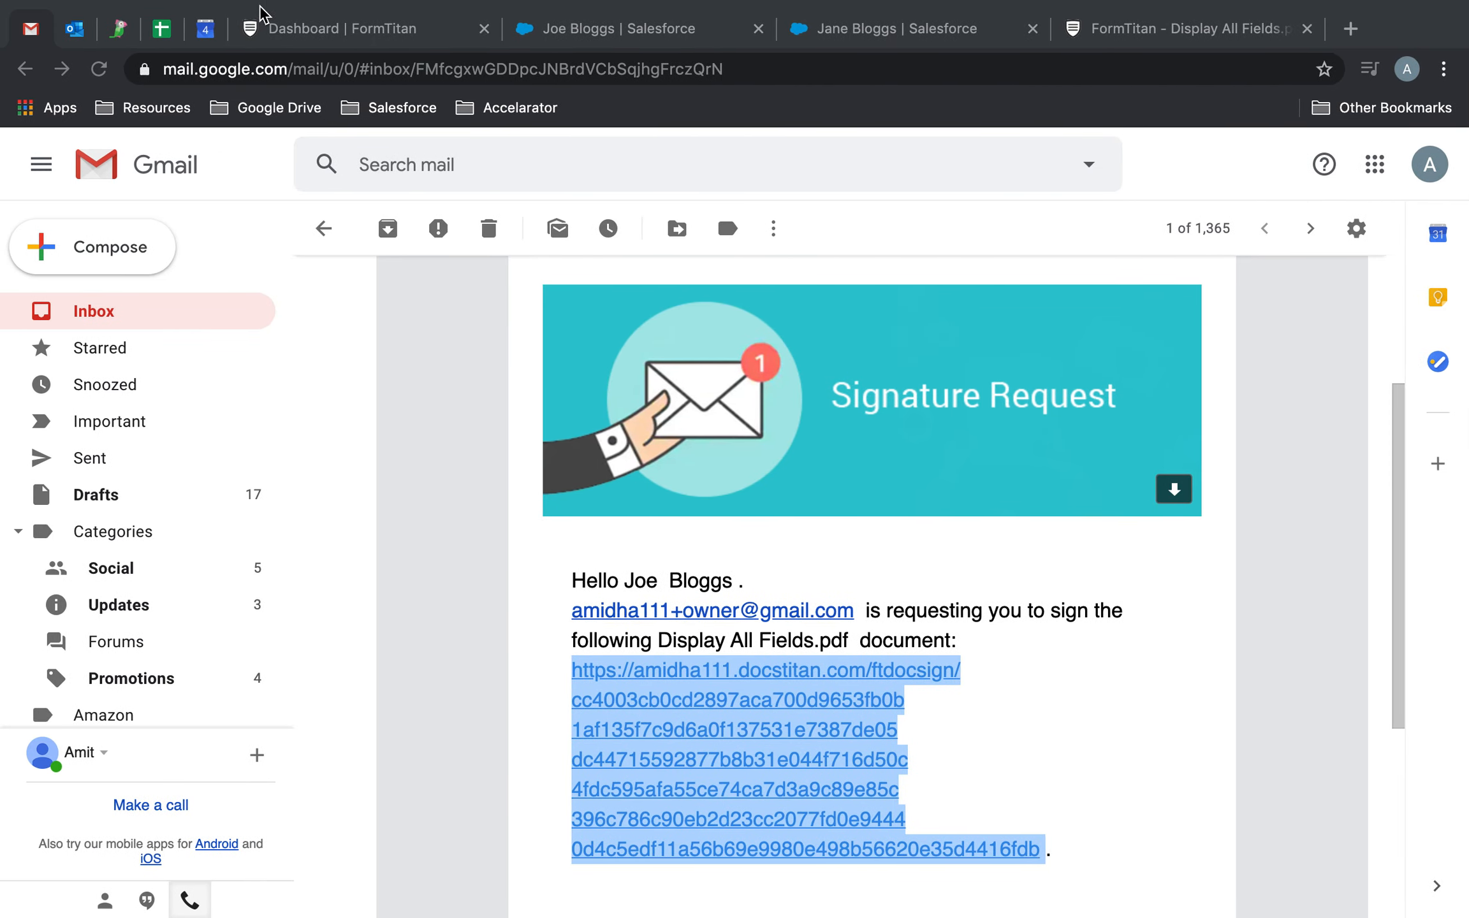
In the Gmail inbox, open the notification that the first user signed Display All Fields.pdf and examine its status and entered data.
left_click(130, 299)
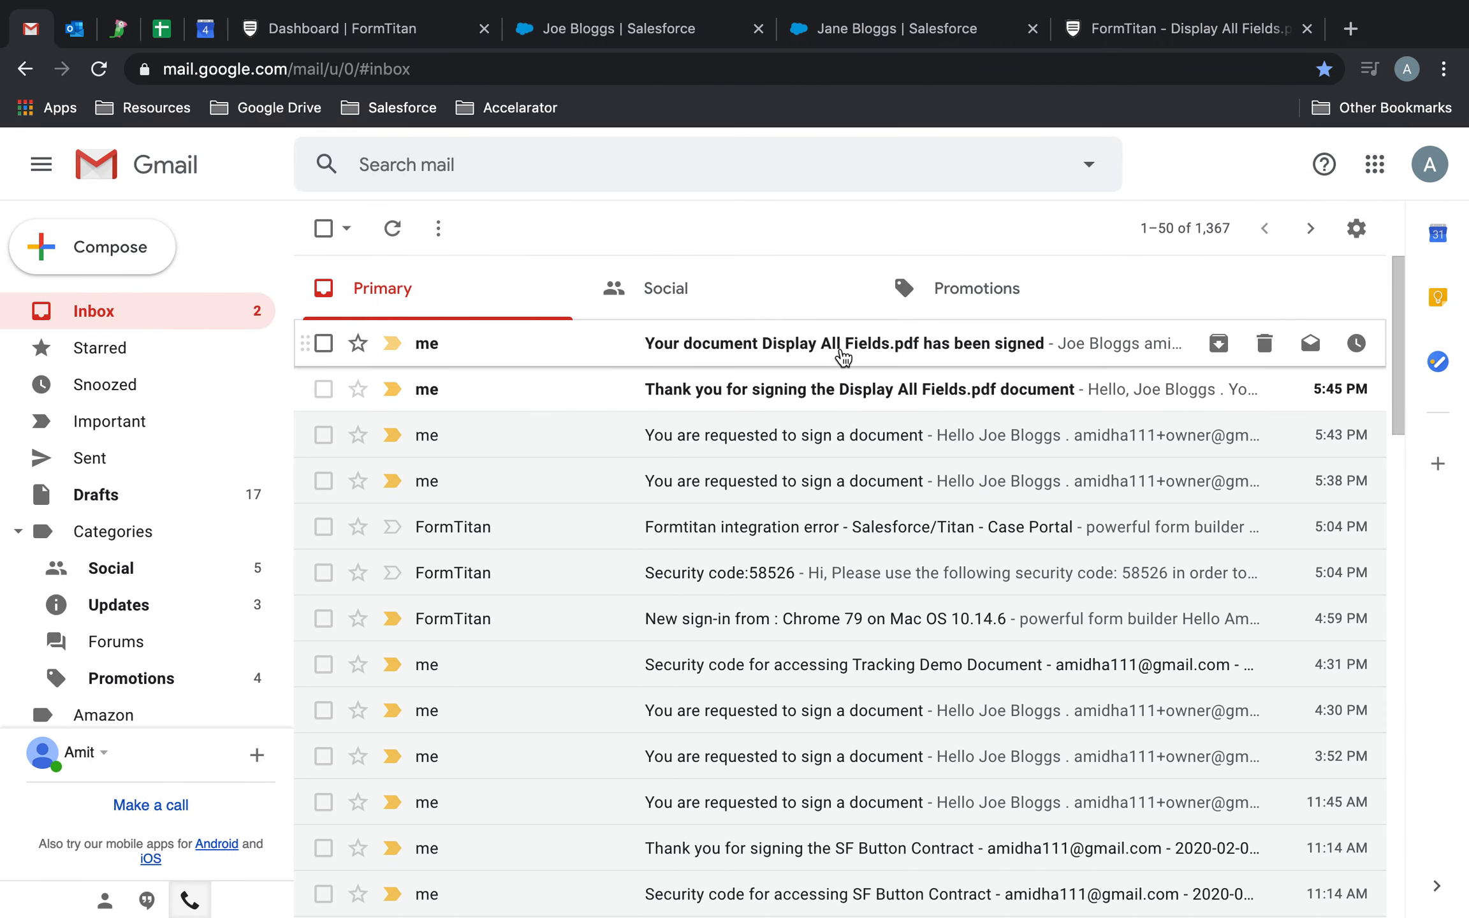
left_click(843, 357)
scroll(752, 628, "down", 5)
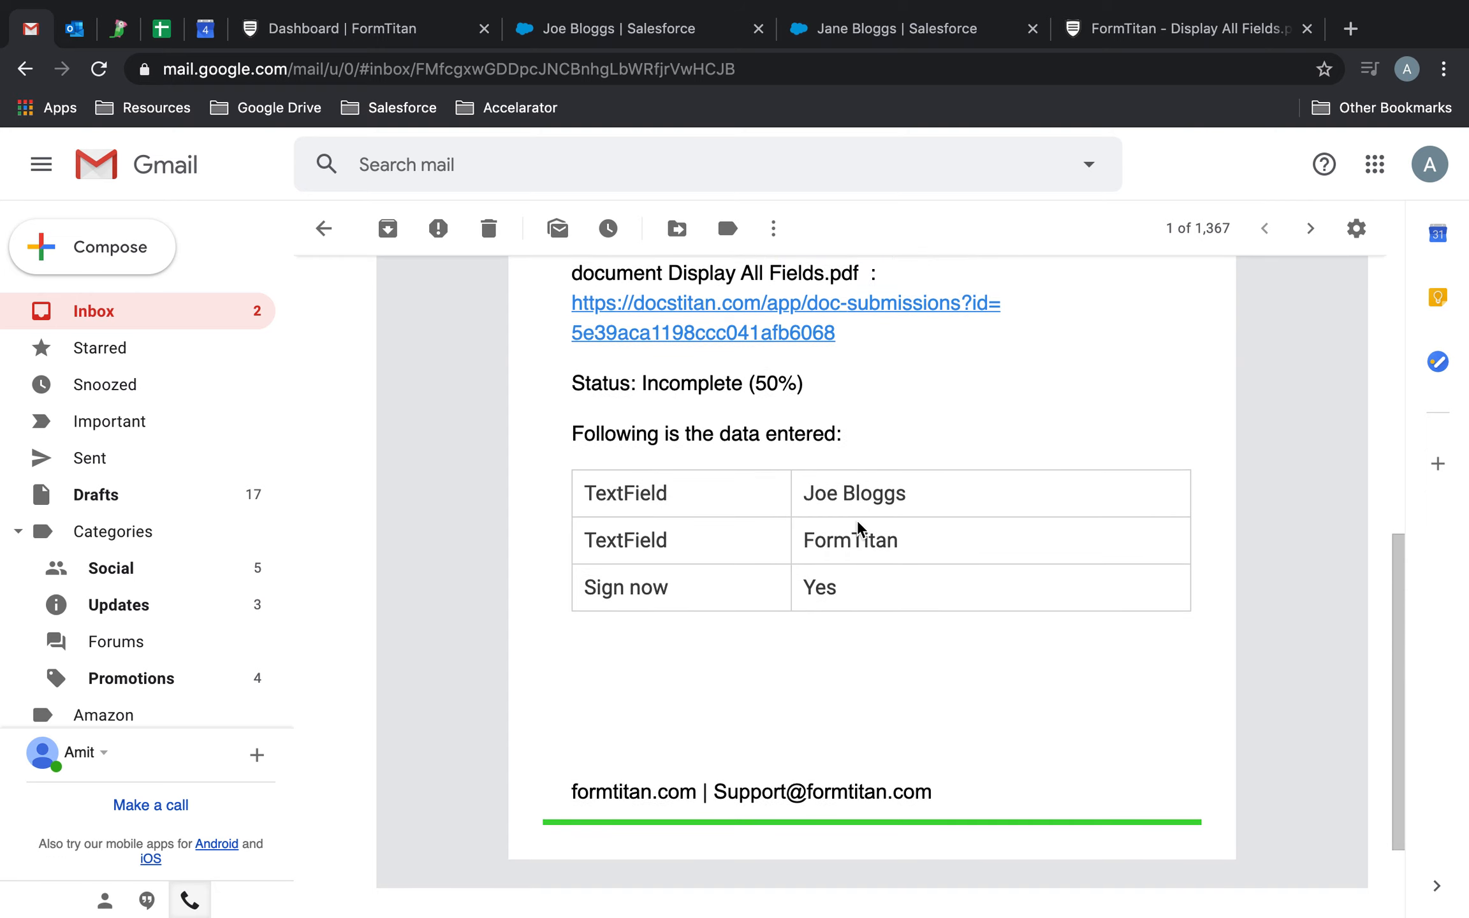
scroll(858, 527, "up", 2)
scroll(905, 765, "down", 4)
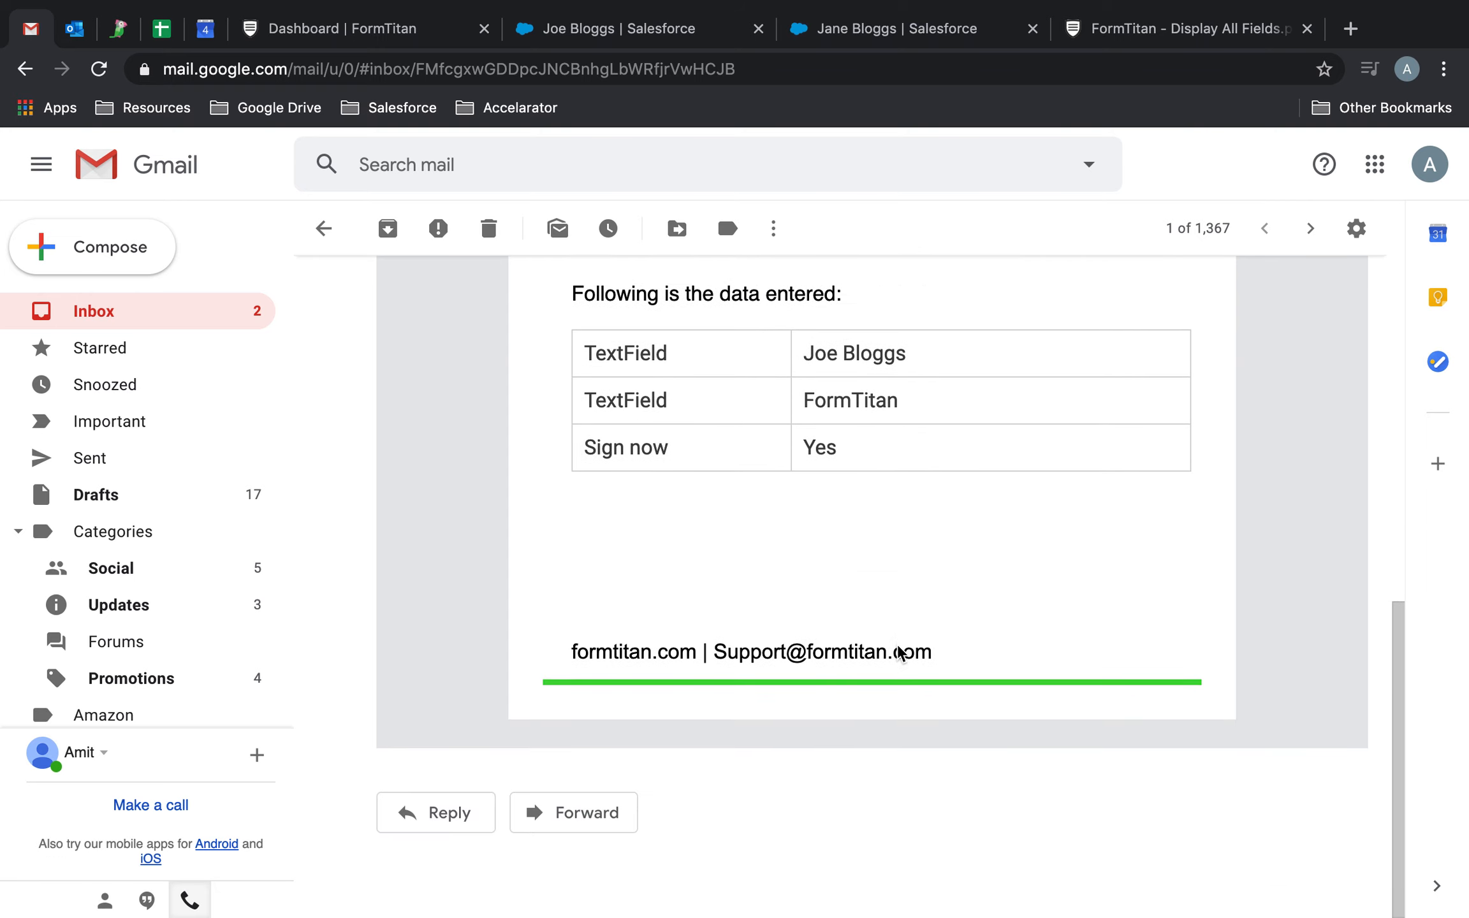
scroll(887, 651, "up", 12)
Return to the inbox, open the second user's signed-document notification, and check its status and entered data.
left_click(200, 328)
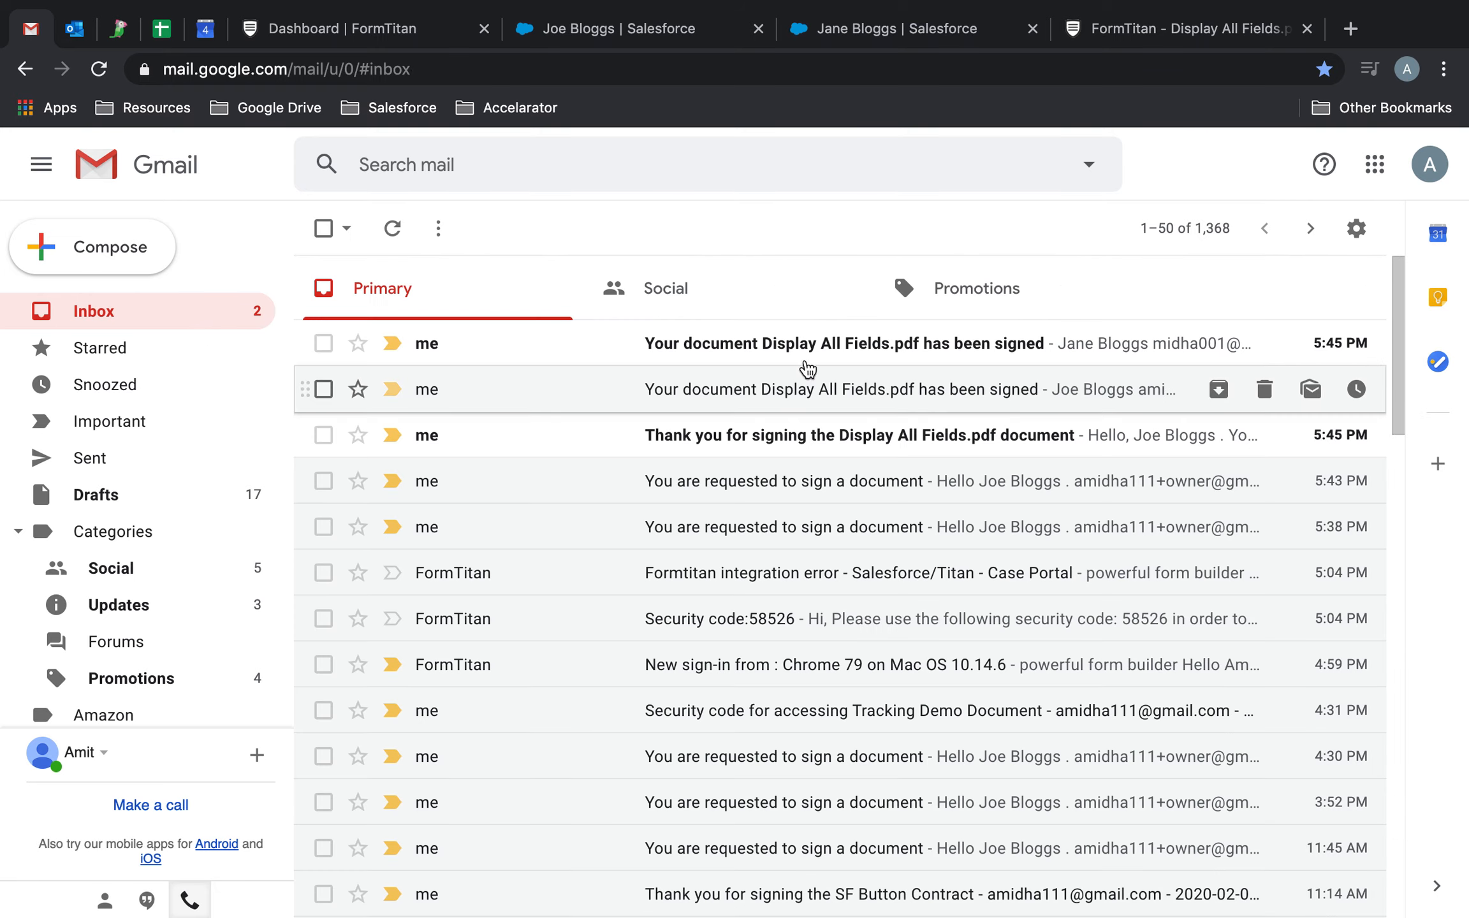
left_click(810, 359)
scroll(768, 529, "down", 10)
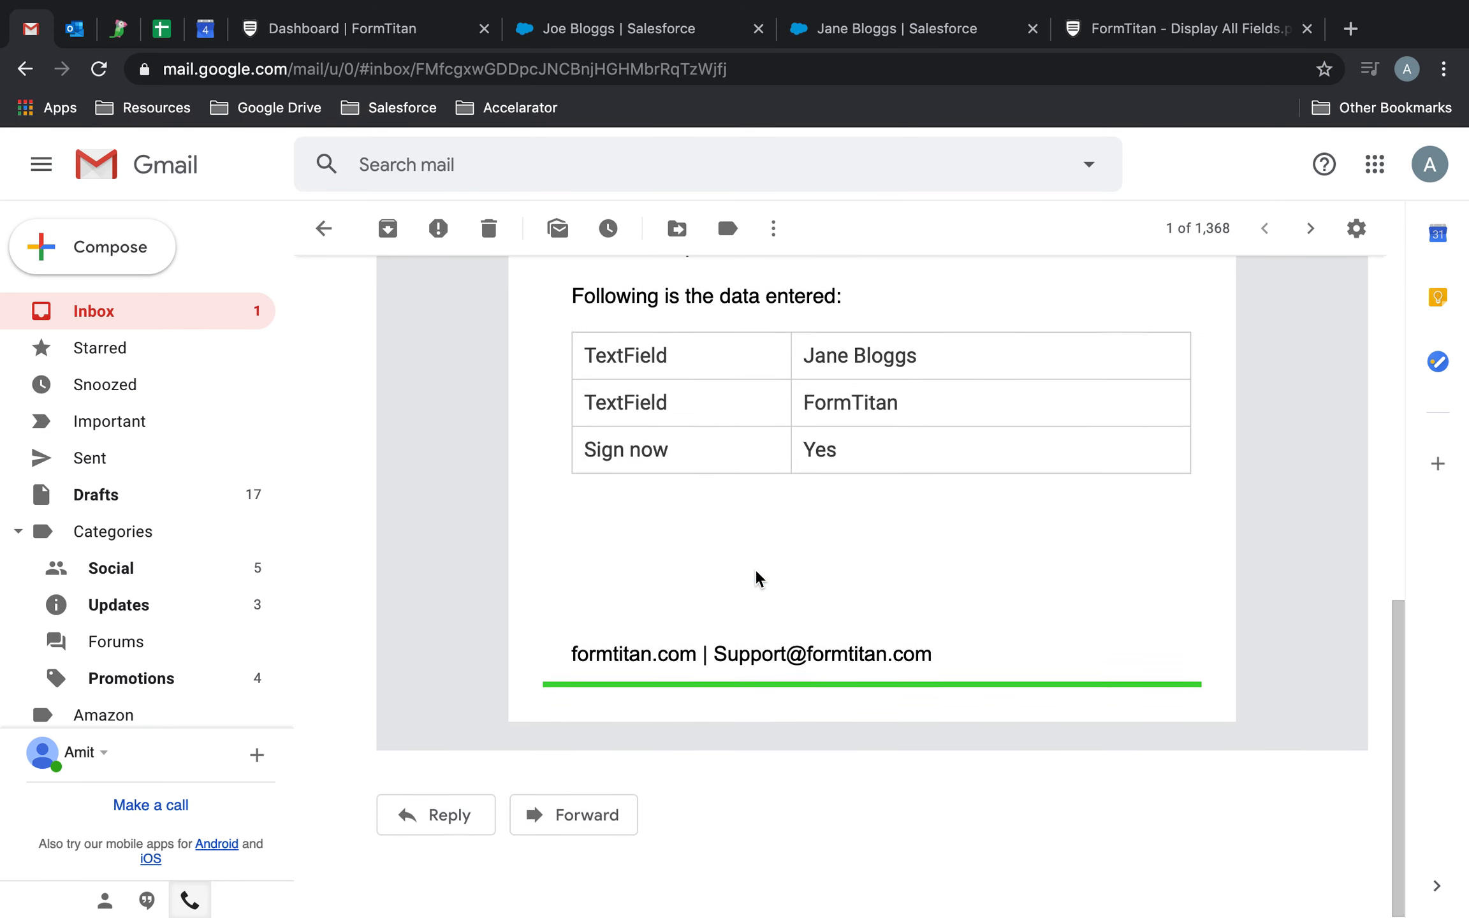
scroll(758, 578, "up", 5)
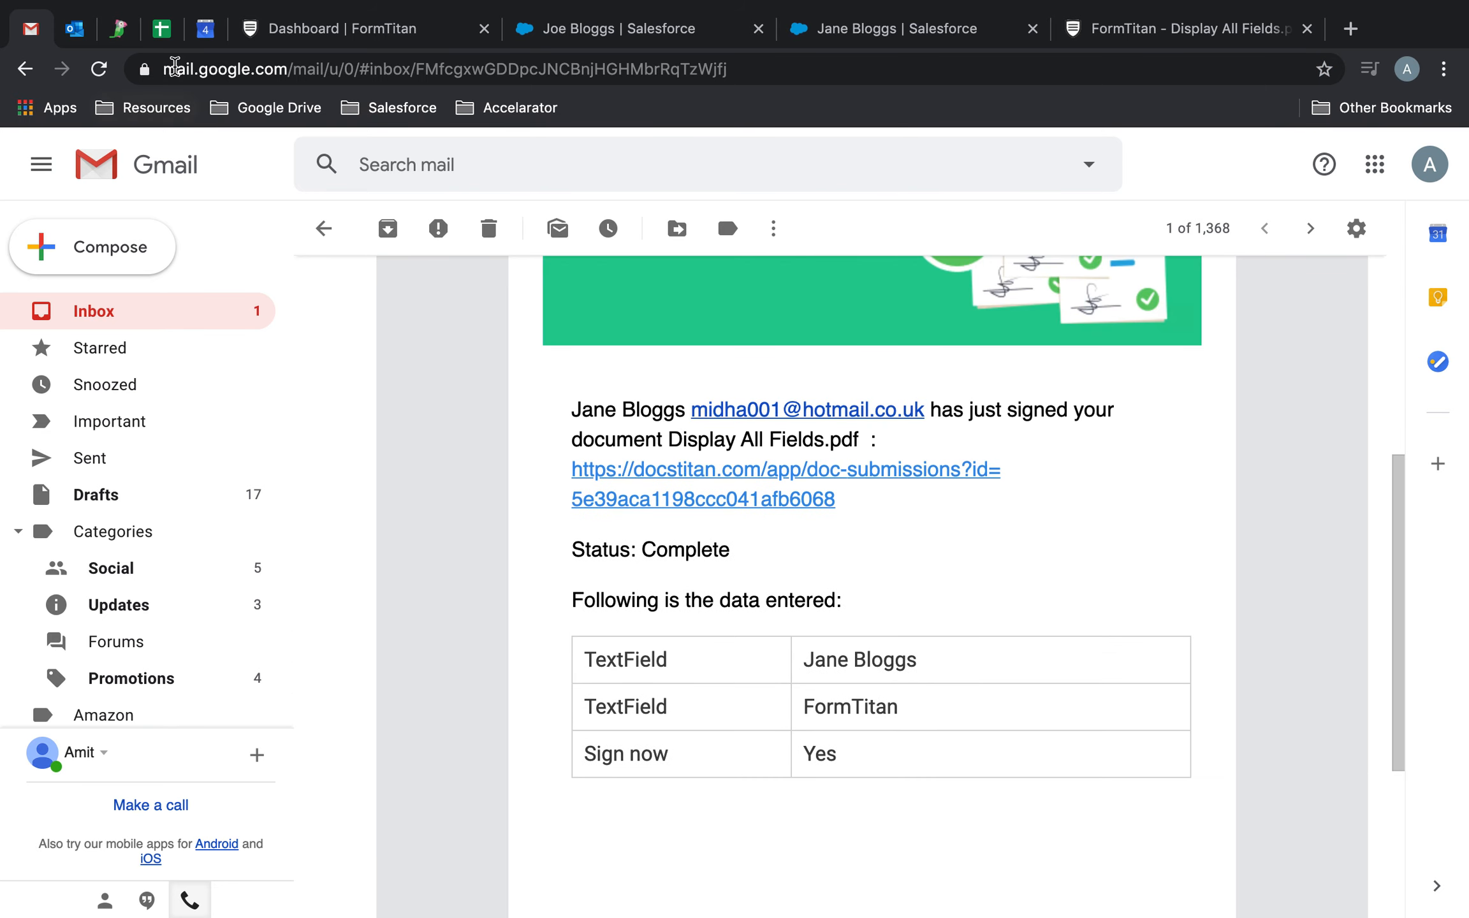
In Outlook's Formtitan folder, open the second user's thank-you email for signing Display All Fields.pdf and read the recorded details.
left_click(75, 28)
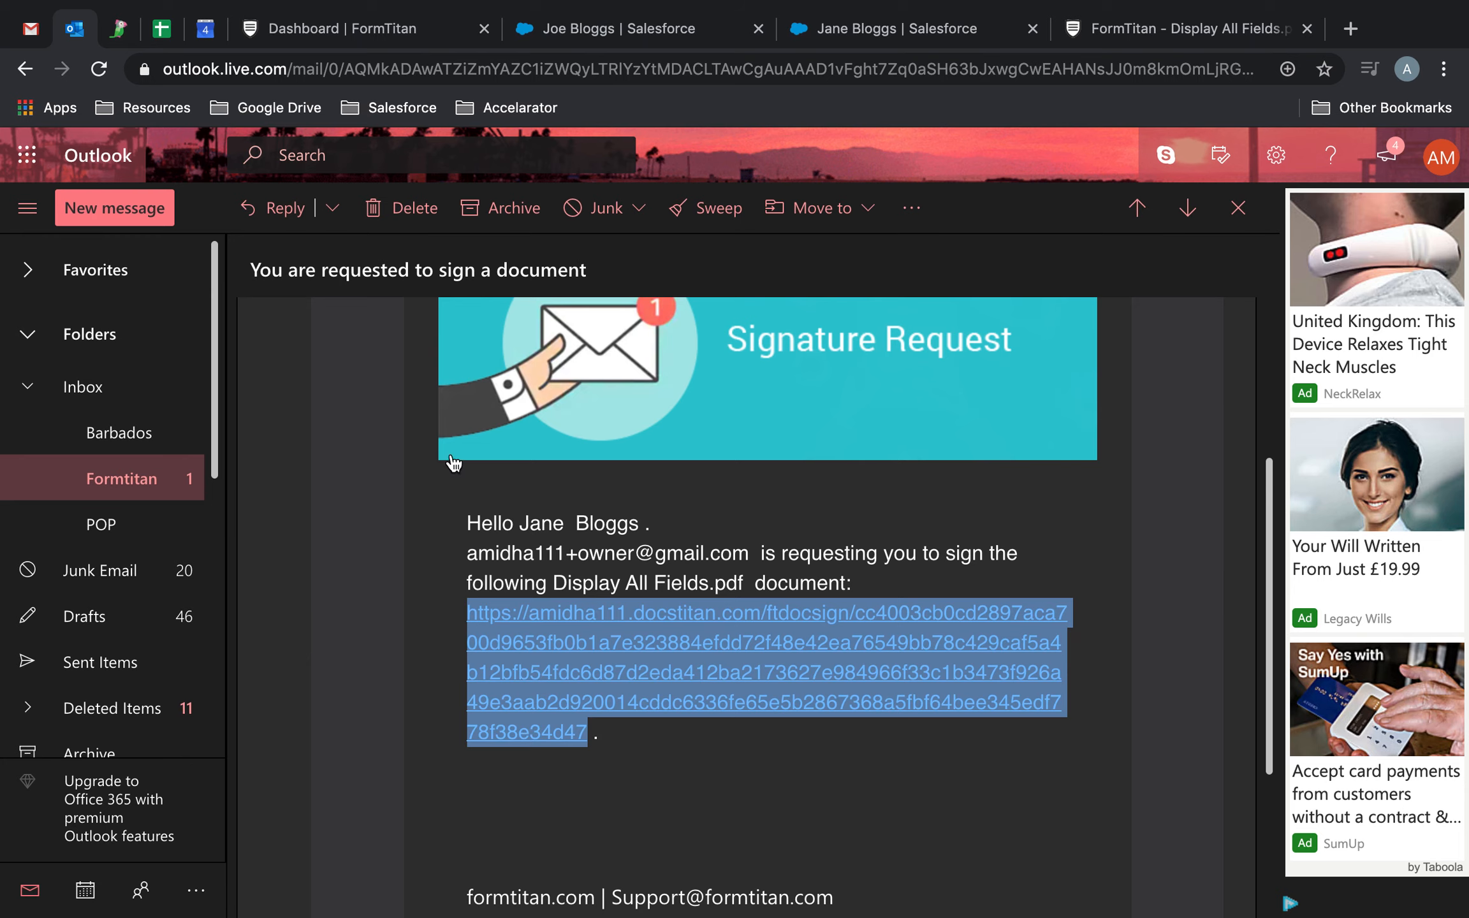
left_click(145, 494)
left_click(900, 322)
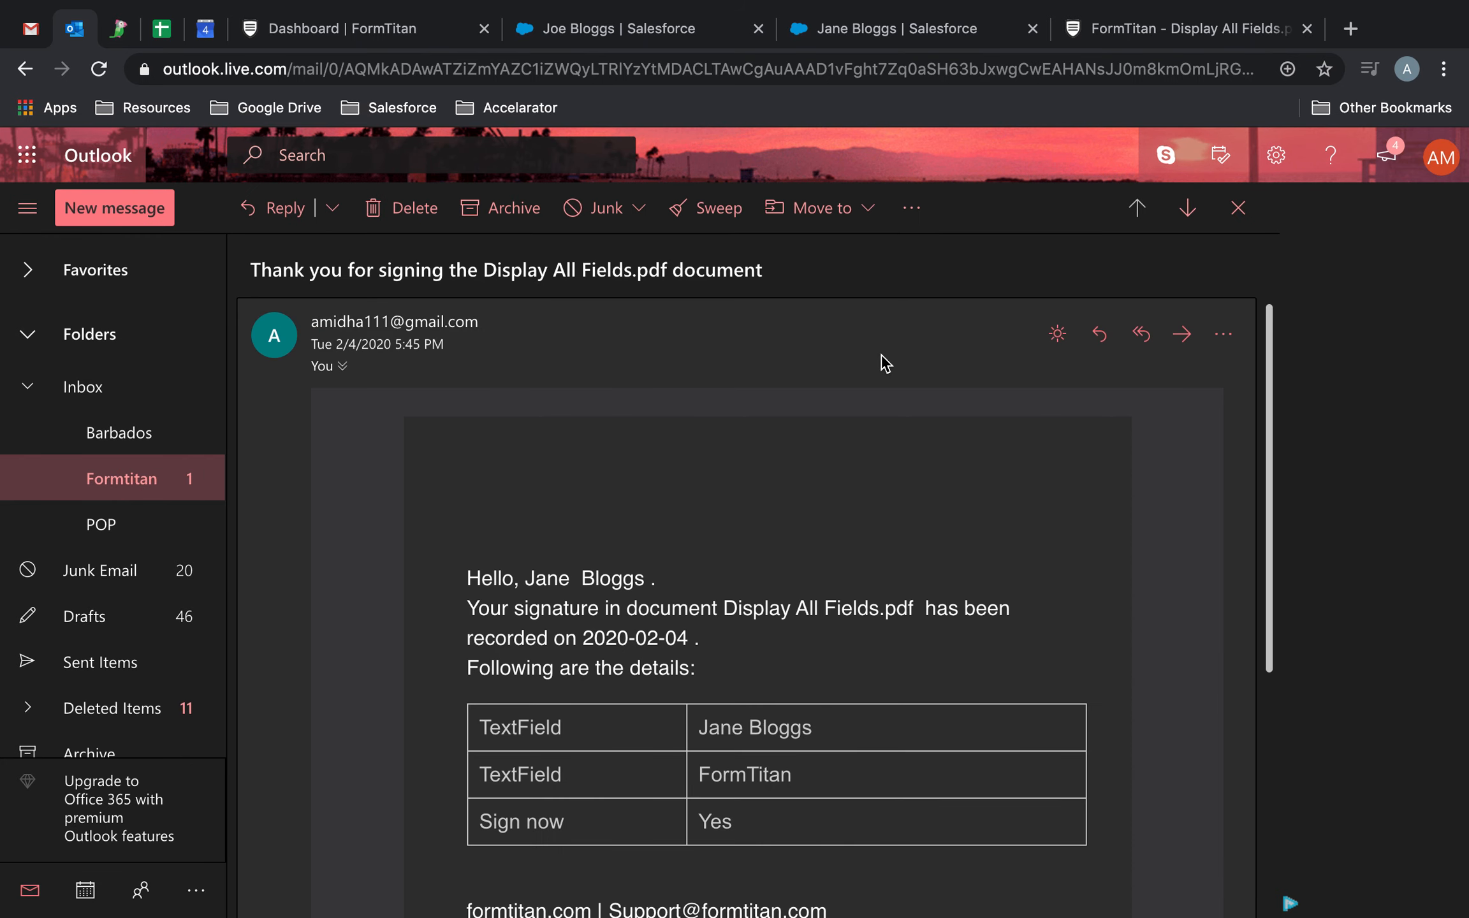
scroll(816, 574, "down", 3)
scroll(813, 571, "down", 5)
scroll(813, 580, "up", 3)
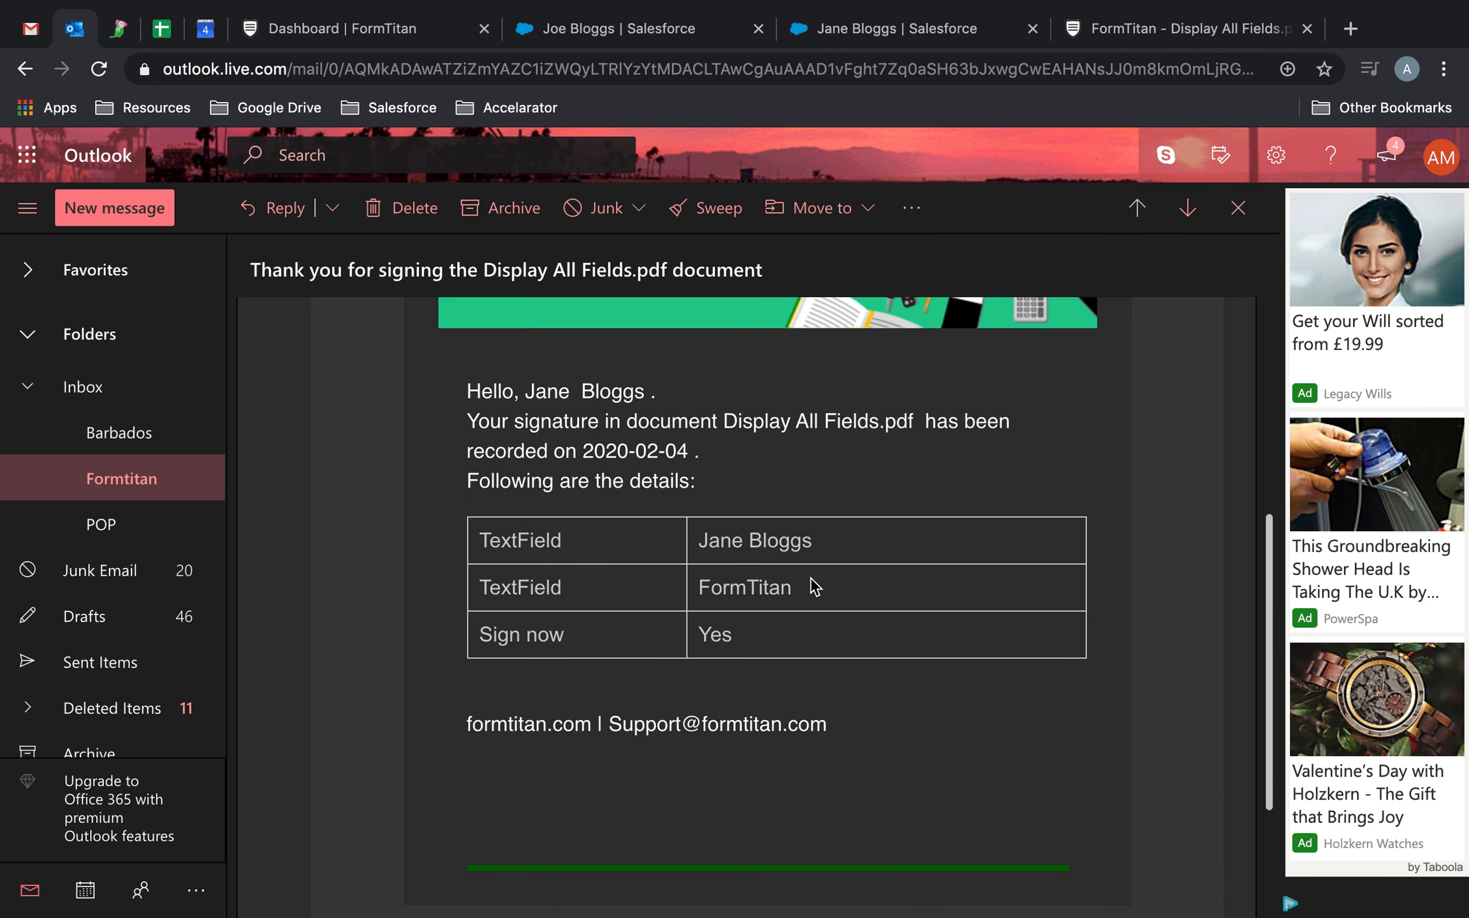
scroll(843, 440, "down", 2)
scroll(842, 440, "up", 3)
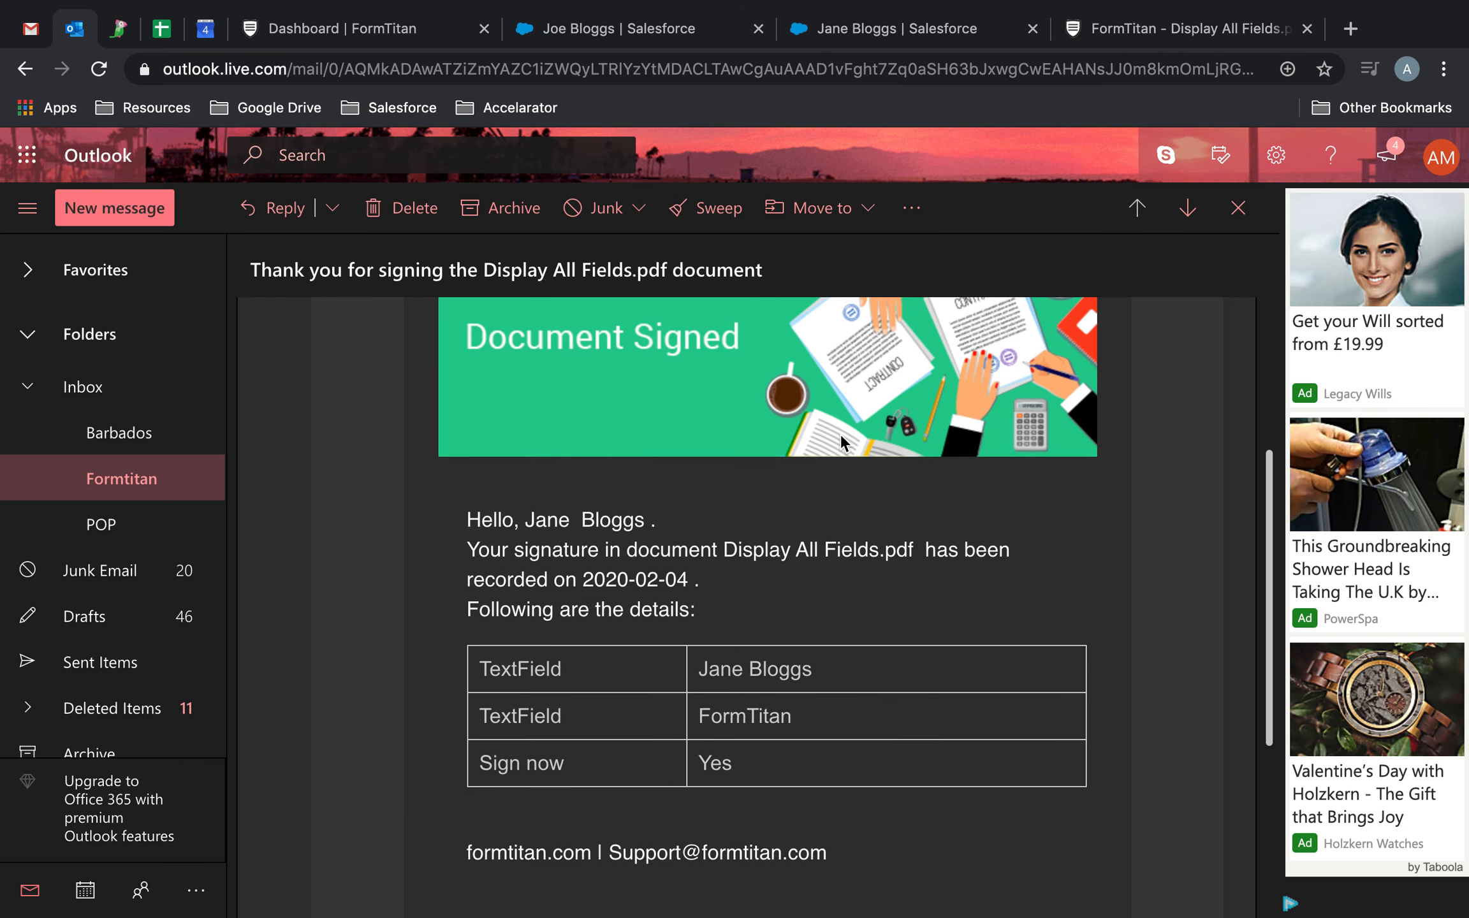
Return to the FormTitan document editor and review the user fields, document users, and the Display all fields and Independent mode settings.
left_click(865, 29)
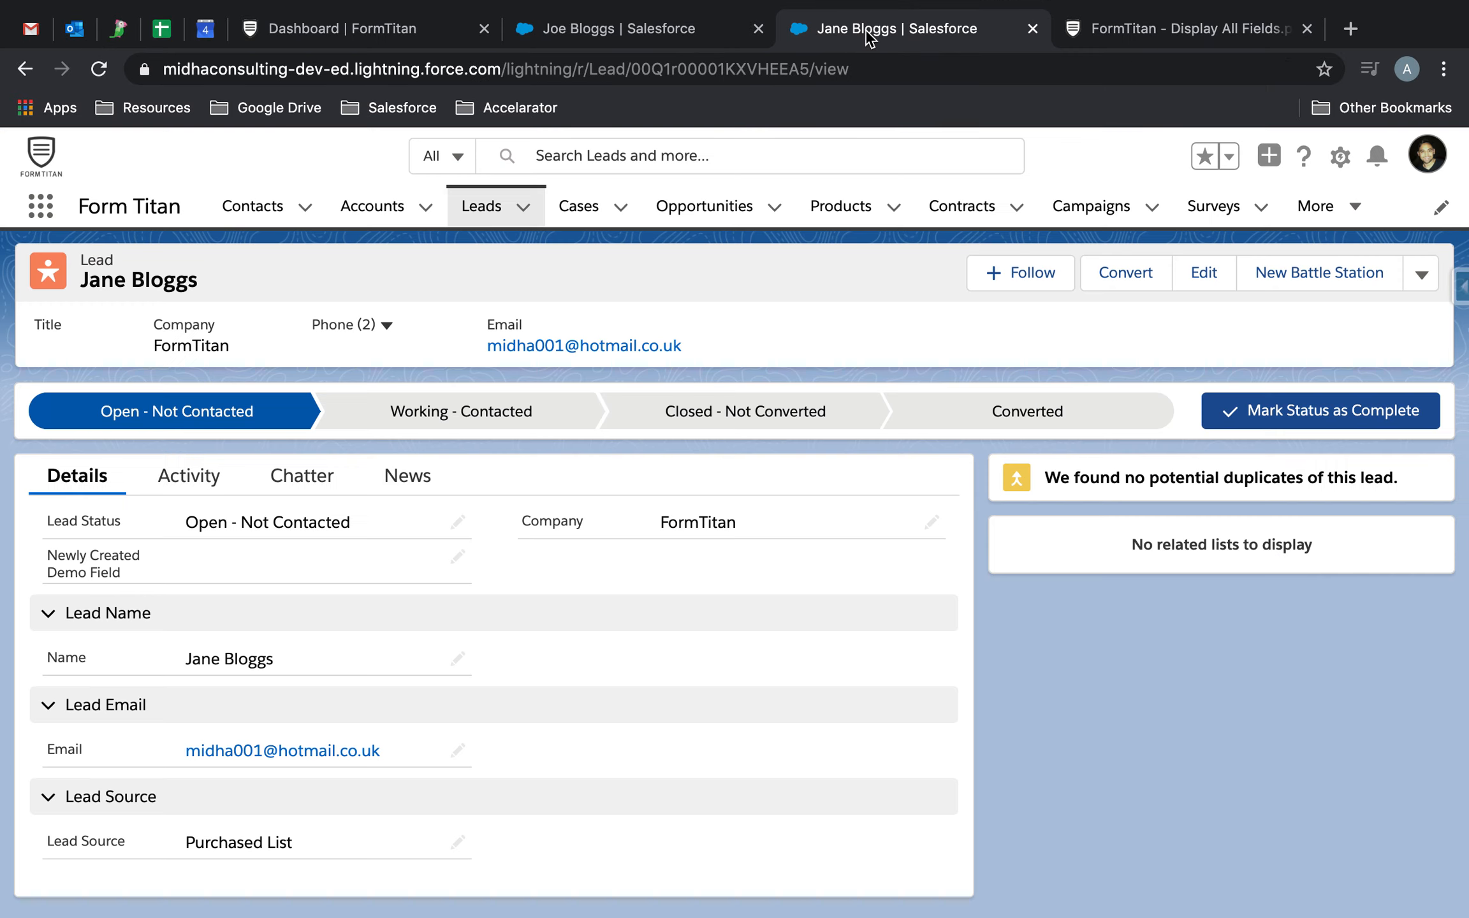
left_click(685, 31)
left_click(369, 30)
left_click(1140, 22)
left_click(926, 600)
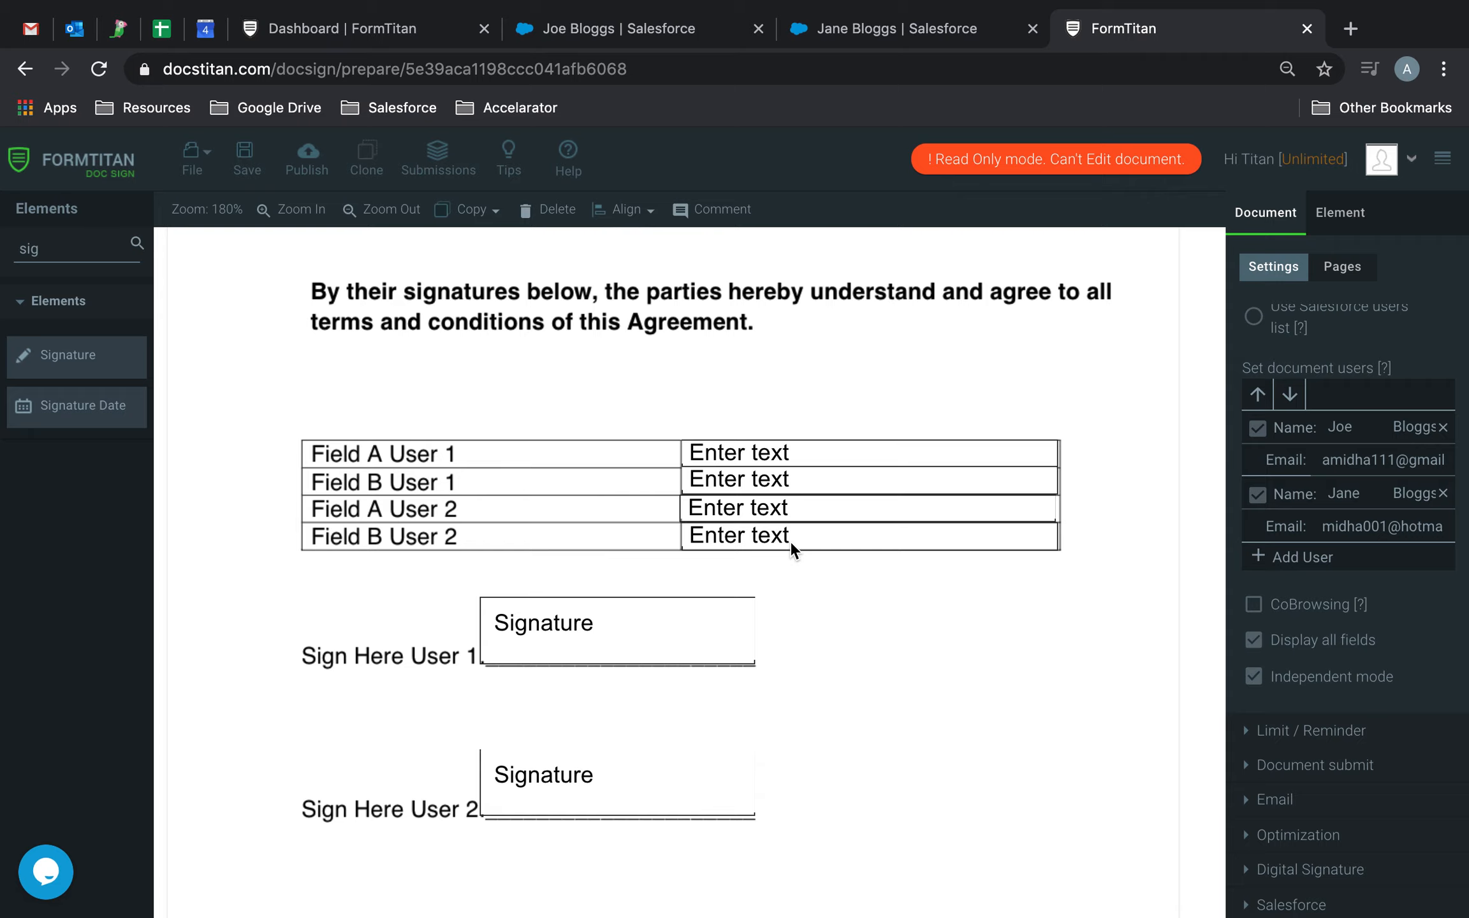
scroll(1052, 540, "up", 3)
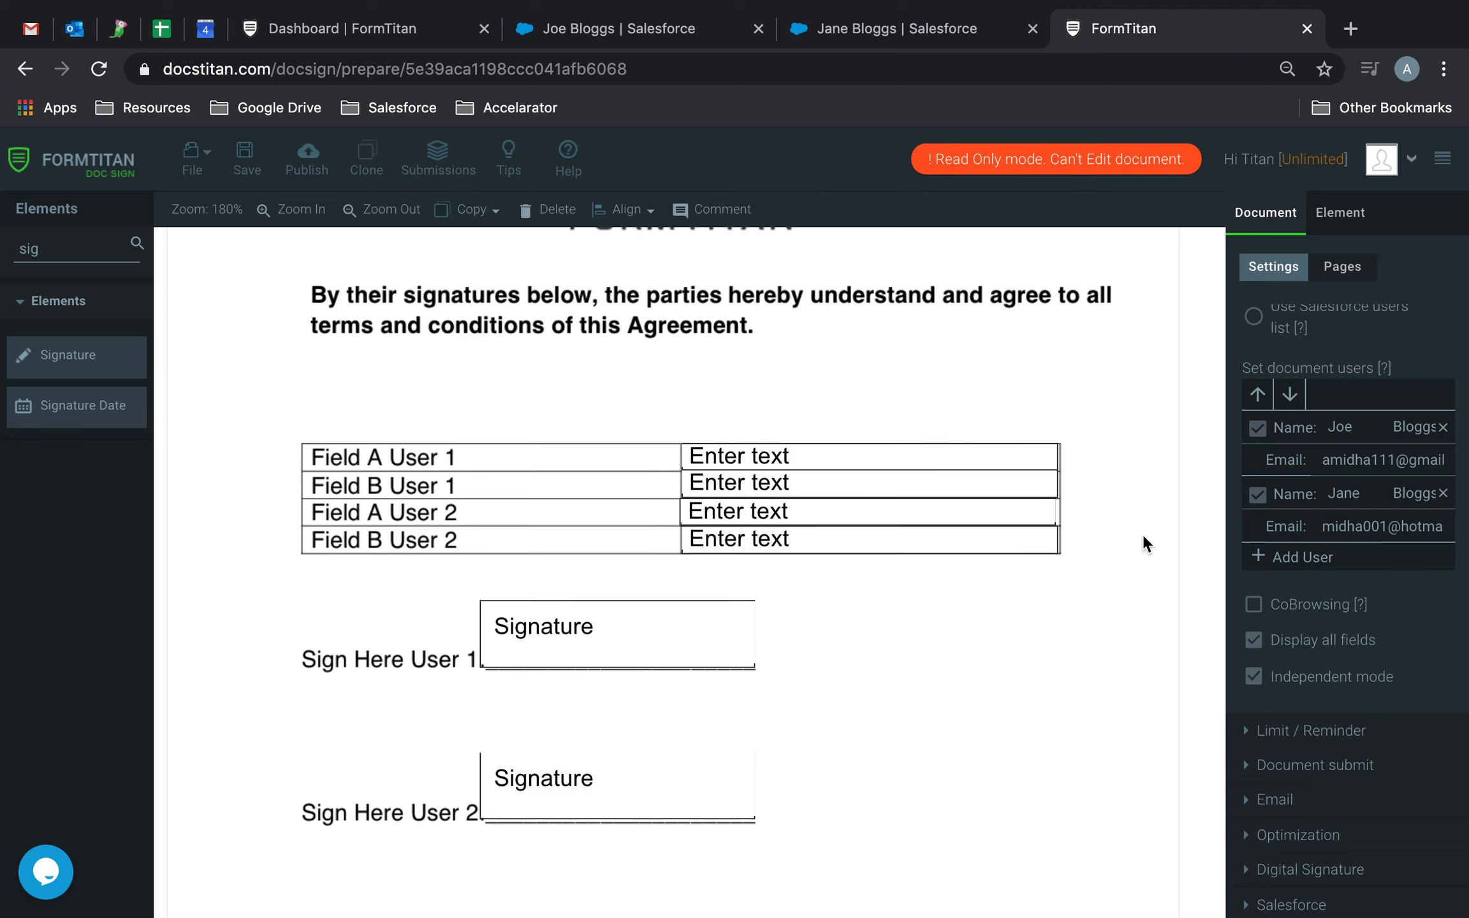
scroll(1415, 354, "up", 3)
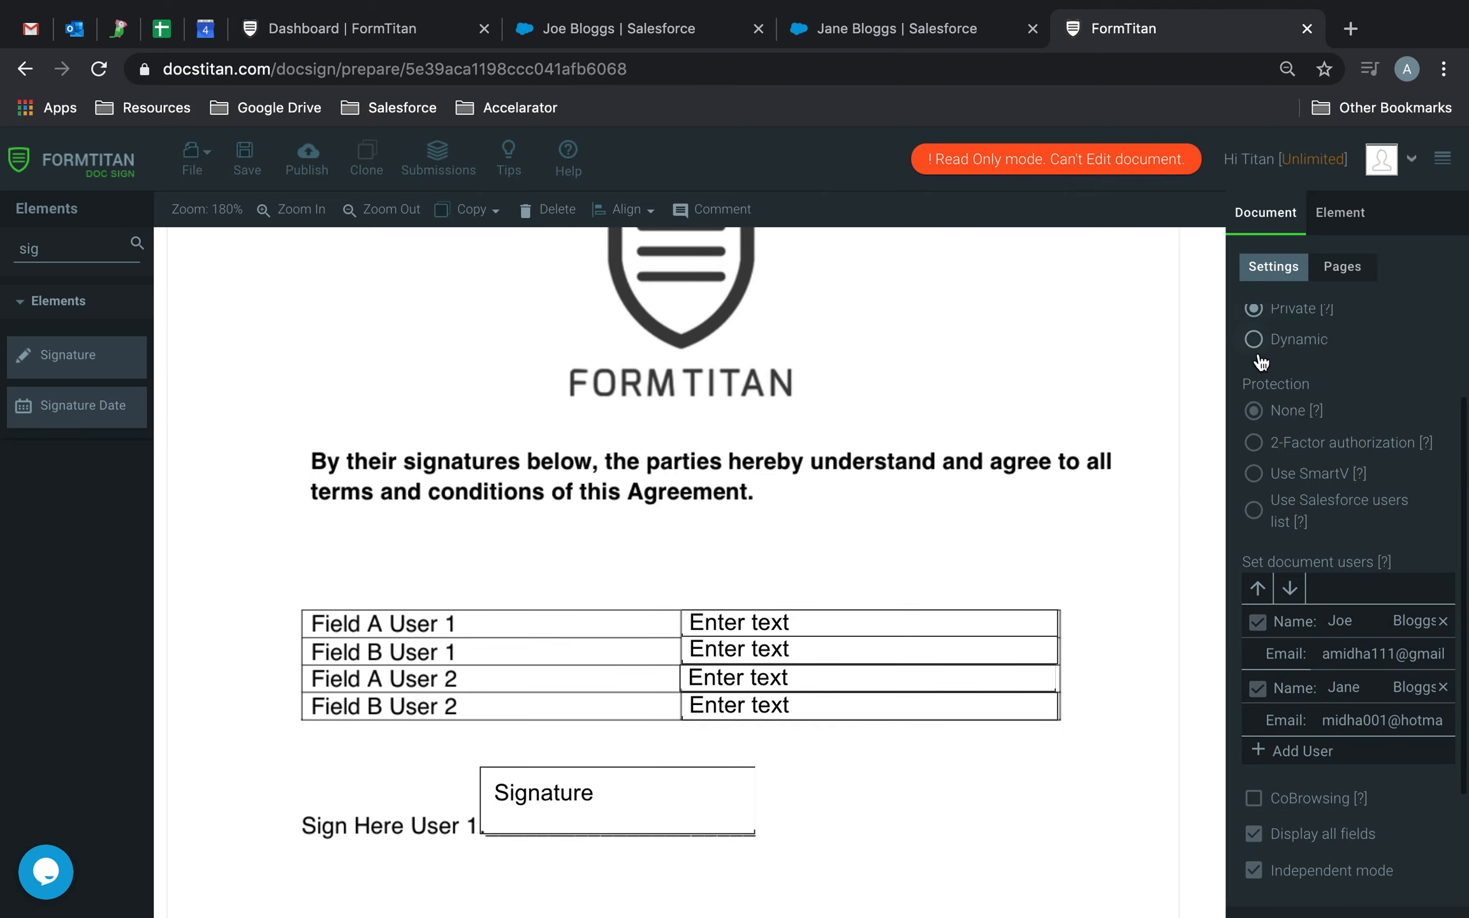
scroll(1265, 376, "down", 3)
left_click_drag(1259, 689, 1392, 675)
left_click(1413, 661)
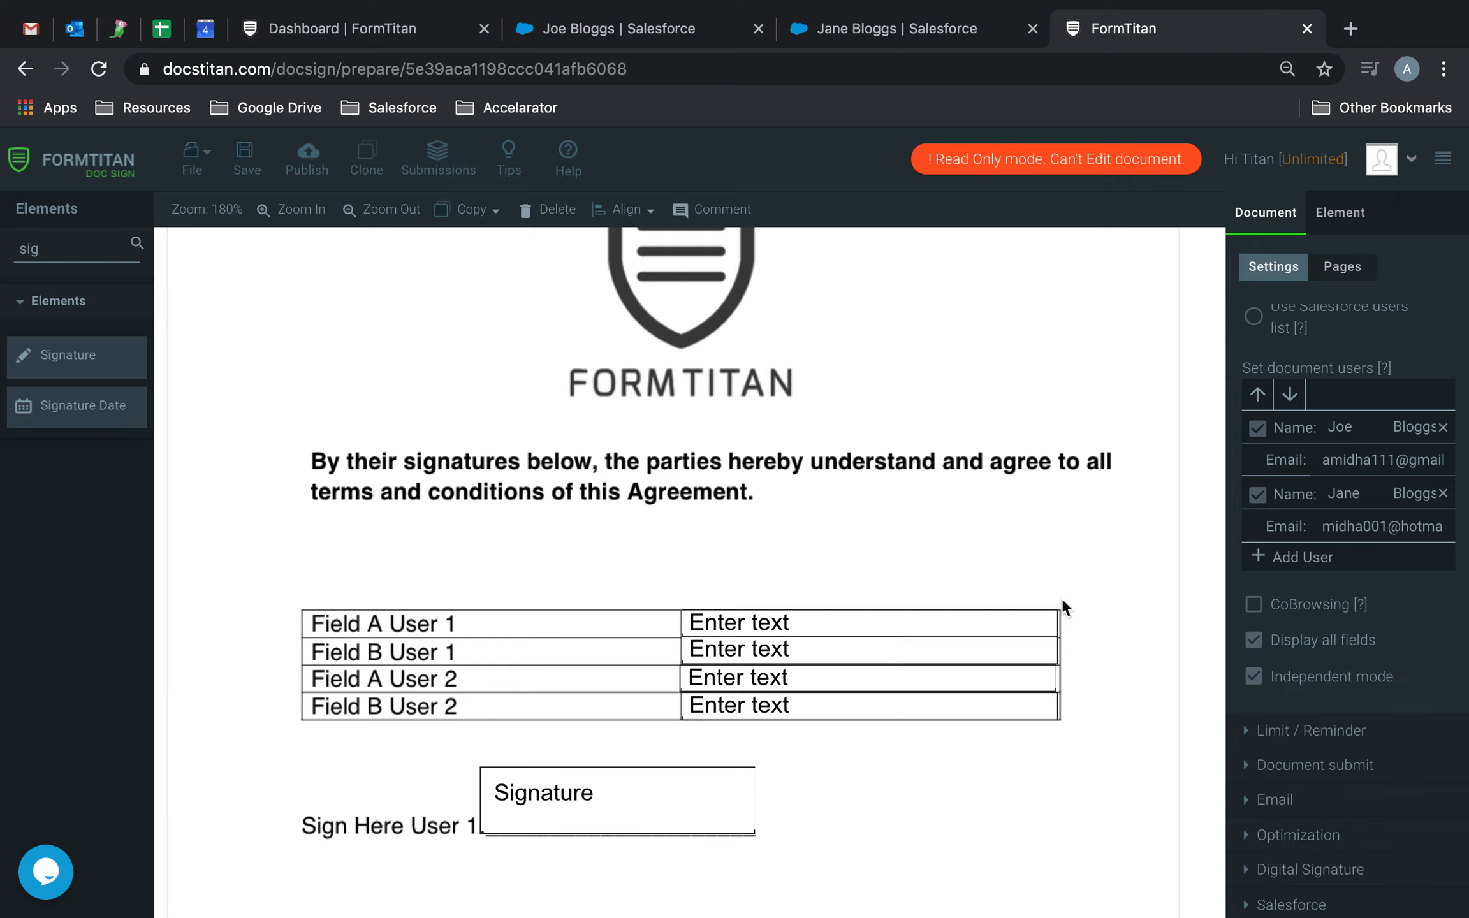
mouse_move(878, 12)
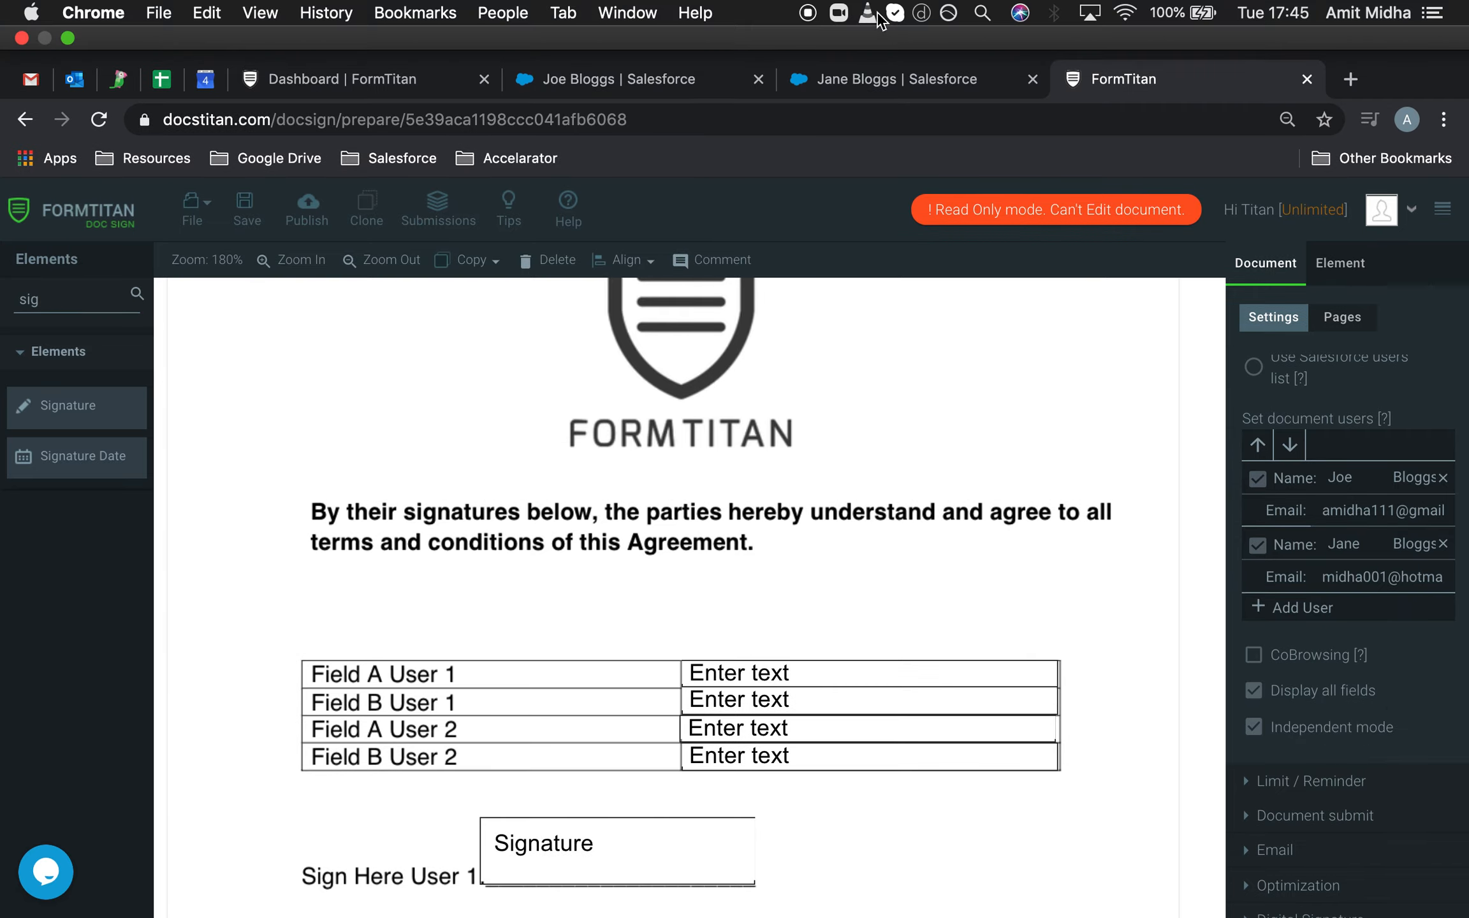